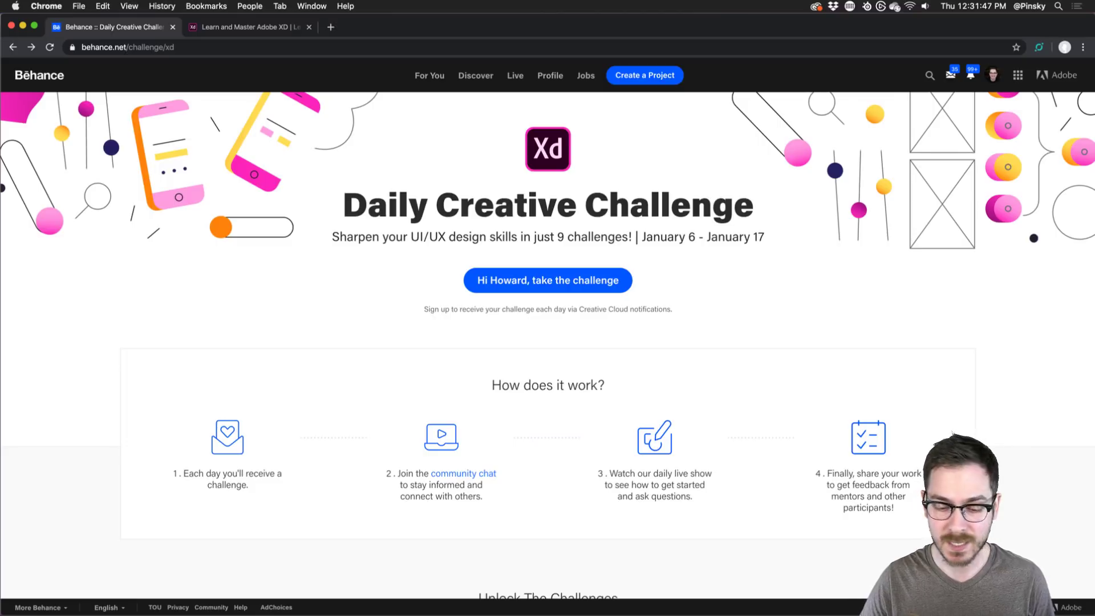
Switch to Discord and look through the Adobe XD server's channel list down to the chat section.
key("super+Tab")
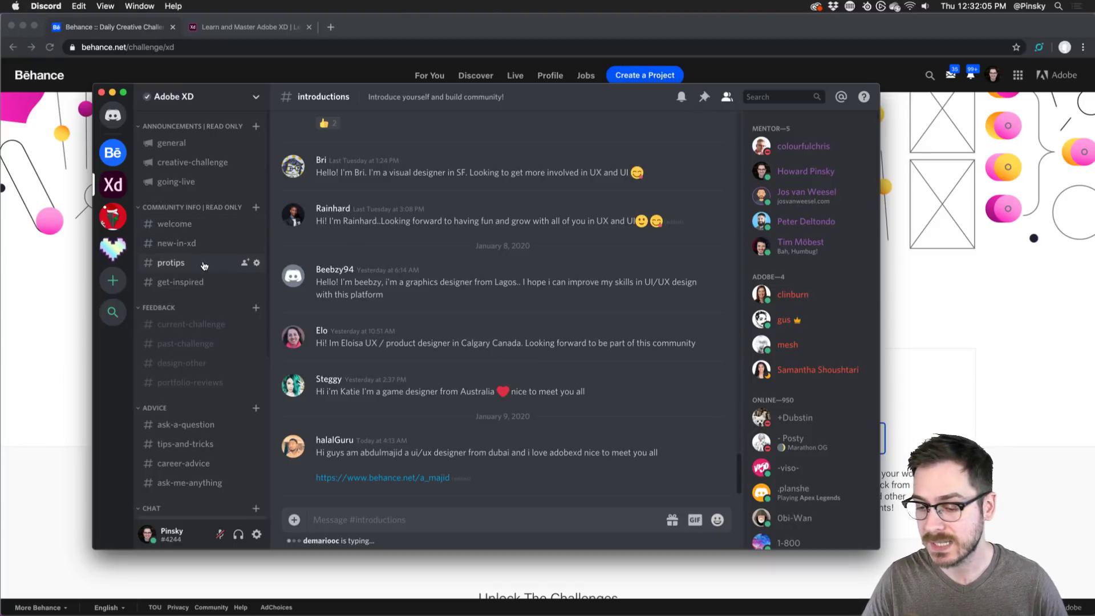
scroll(185, 407, "down", 3)
scroll(186, 407, "down", 2)
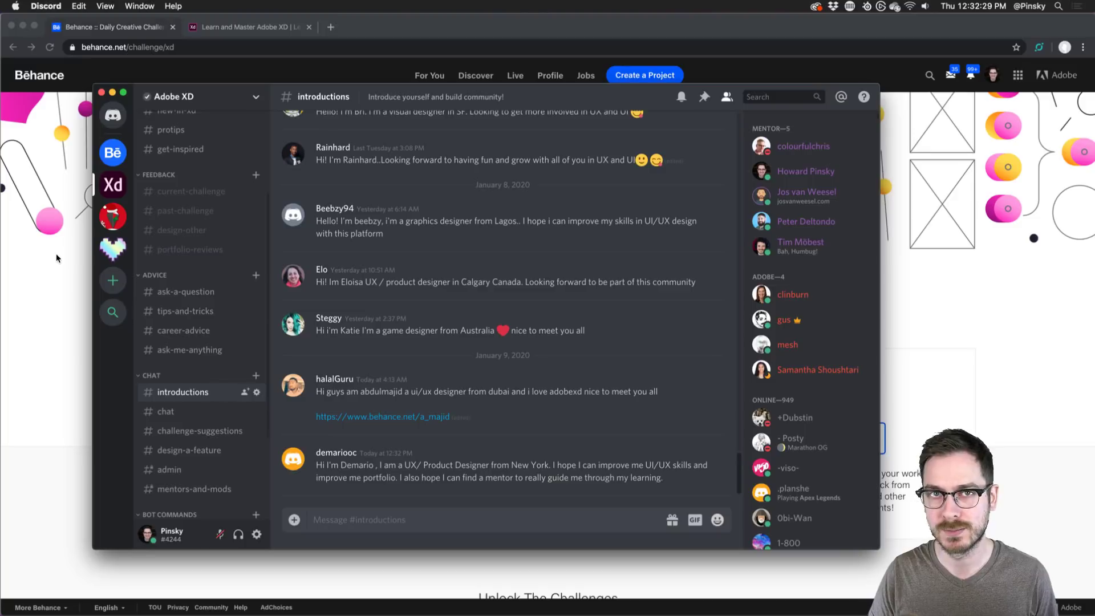
left_click(56, 258)
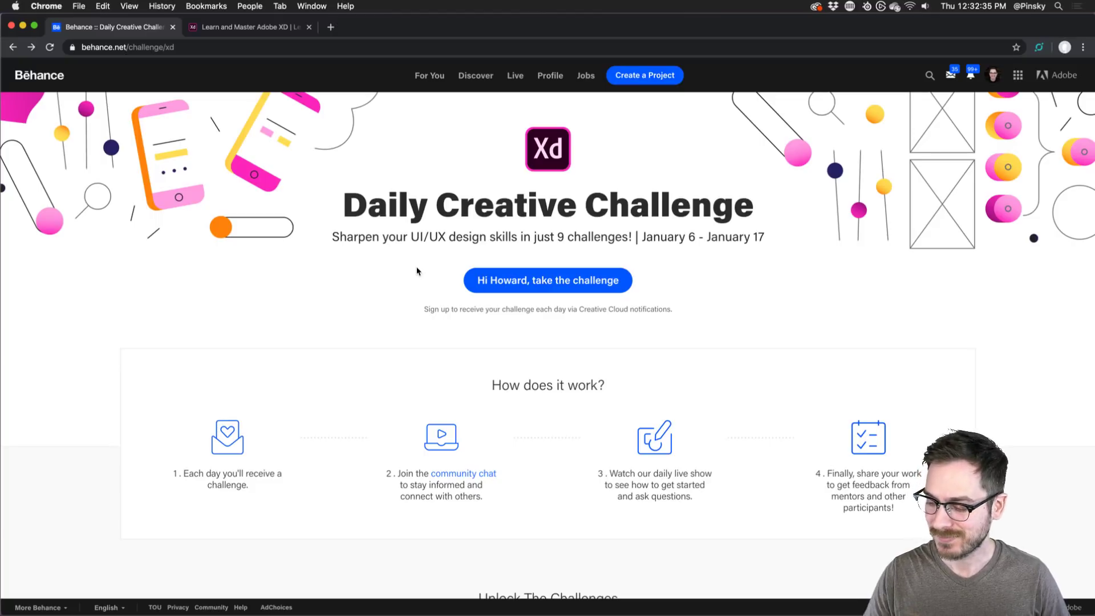
Open the current-challenge channel in Discord and browse the submissions and feedback shared there.
scroll(417, 272, "down", 1)
scroll(274, 340, "down", 3)
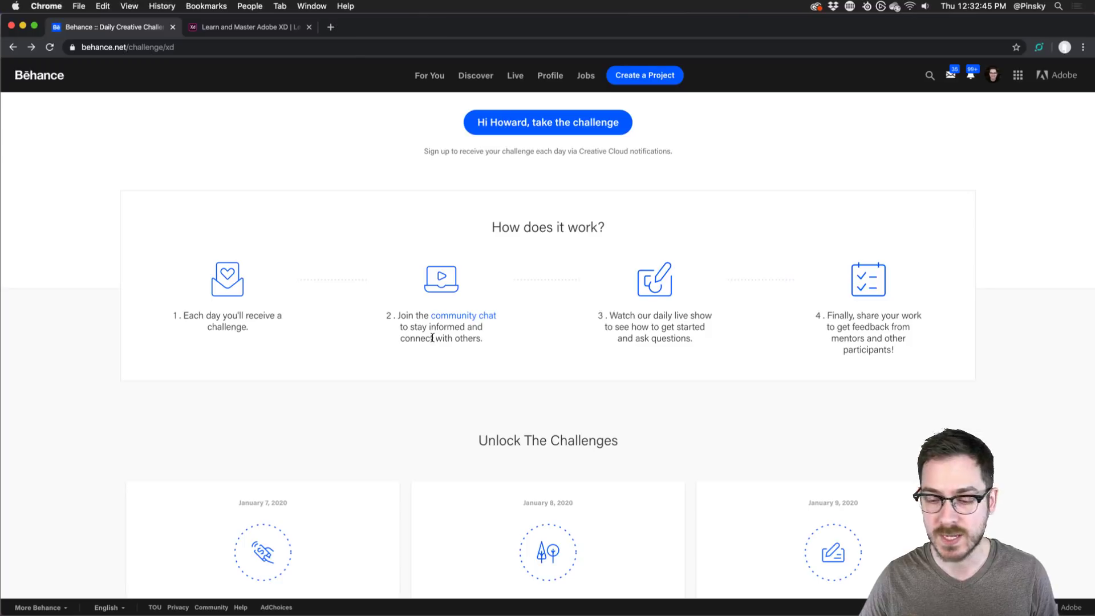
key("super+Tab")
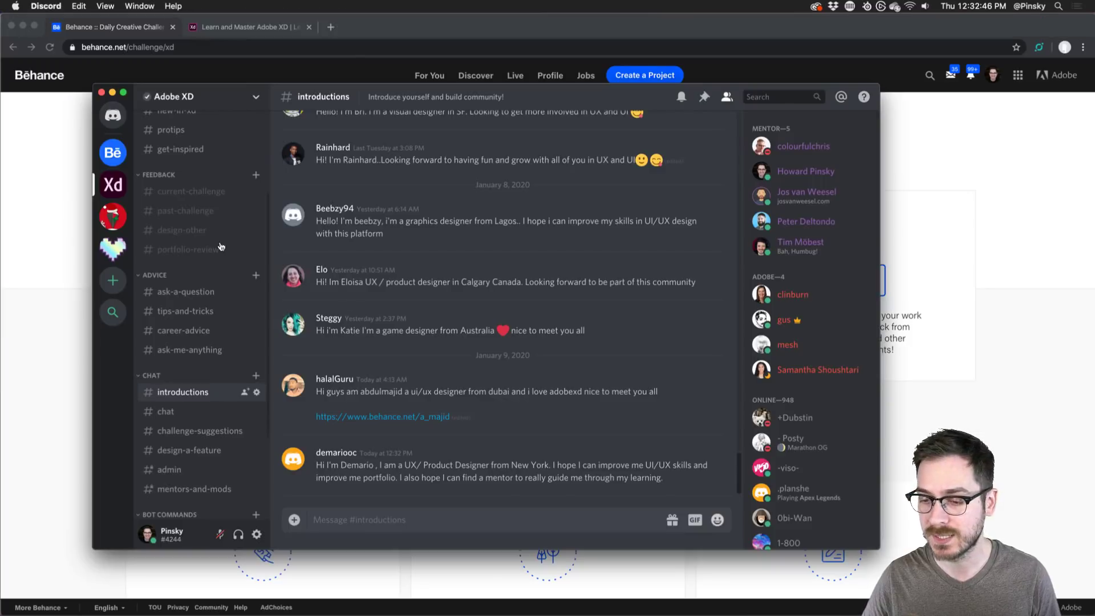
left_click(183, 197)
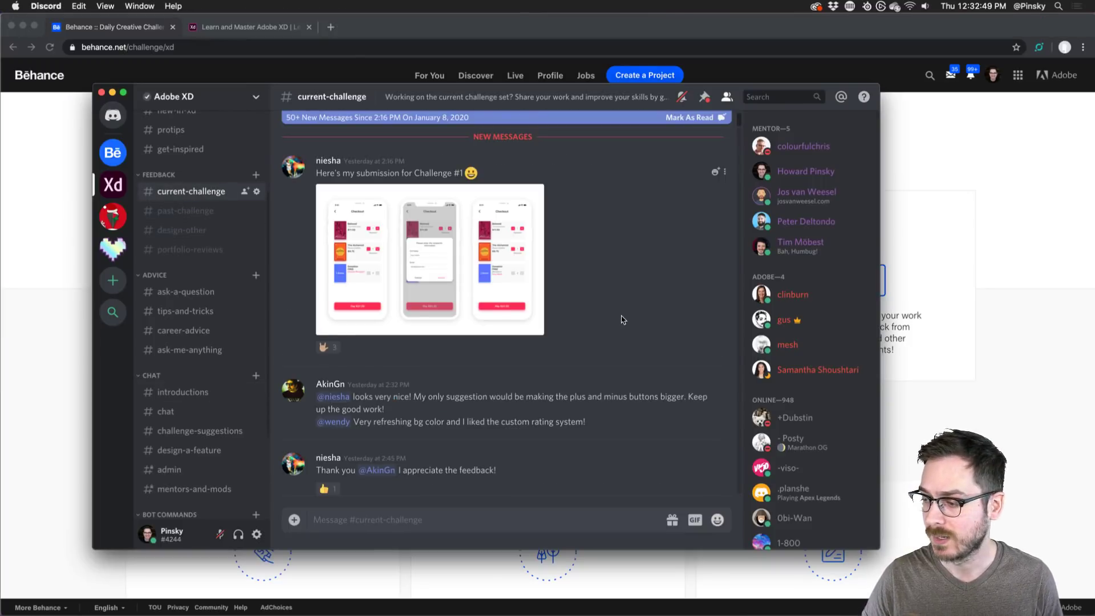
scroll(621, 316, "down", 10)
scroll(617, 354, "down", 15)
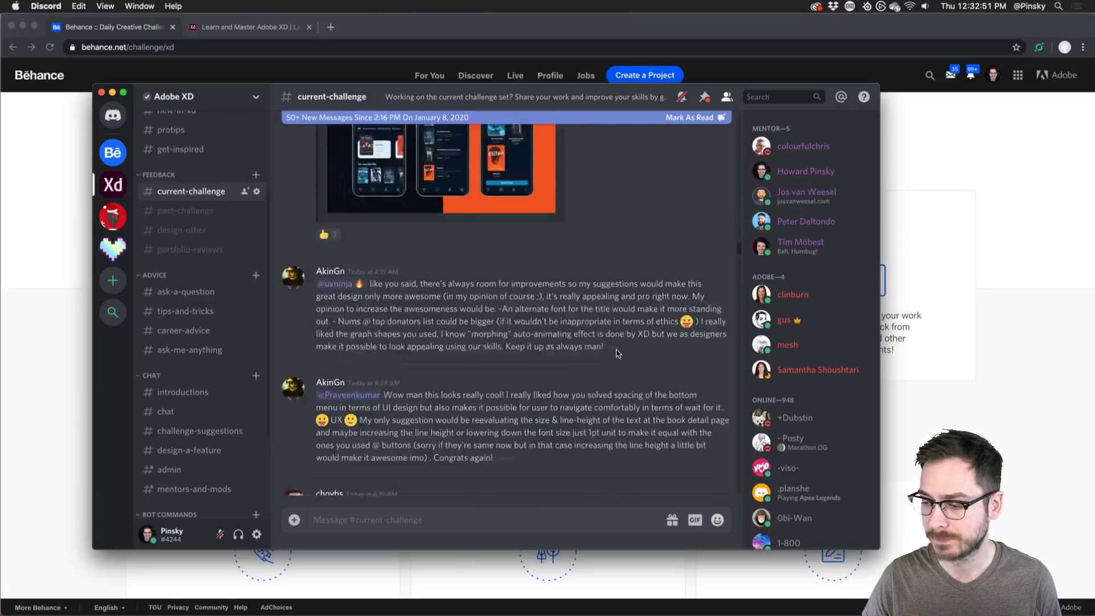
scroll(616, 354, "down", 15)
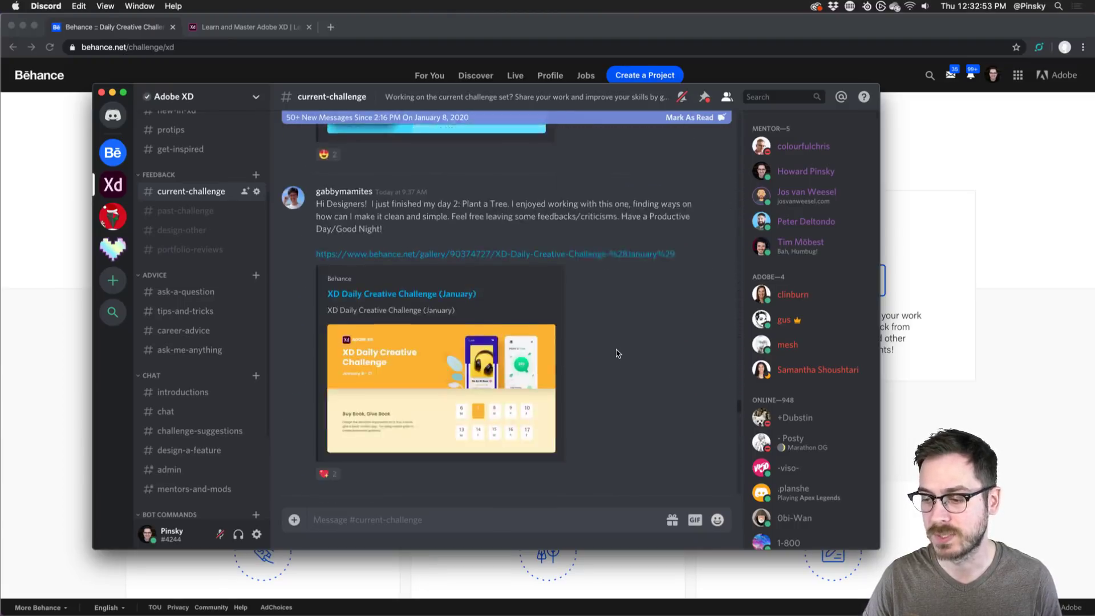
scroll(617, 354, "down", 5)
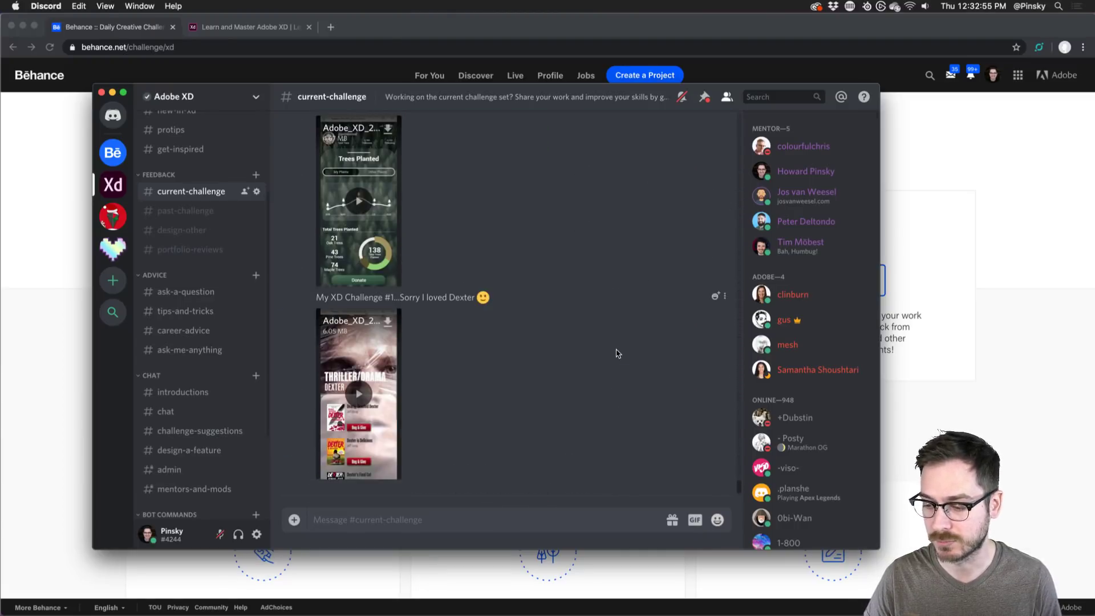
Return to the Behance challenge page in Chrome and read the Drag Trigger brief for January 9.
key("super+Tab")
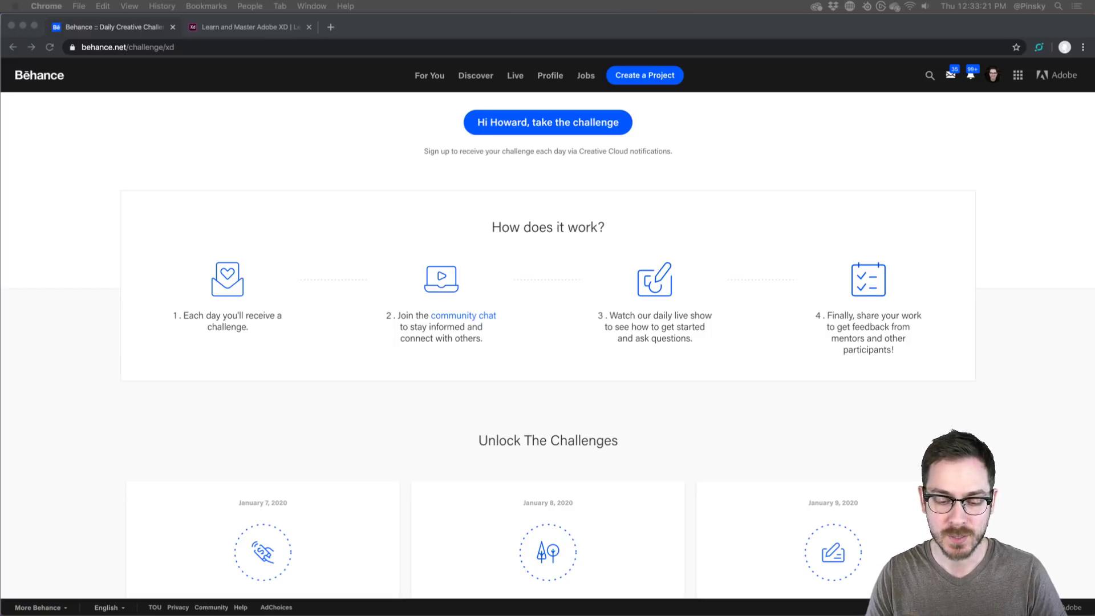
left_click(333, 349)
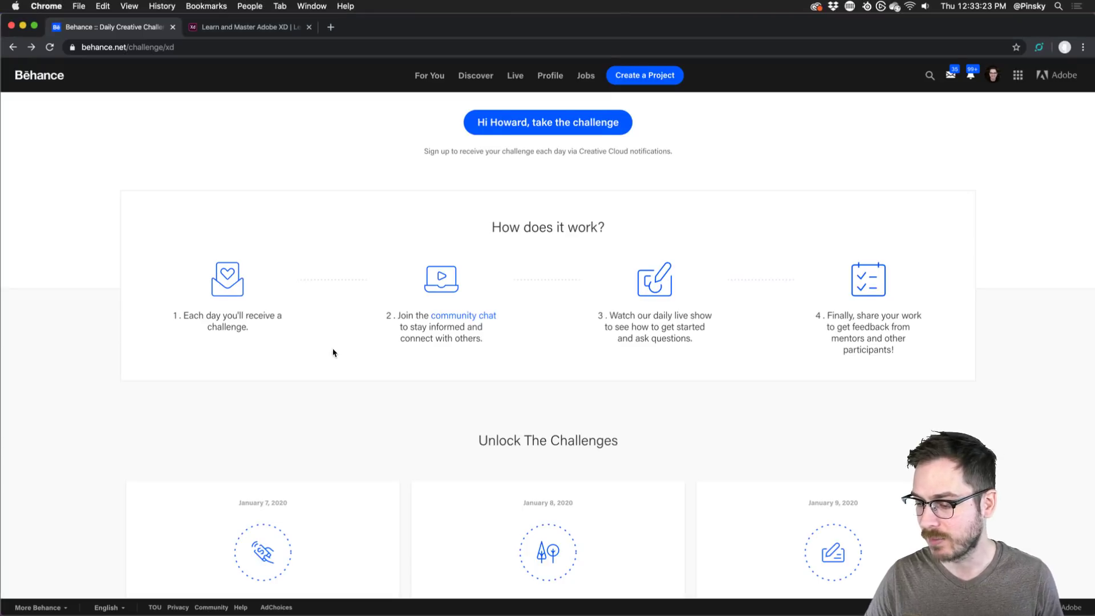
scroll(333, 352, "down", 5)
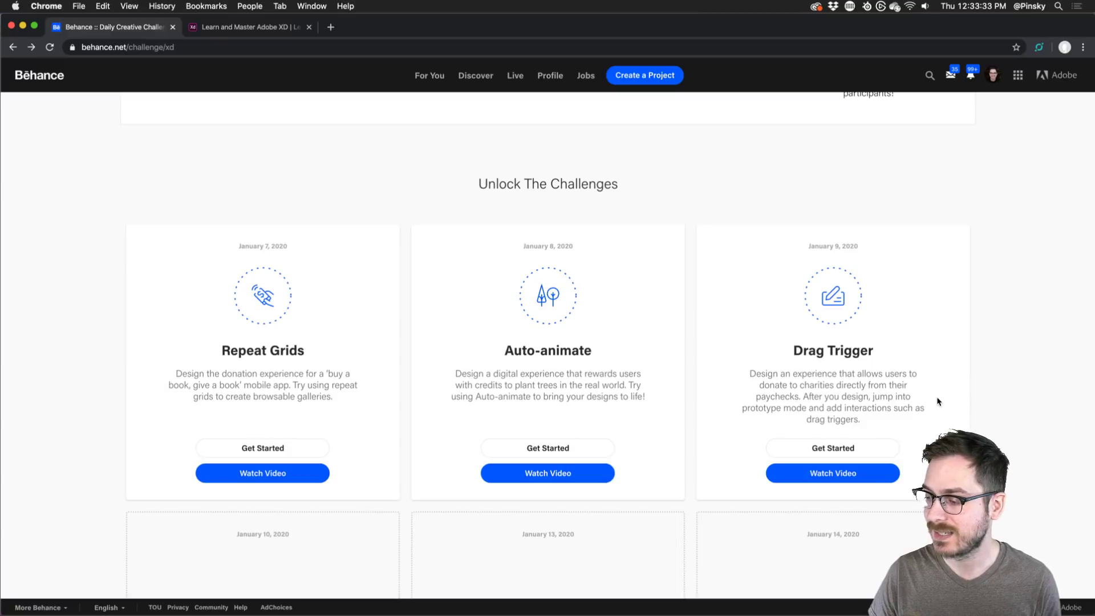
scroll(943, 390, "up", 5)
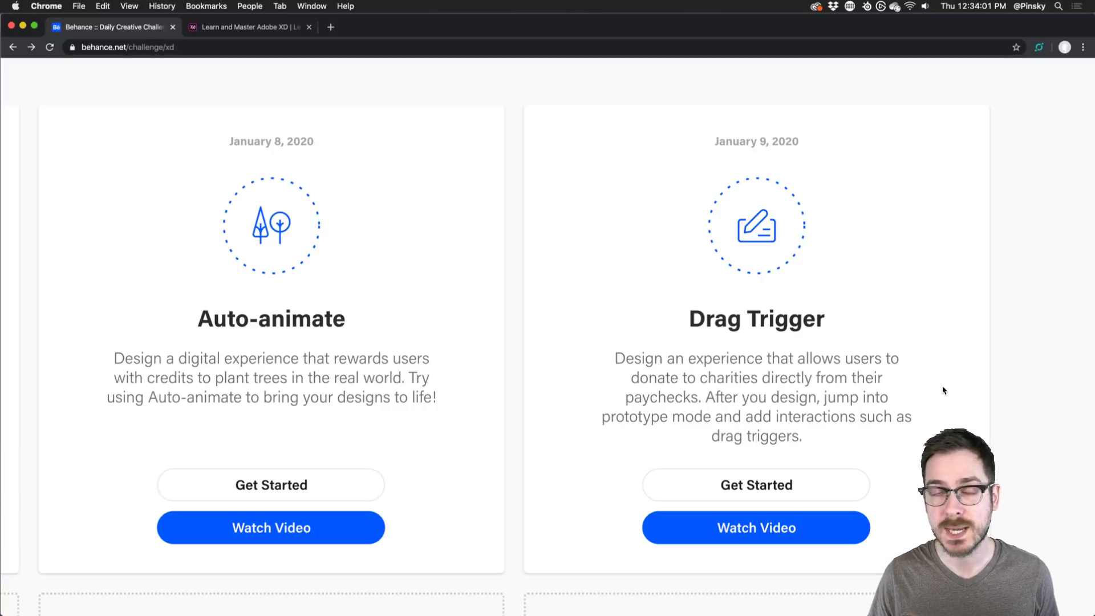
key("super+0")
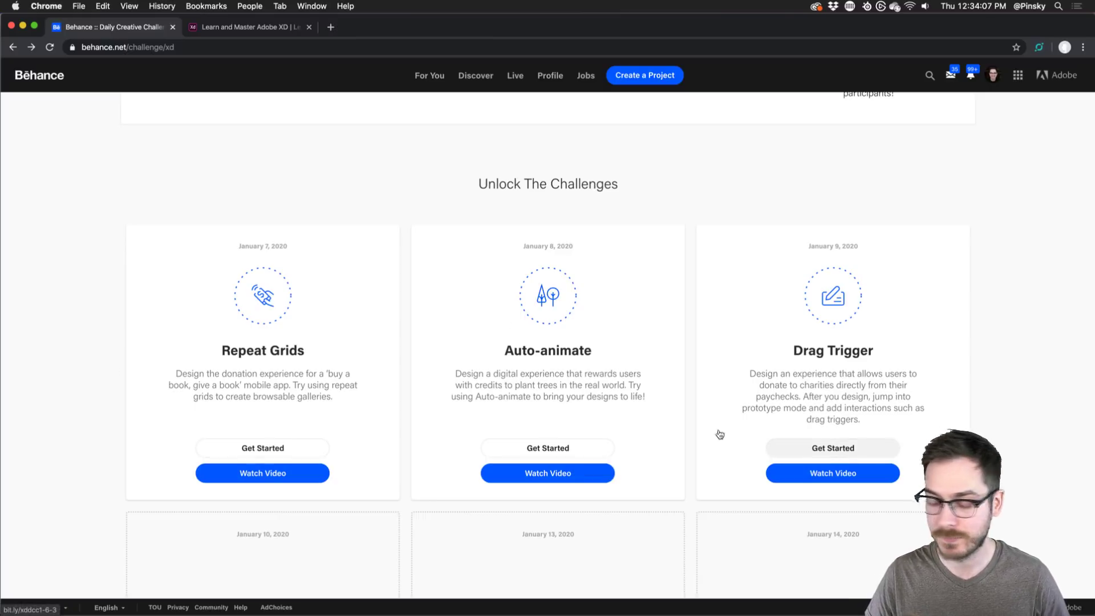
Switch to Adobe XD and examine the Day 3 Charities starter file's inspiration examples and focus notes.
key("super+Tab")
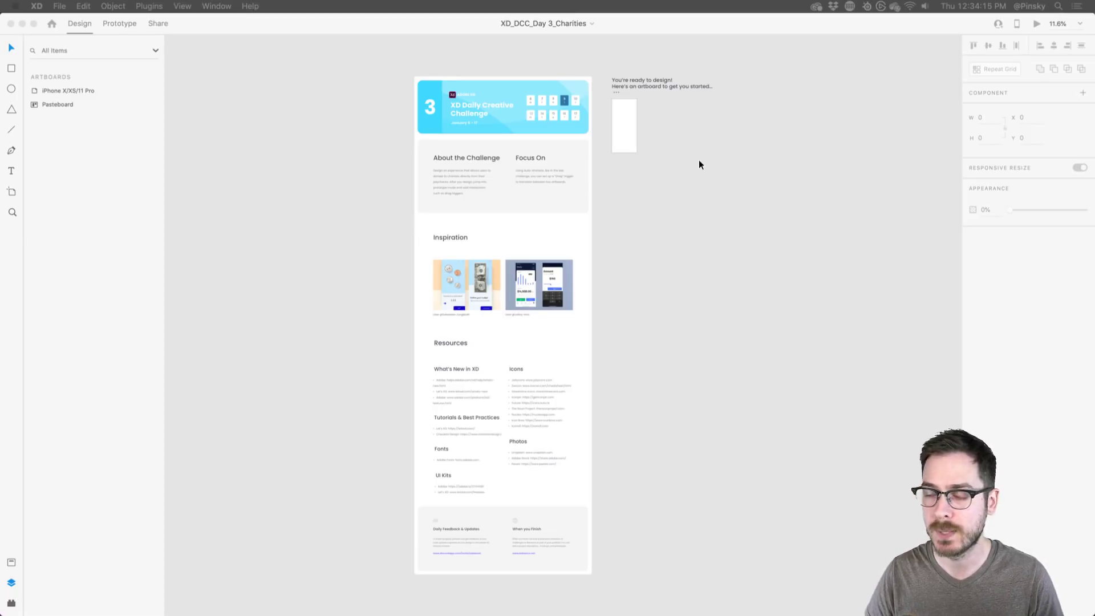
left_click(656, 98)
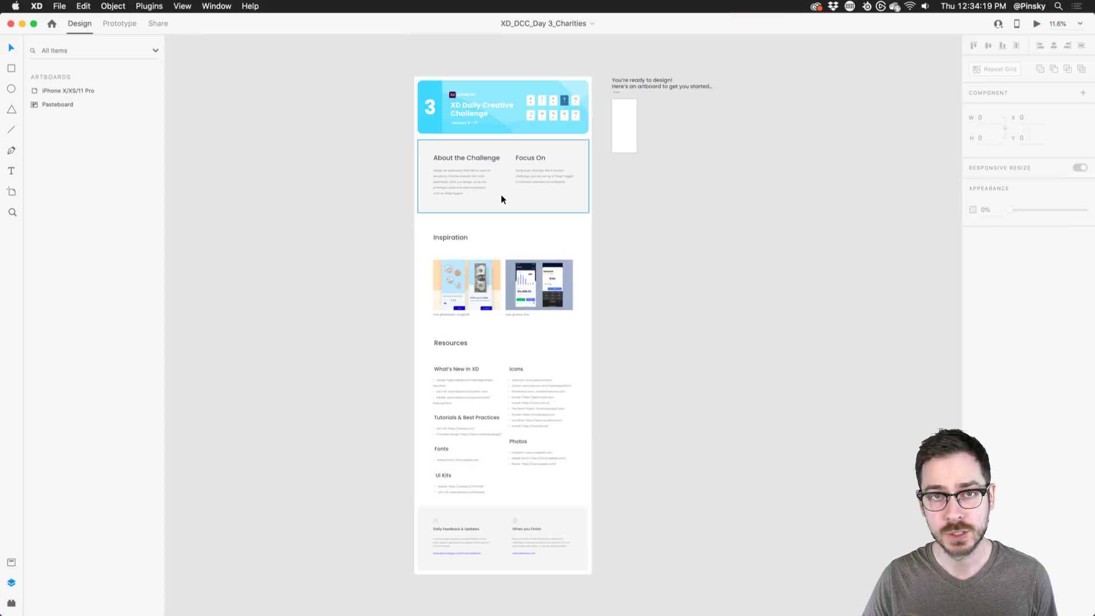
scroll(488, 279, "up", 5)
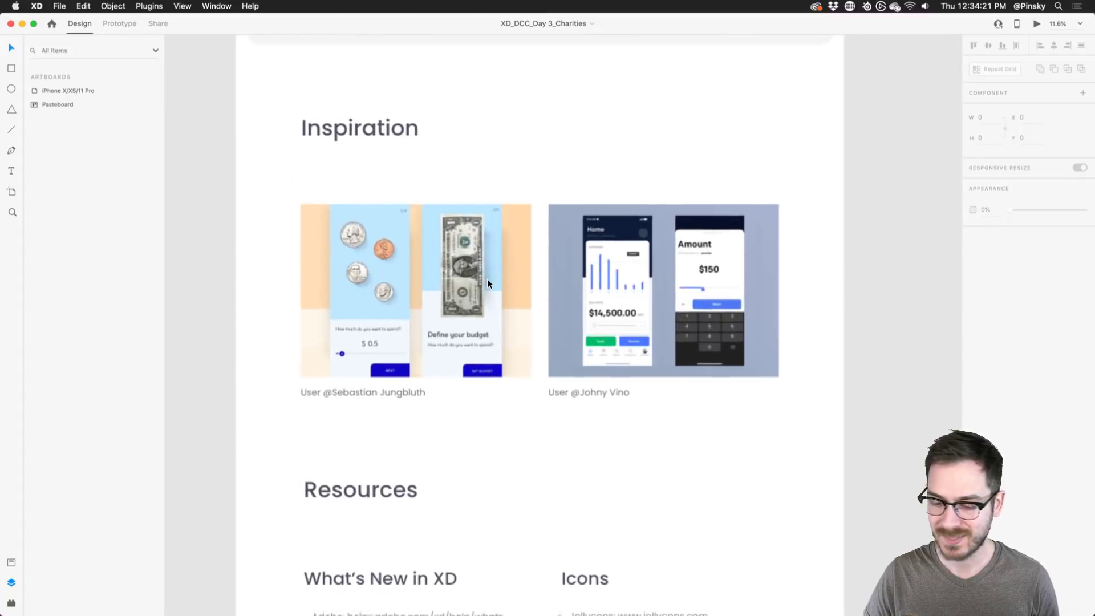
scroll(488, 279, "up", 1)
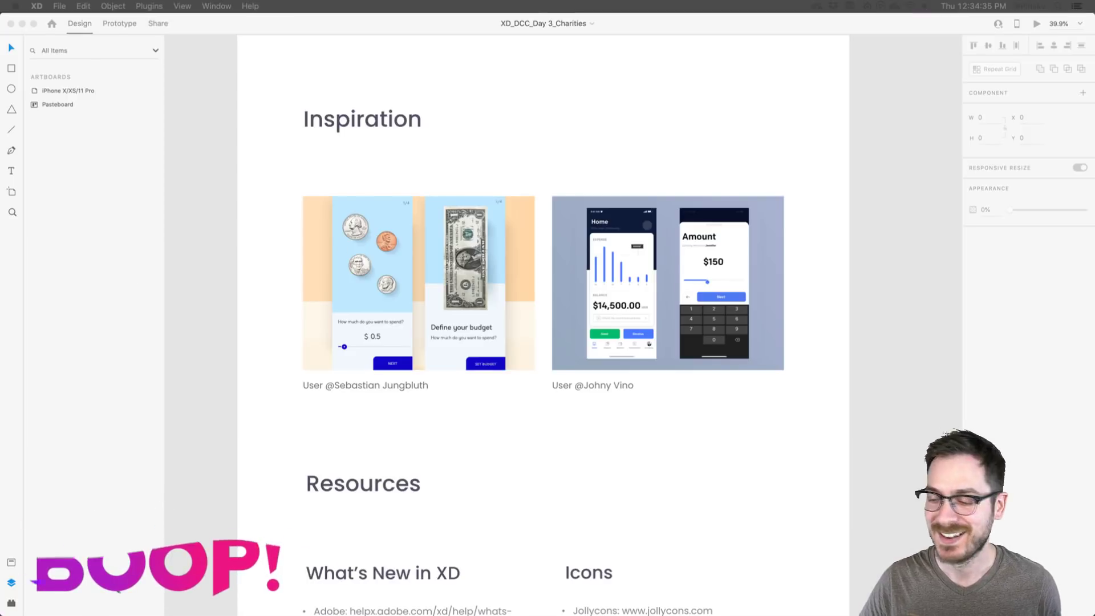
left_click(603, 155)
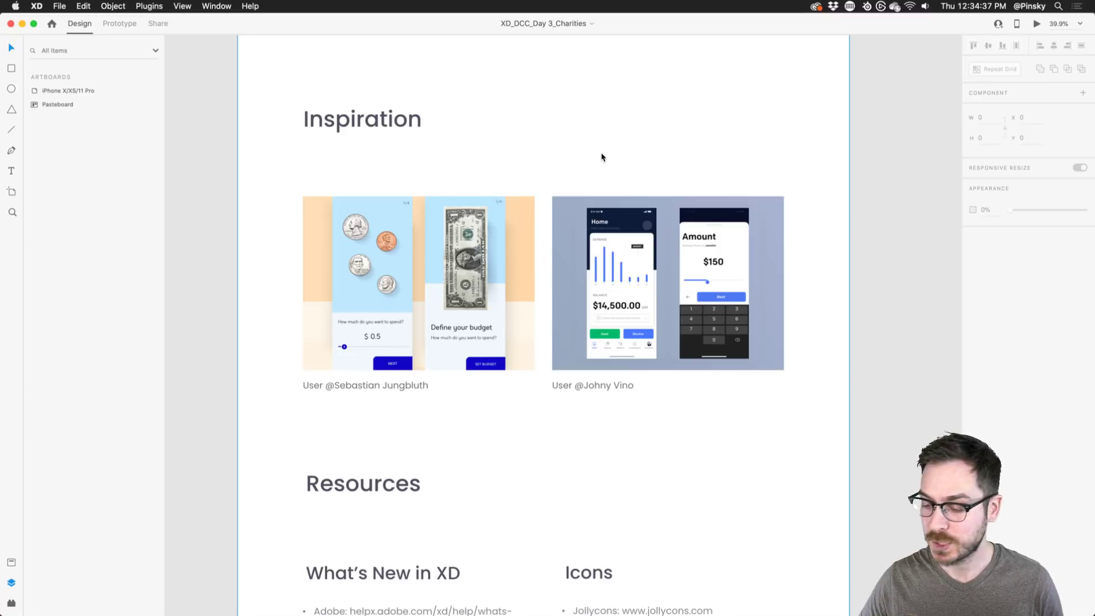
scroll(602, 157, "down", 7)
scroll(602, 157, "up", 15)
scroll(602, 157, "right", 5)
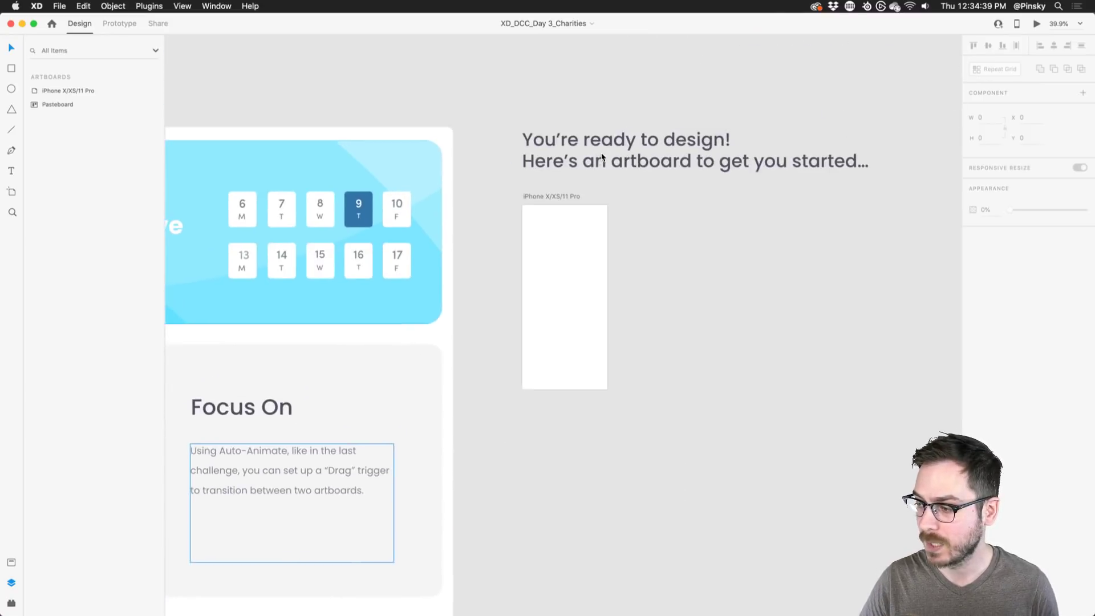
Fill the empty iPhone X/XS/11 Pro artboard with light blue #62C5E3.
scroll(673, 285, "up", 5)
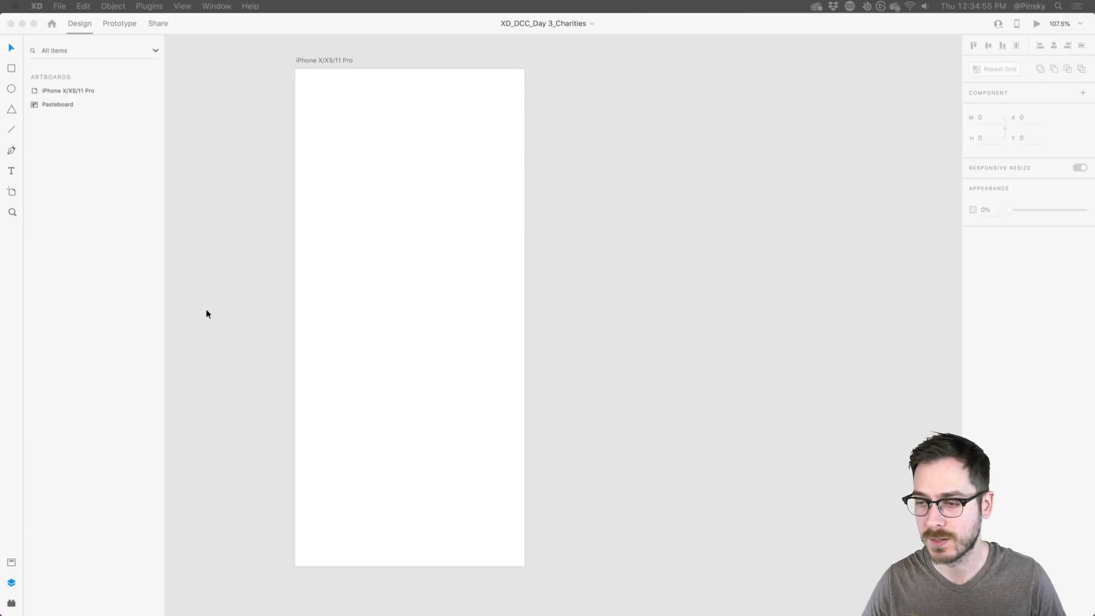
left_click(411, 288)
scroll(411, 288, "left", 2)
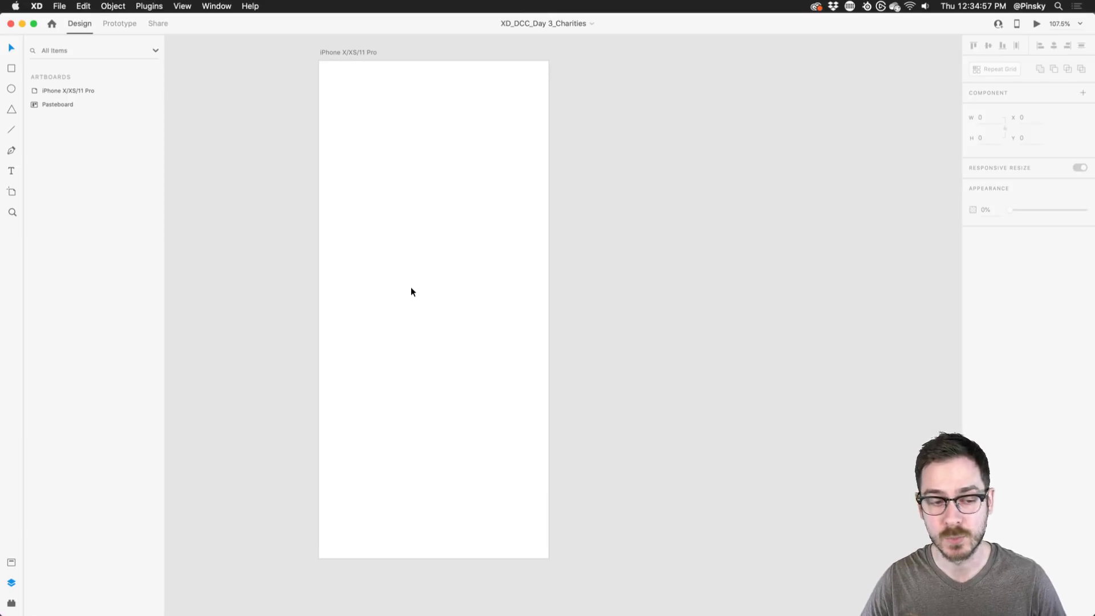
left_click(370, 96)
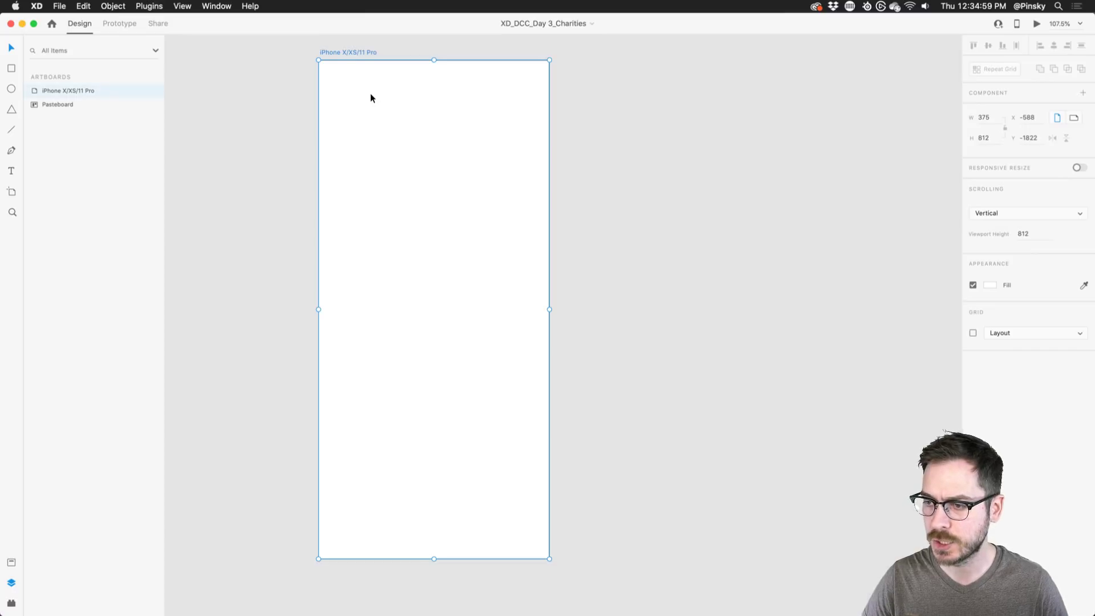
left_click(990, 289)
left_click(953, 266)
left_click(951, 266)
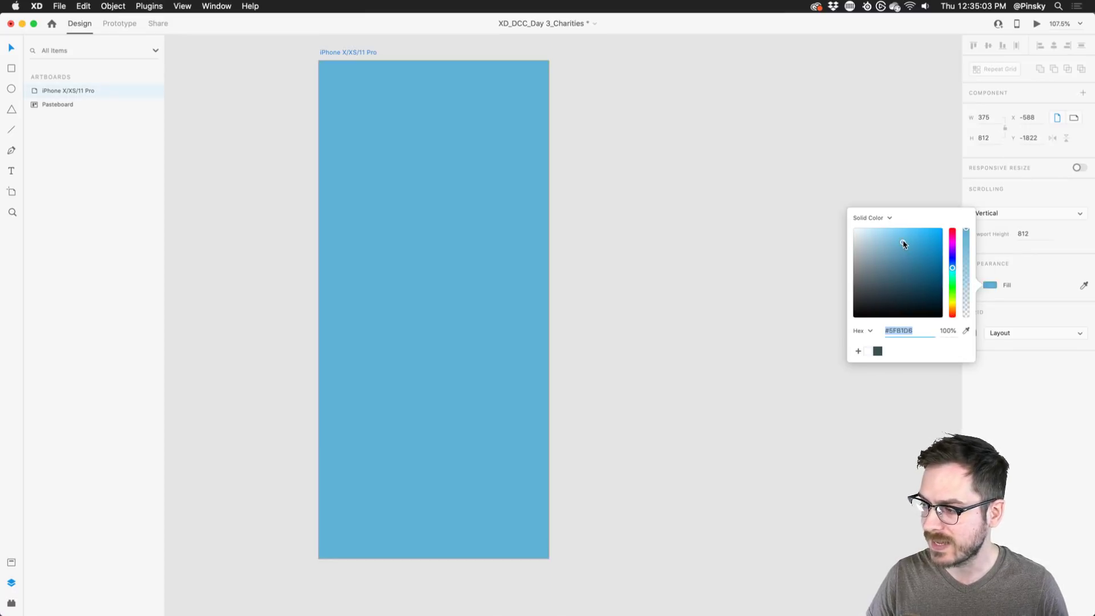
left_click(953, 270)
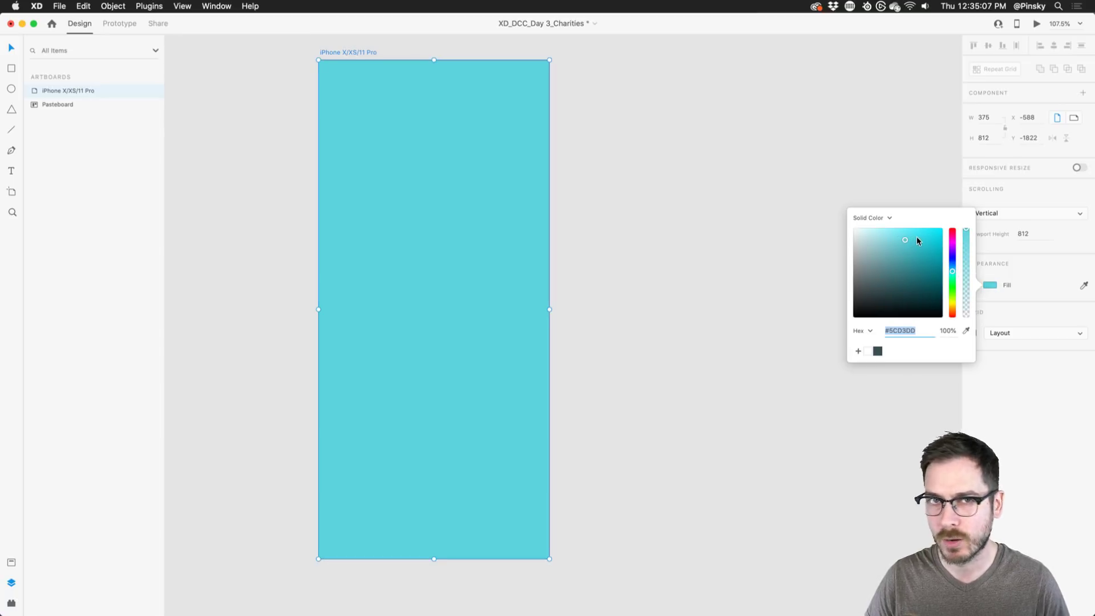
left_click(917, 237)
left_click_drag(956, 270, 955, 273)
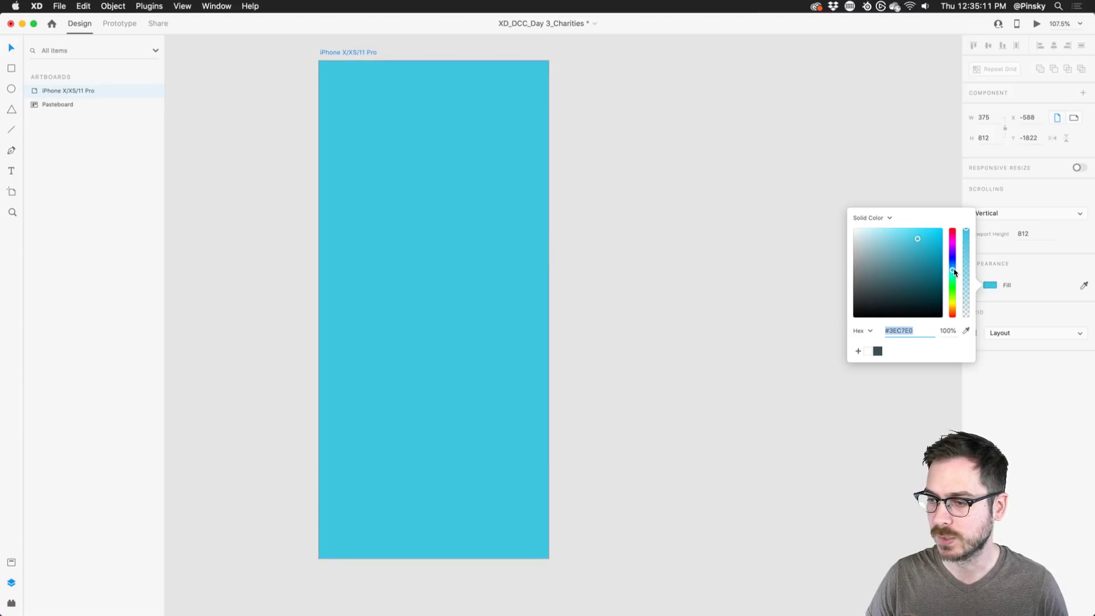
left_click(953, 269)
left_click_drag(915, 239, 905, 237)
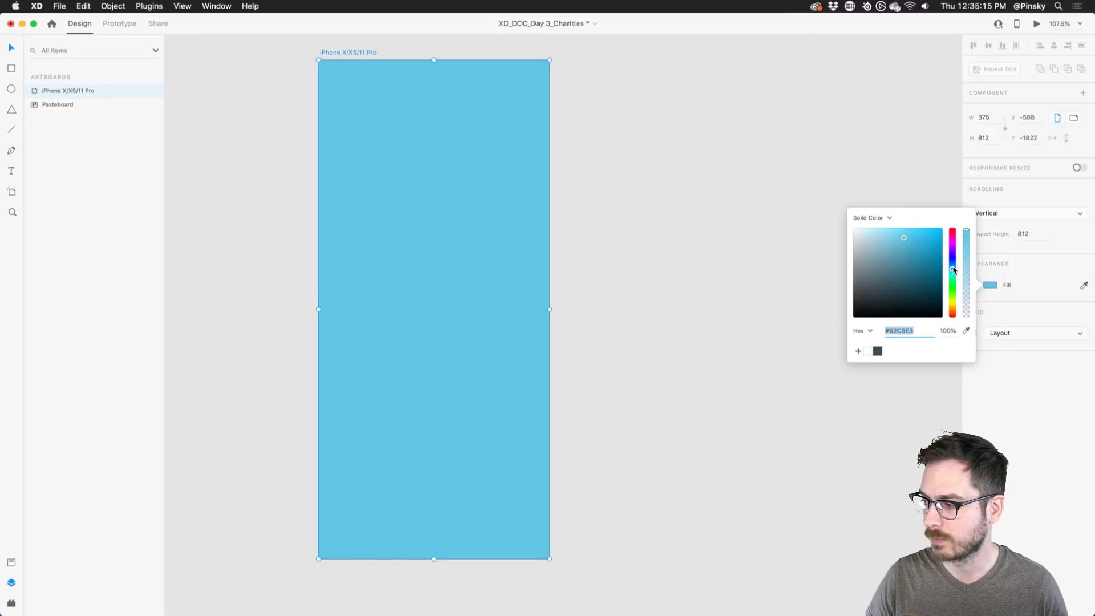
left_click(1011, 396)
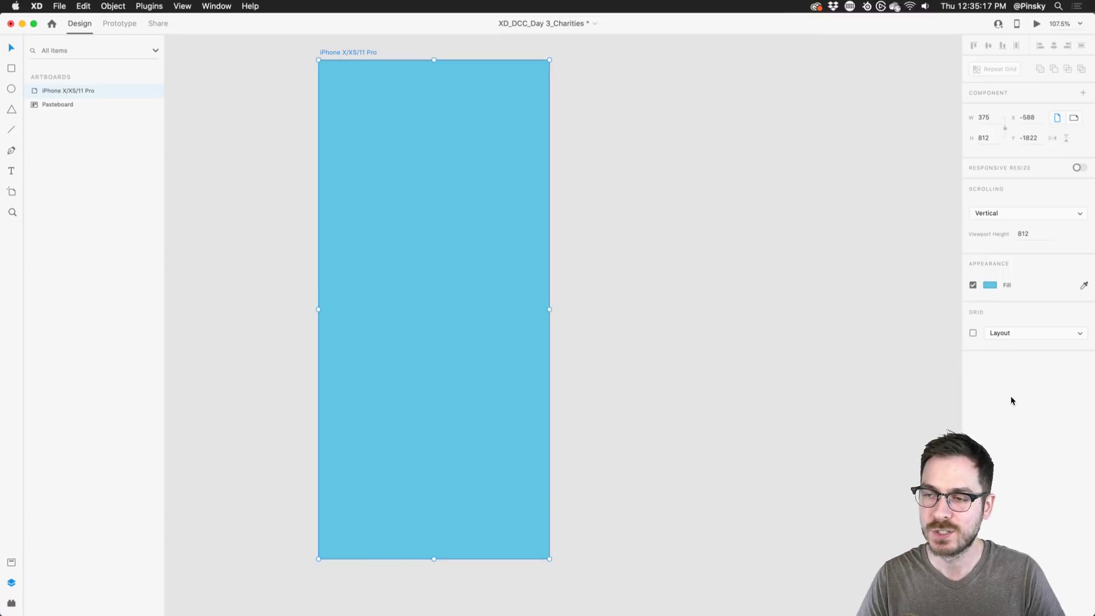
left_click(702, 229)
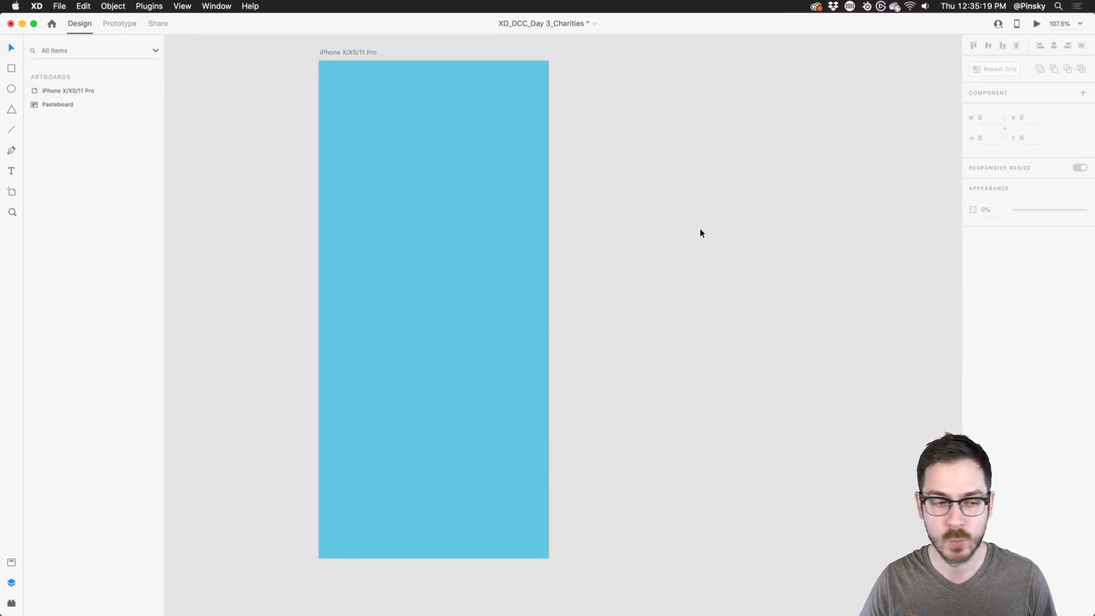
Draw a 375 × 599 white rectangle without a border across the artboard's lower part, starting at Y 213.
key("r")
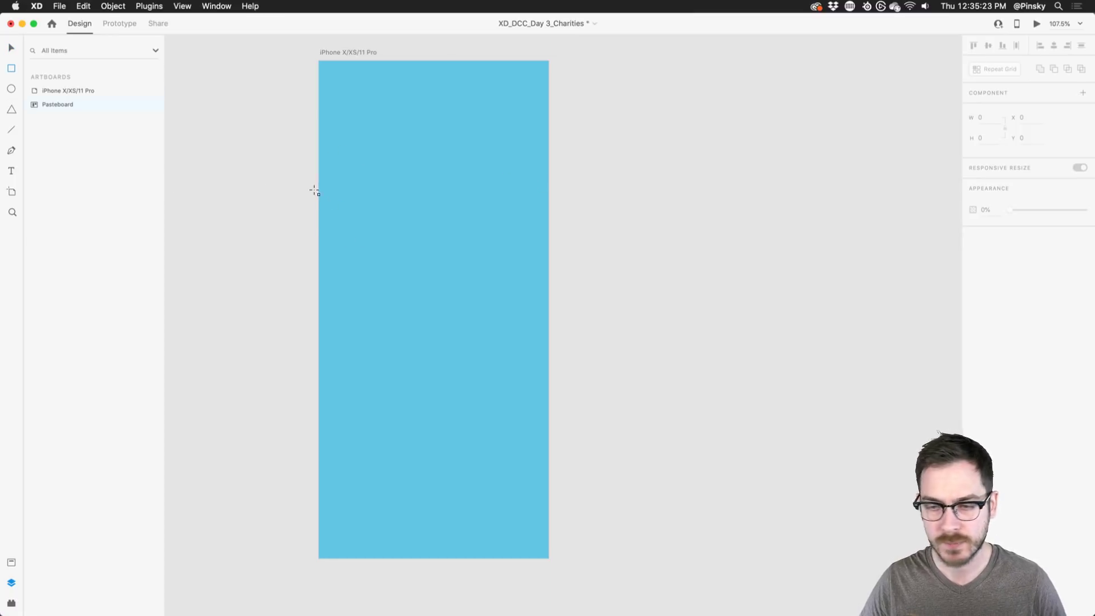
mouse_move(320, 192)
left_mouse_down()
mouse_move(541, 562)
mouse_move(550, 561)
left_mouse_up()
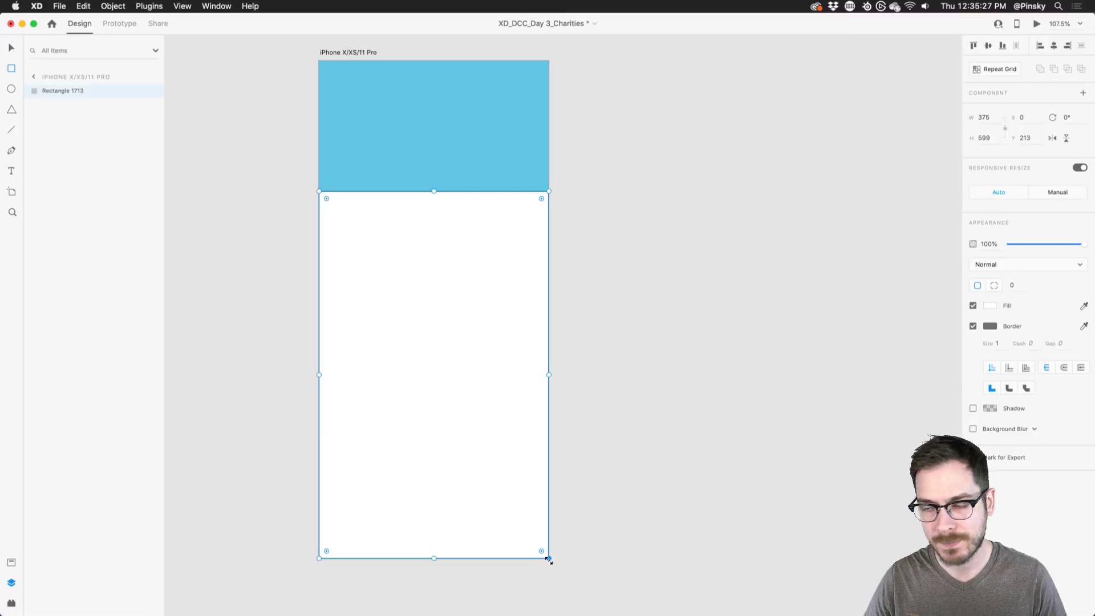
left_click(973, 326)
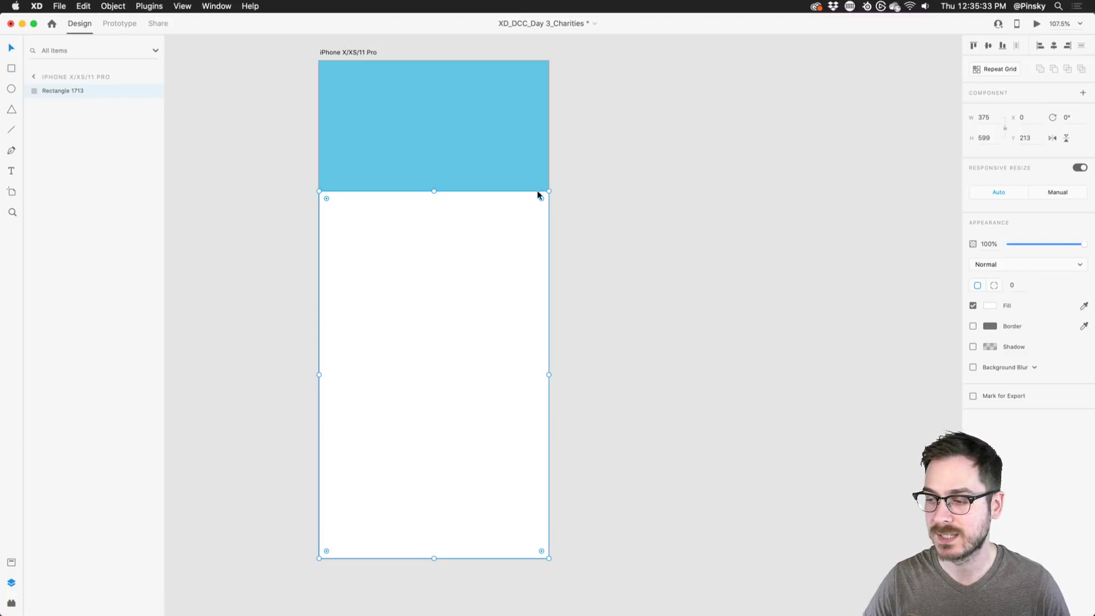
Round only the white rectangle's two top corners to a radius of 62.
left_click_drag(541, 194, 522, 212)
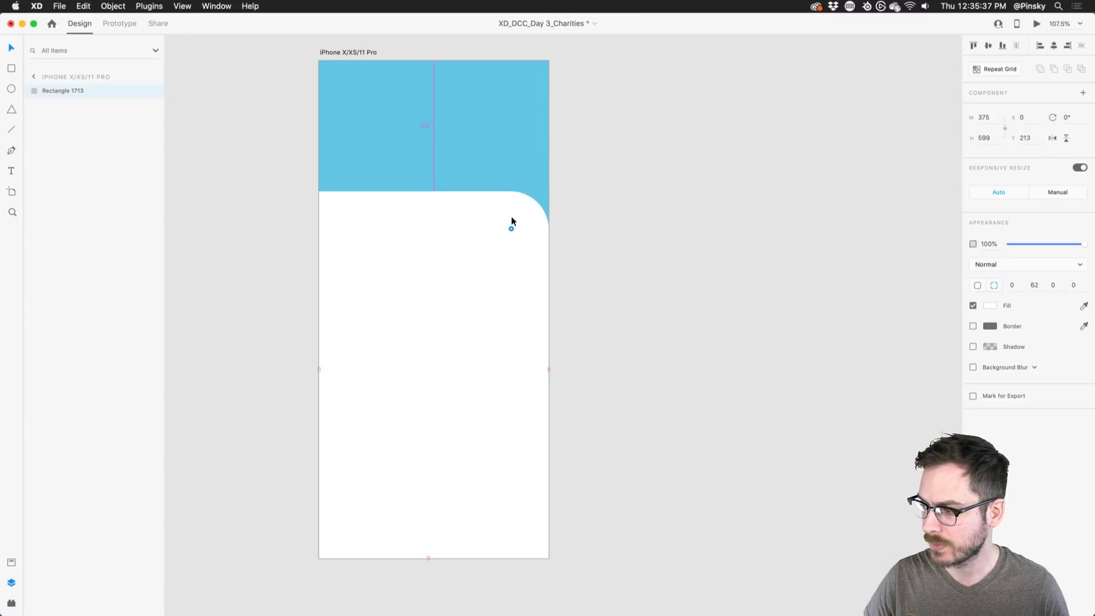
left_click_drag(511, 217, 511, 218)
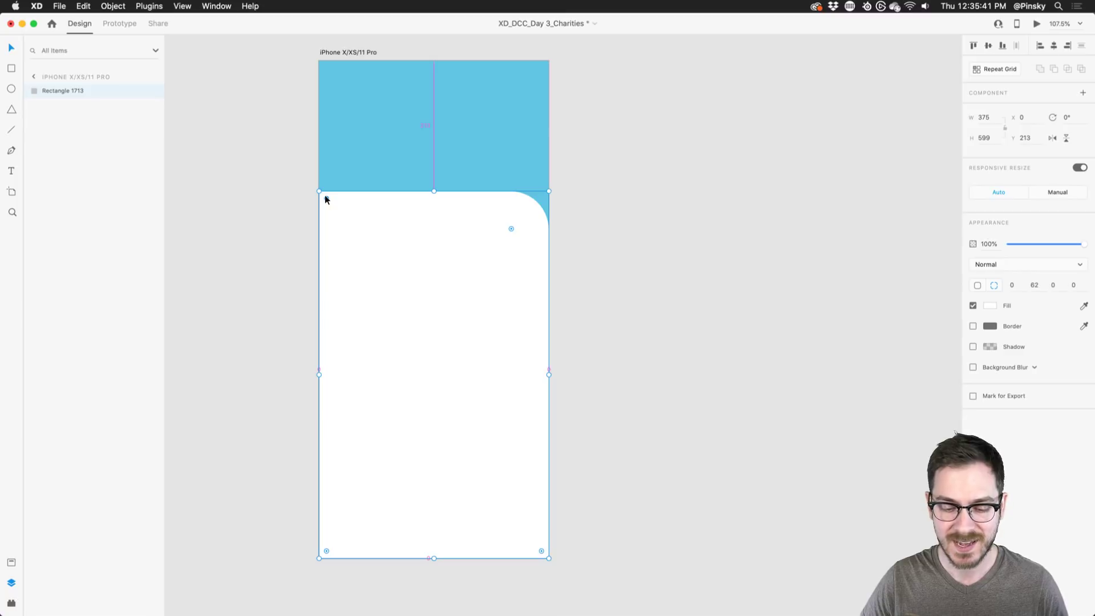
left_click_drag(326, 197, 356, 220)
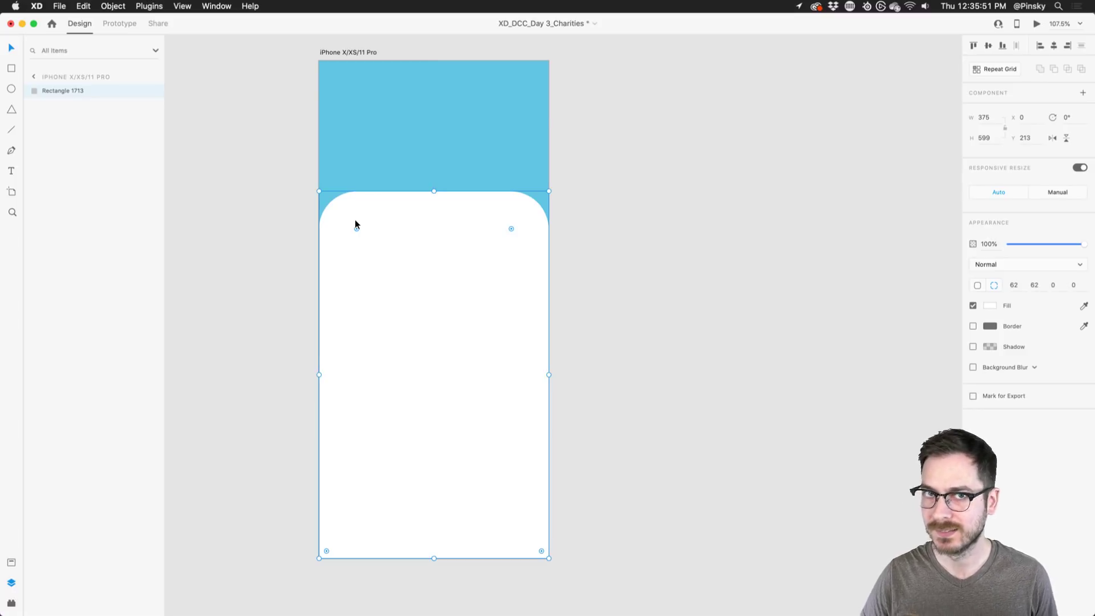
Edit the white shape's path, raising its upper-left edge anchor and adjusting its curve handle to form a concave upward sweep.
double_click(419, 208)
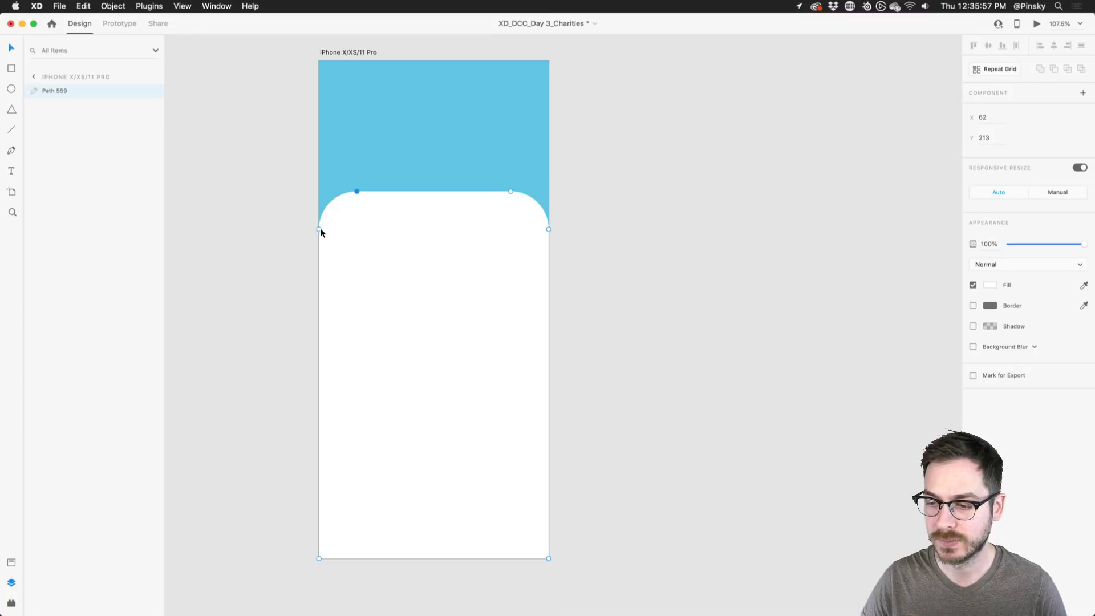
left_click_drag(319, 229, 318, 165)
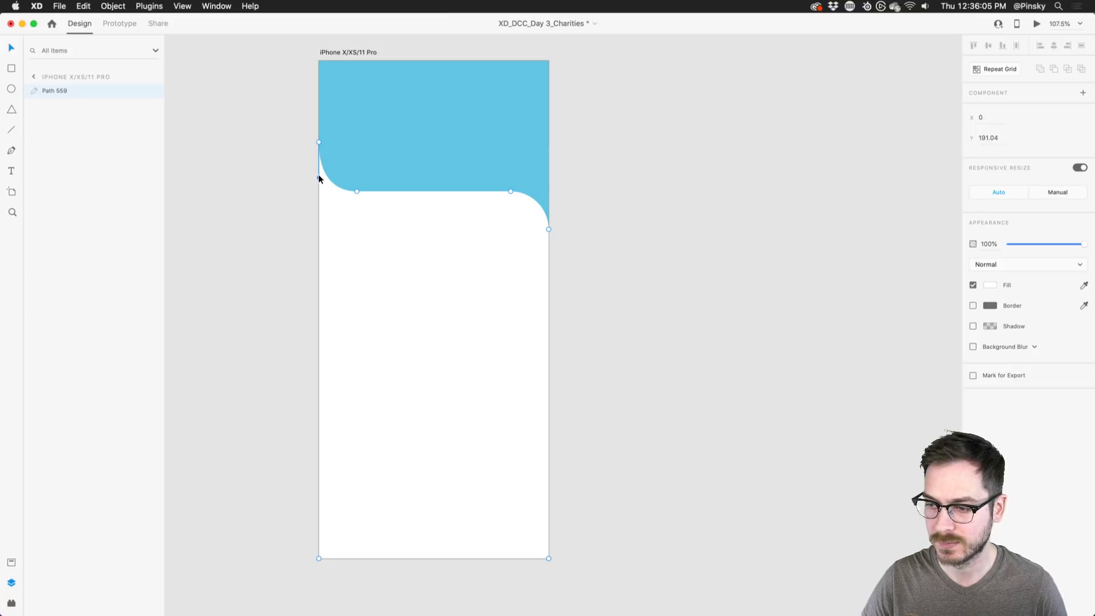
left_click_drag(318, 170, 318, 169)
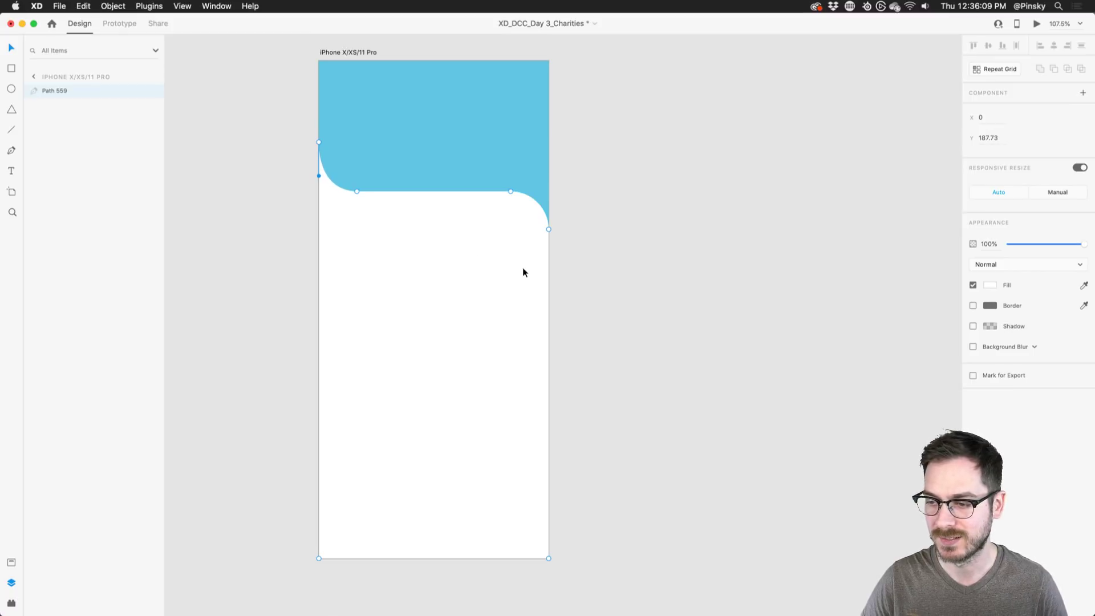
left_click(619, 274)
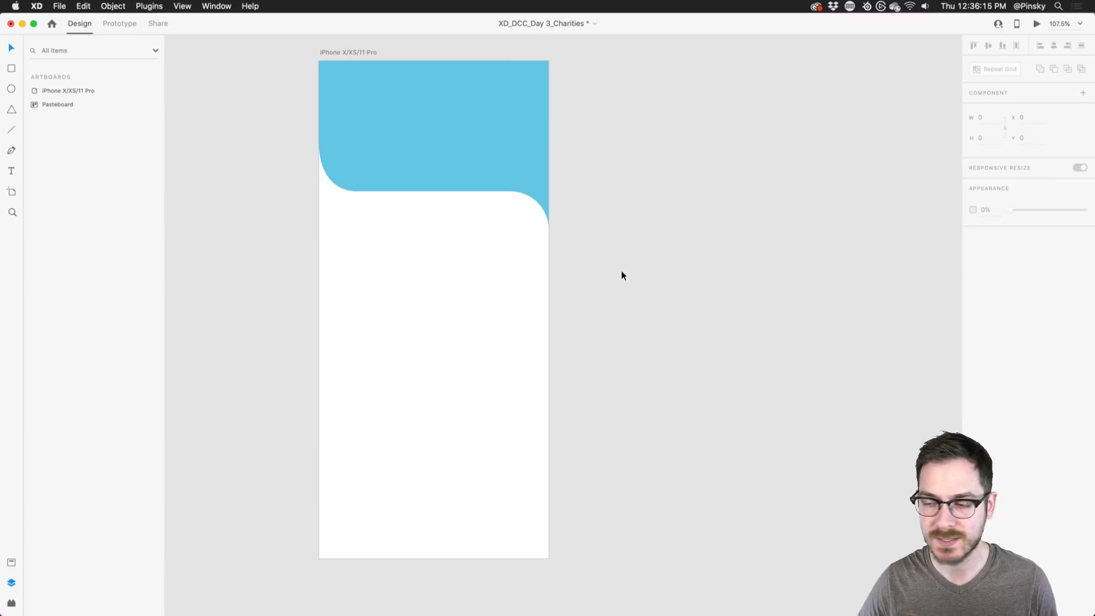
Move the white shape's four upper anchor points down 30 px together, keeping its bottom corners in place.
double_click(399, 247)
left_click_drag(293, 109, 609, 291)
left_click_drag(358, 191, 356, 211)
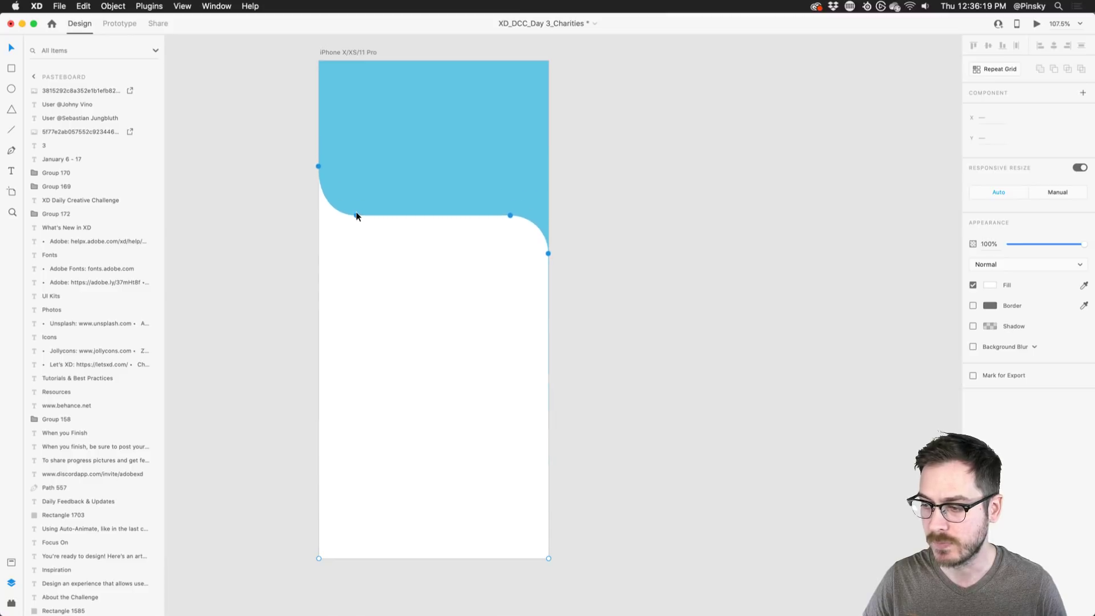
key("super+z")
key("shift+Down")
key("shift+Down")
key("shift+Down")
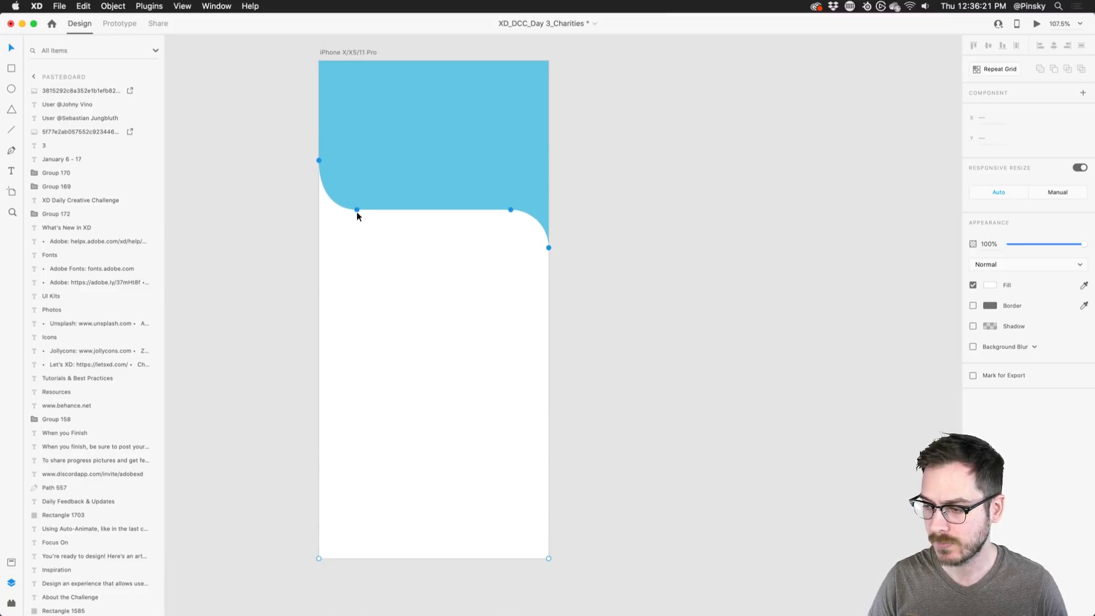
key("super+z")
key("super+shift+z")
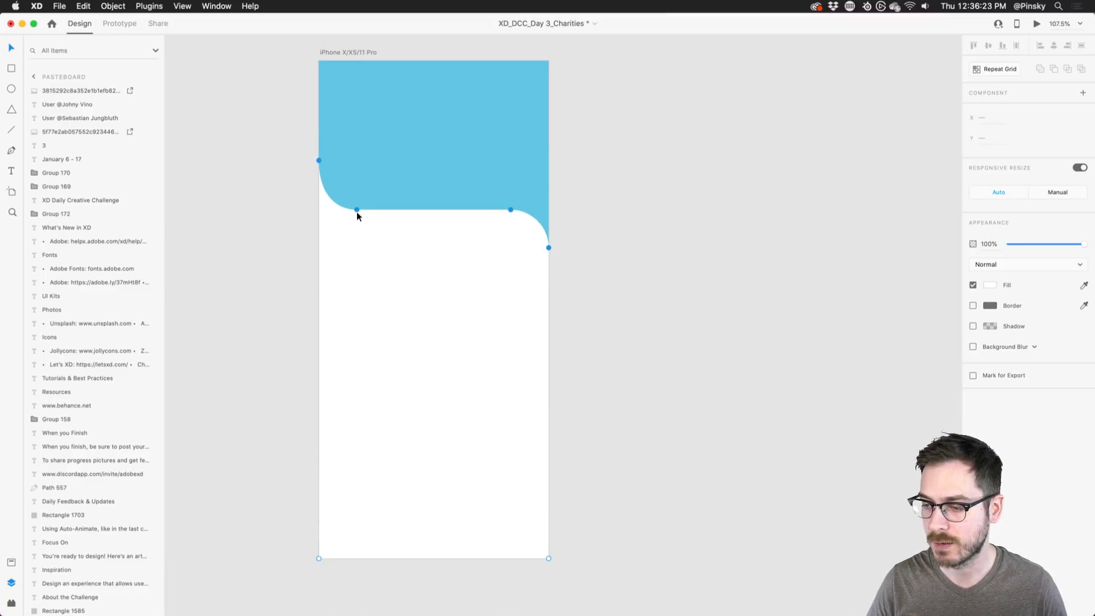
key("Escape")
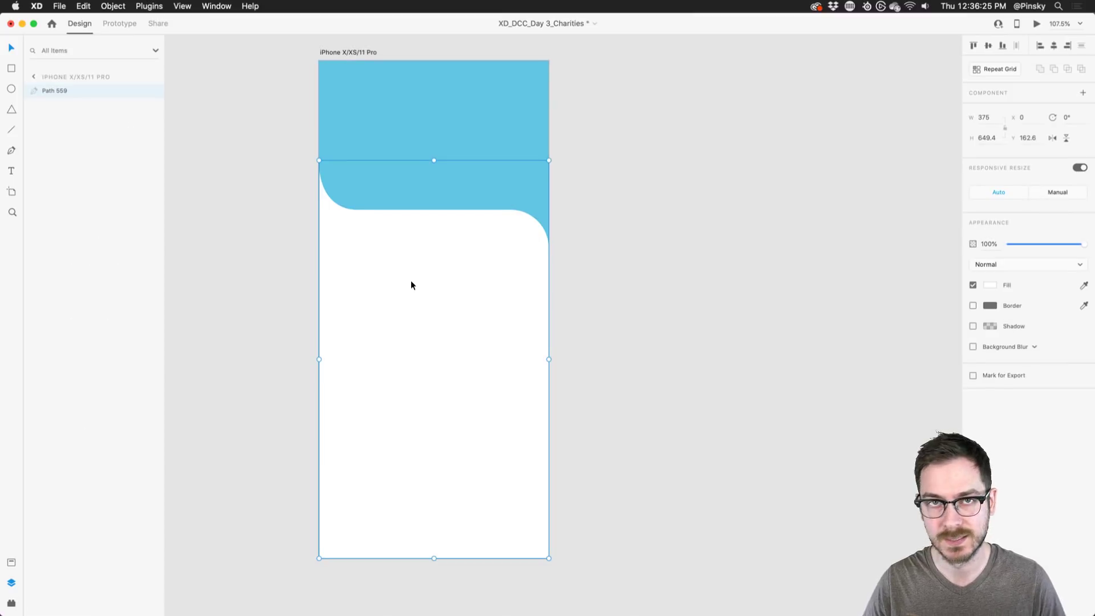
Draw a borderless 124 × 124 white circle at X 126, Y 178, centered over the white shape's upper edge.
left_click(12, 89)
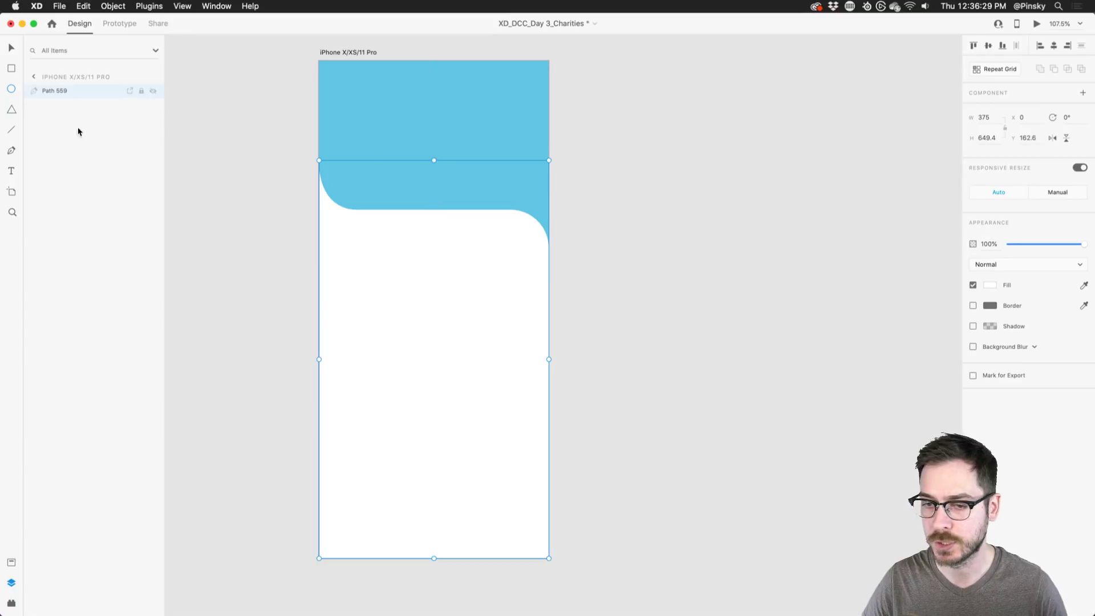
mouse_move(413, 174)
left_mouse_down()
mouse_move(496, 255)
mouse_move(438, 220)
left_mouse_up()
left_click(973, 306)
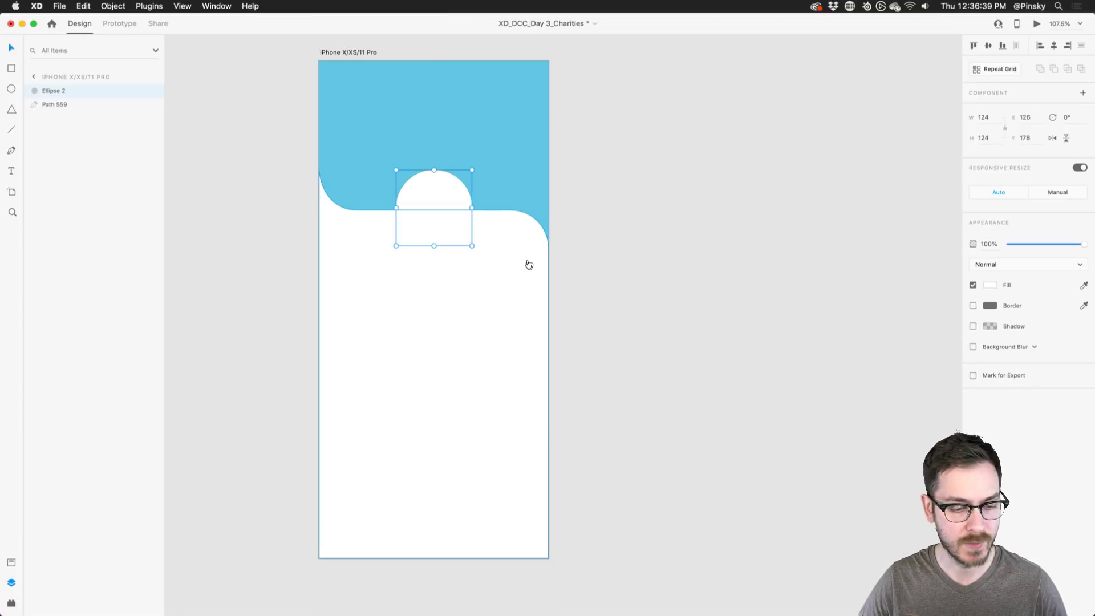
Fill the circle with the CT-PxrPj_400x400 portrait image from outside Adobe XD and return to the design.
key("super+Tab")
left_click_drag(372, 193, 440, 204)
key("super+Tab")
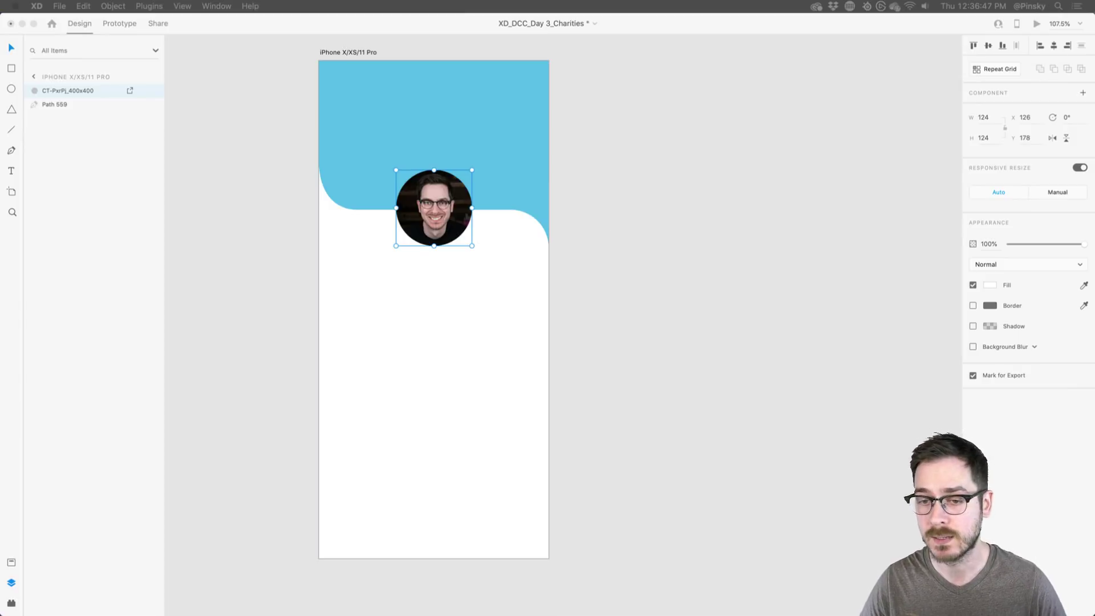
Add the profile owner's first name centered below the portrait and color the text dark gray #363636.
left_click(11, 171)
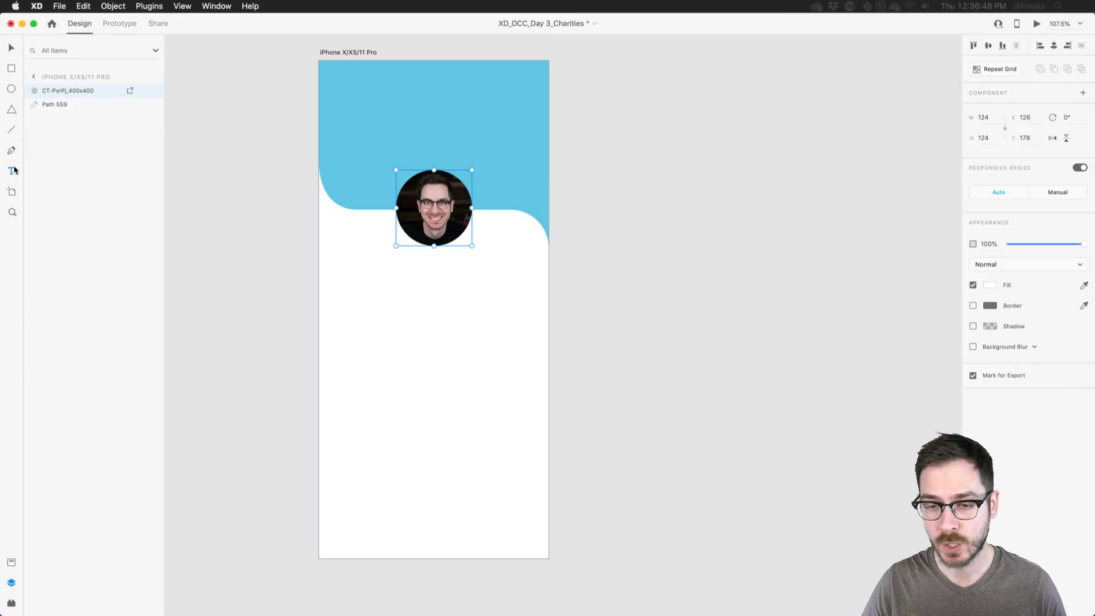
left_click(435, 275)
type("Howard")
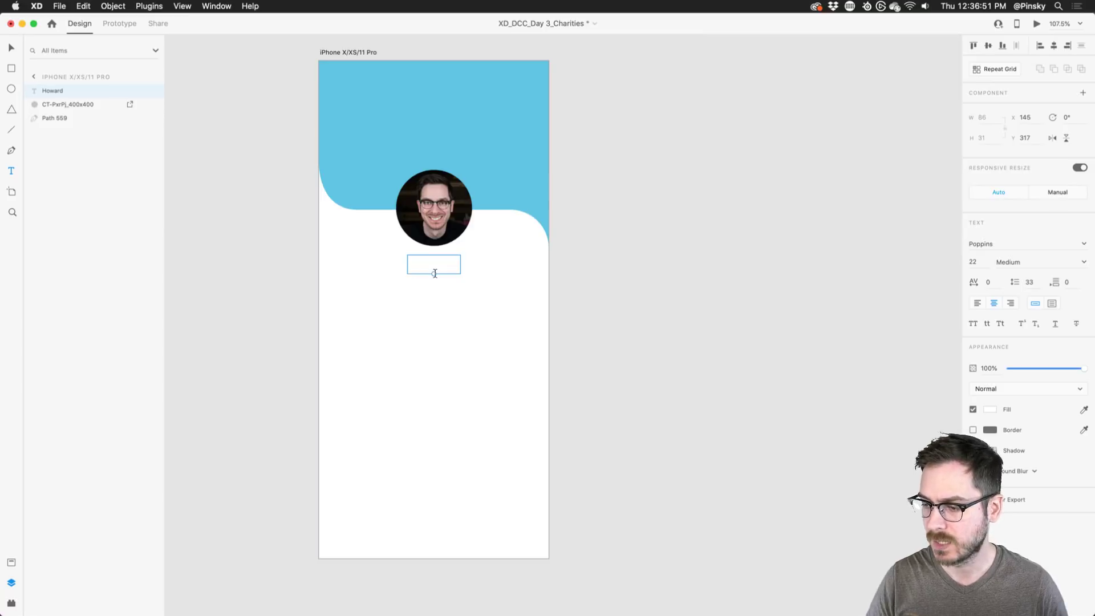
left_click(991, 408)
left_click_drag(878, 414, 841, 413)
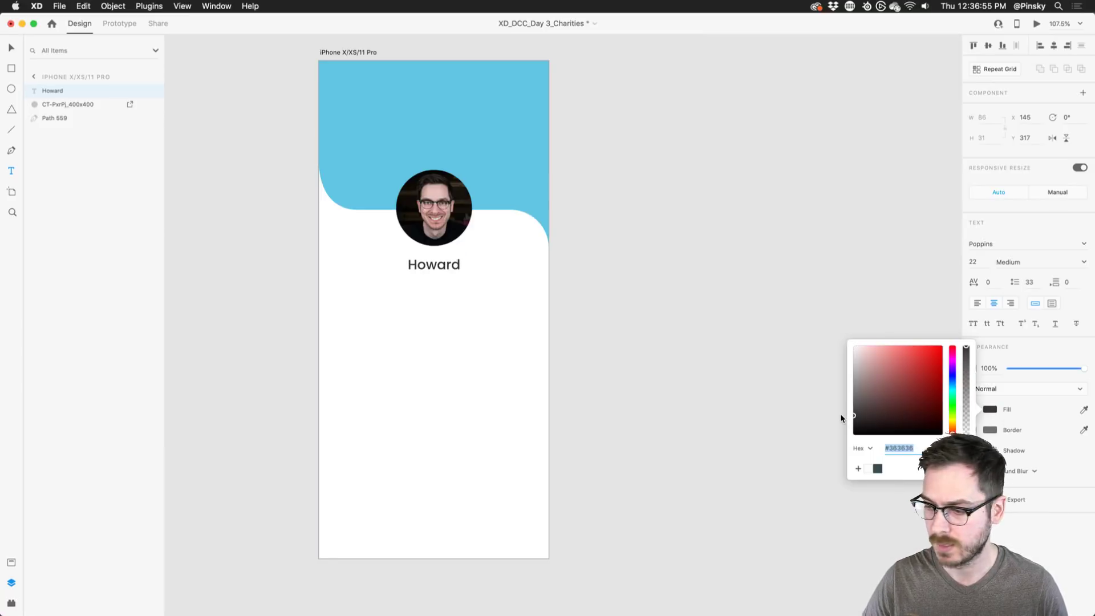
left_click(1012, 239)
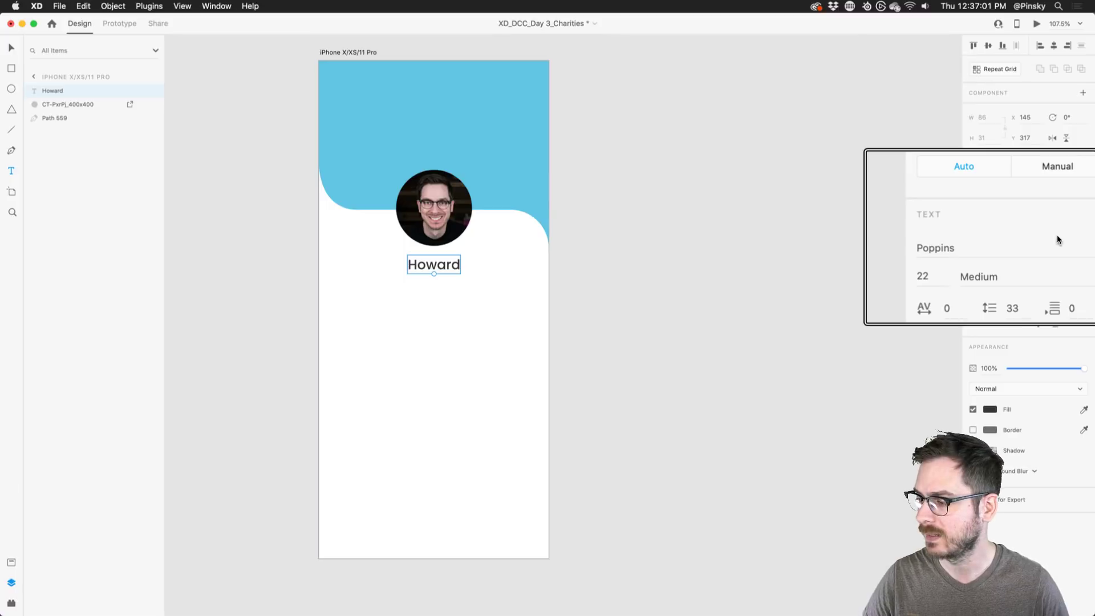
Set the name text to Bold and move it up closer to the portrait, at Y 308.
left_click(1084, 262)
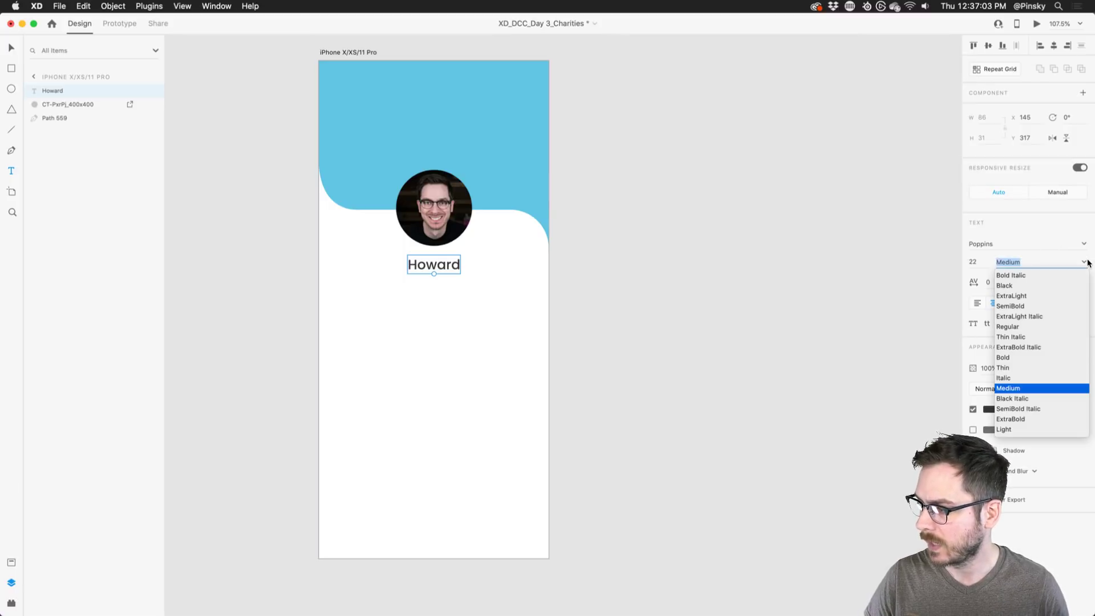
left_click(1015, 357)
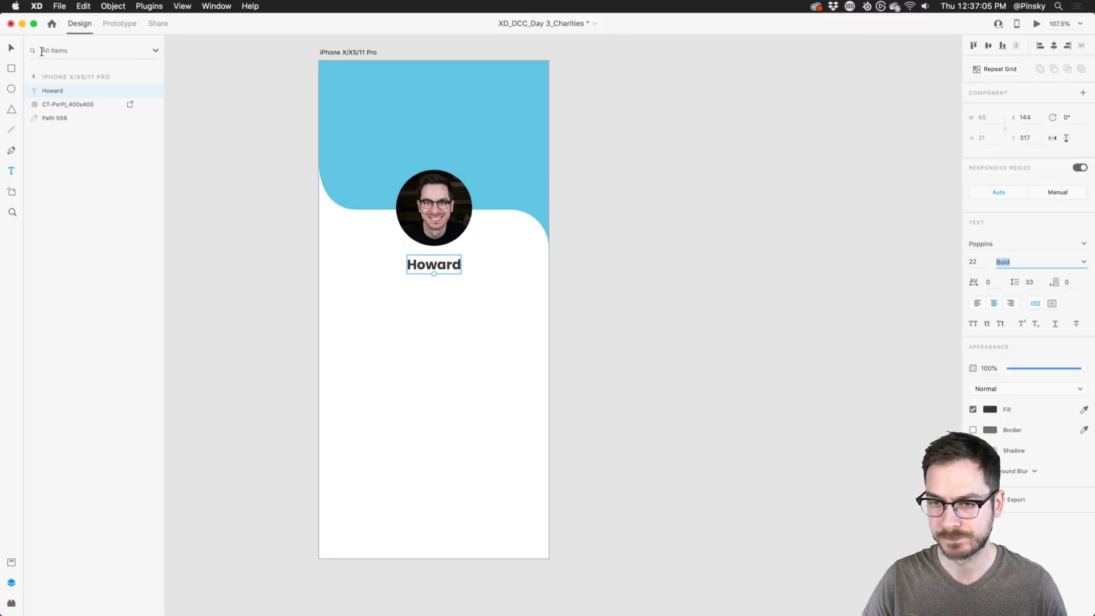
left_click(13, 48)
left_click_drag(429, 263, 429, 259)
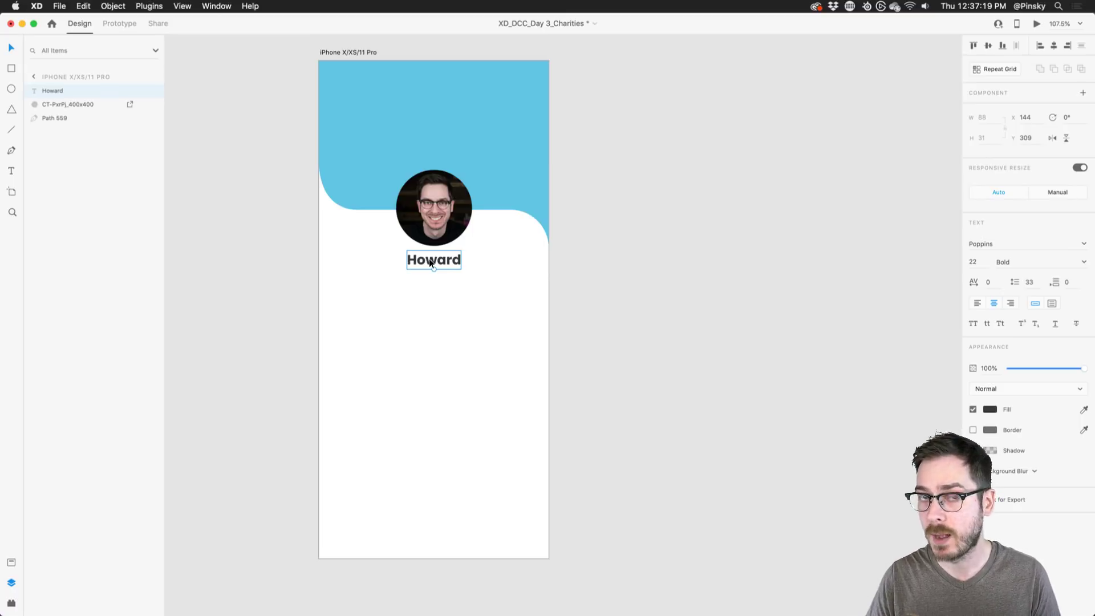
left_click(353, 298)
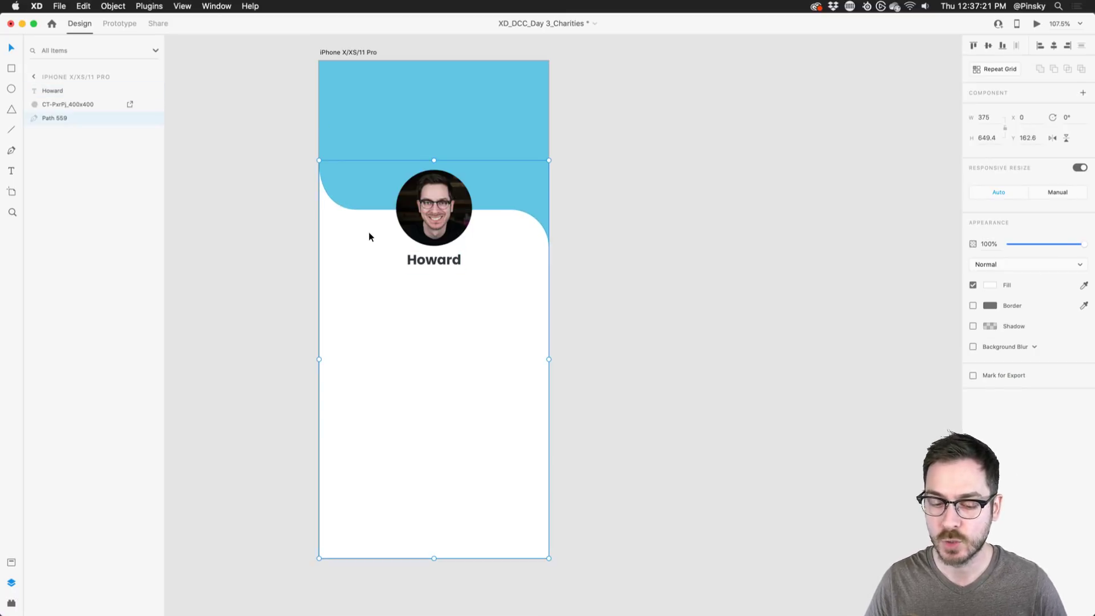
left_click(434, 261)
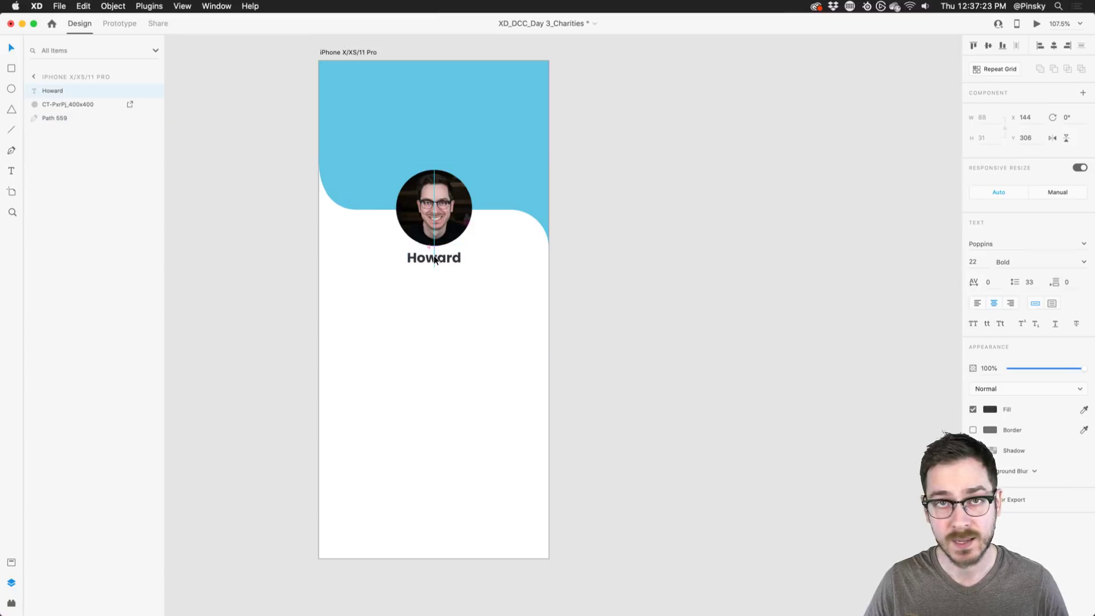
left_click_drag(434, 260, 434, 261)
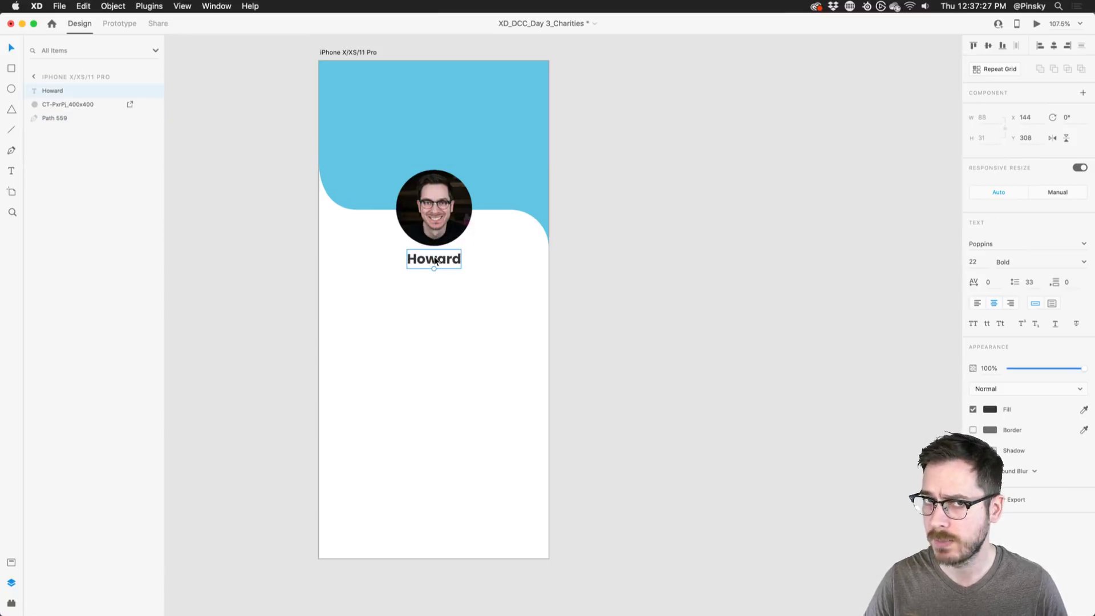
Duplicate the name text directly below itself at Y 339 and change the copy to "You just got paid!".
left_click_drag(435, 260, 434, 278)
double_click(434, 279)
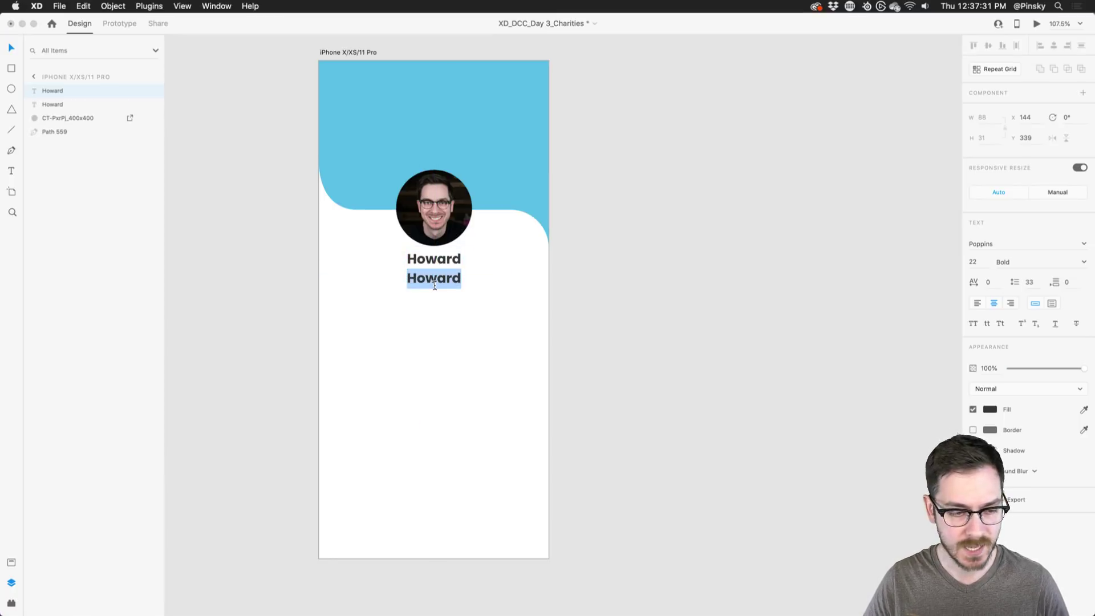
type("You just ")
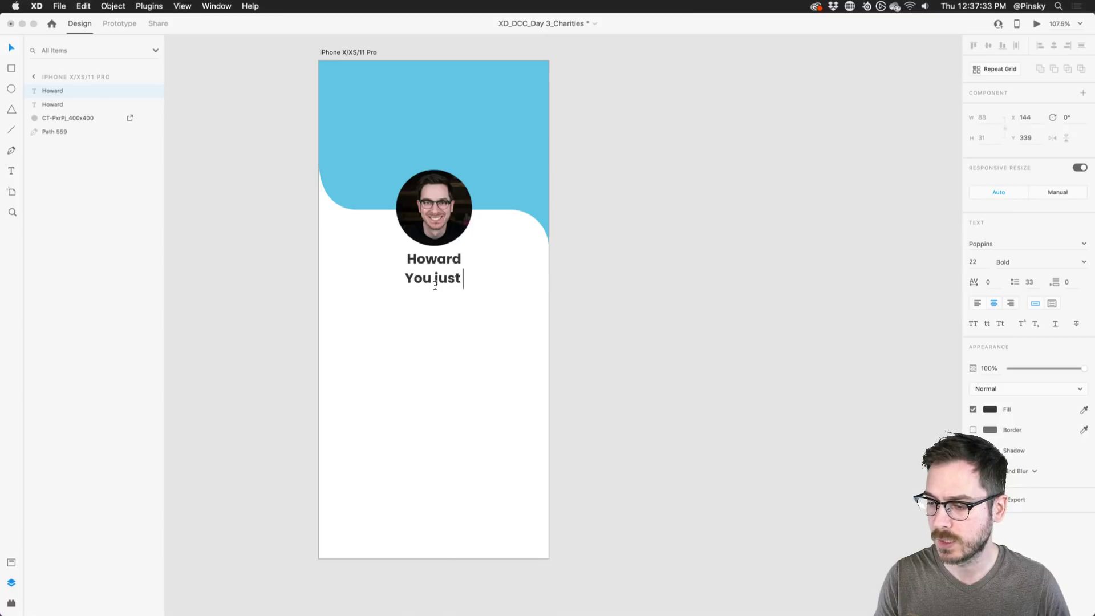
type("got paid")
key("Escape")
double_click(448, 283)
key("Right")
type("!")
key("Escape")
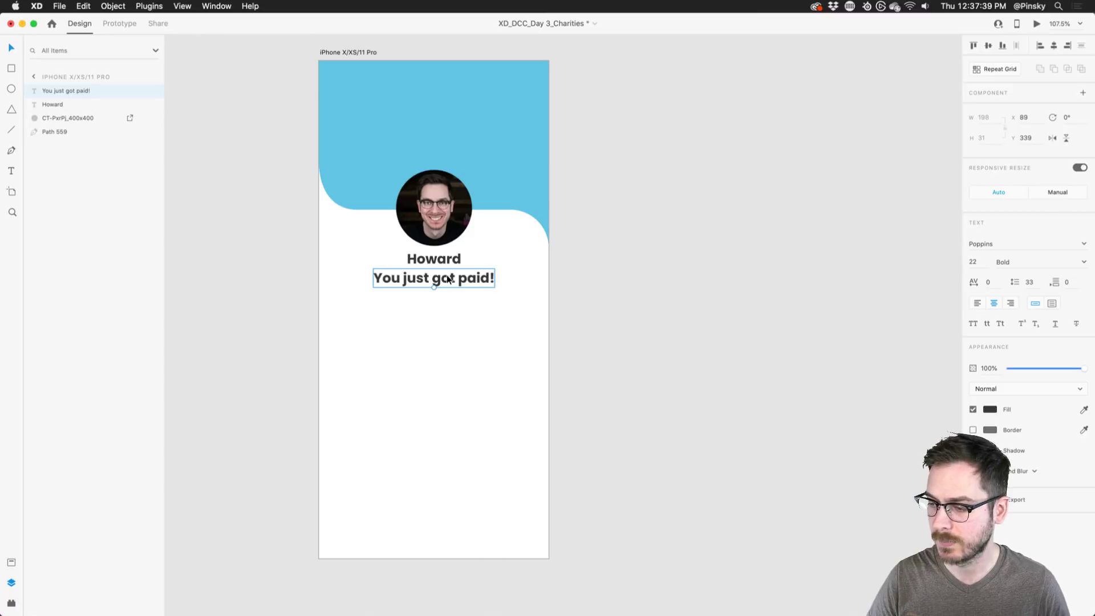
Style the "You just got paid!" line as Regular at size 18 with 49% opacity.
left_click(1088, 263)
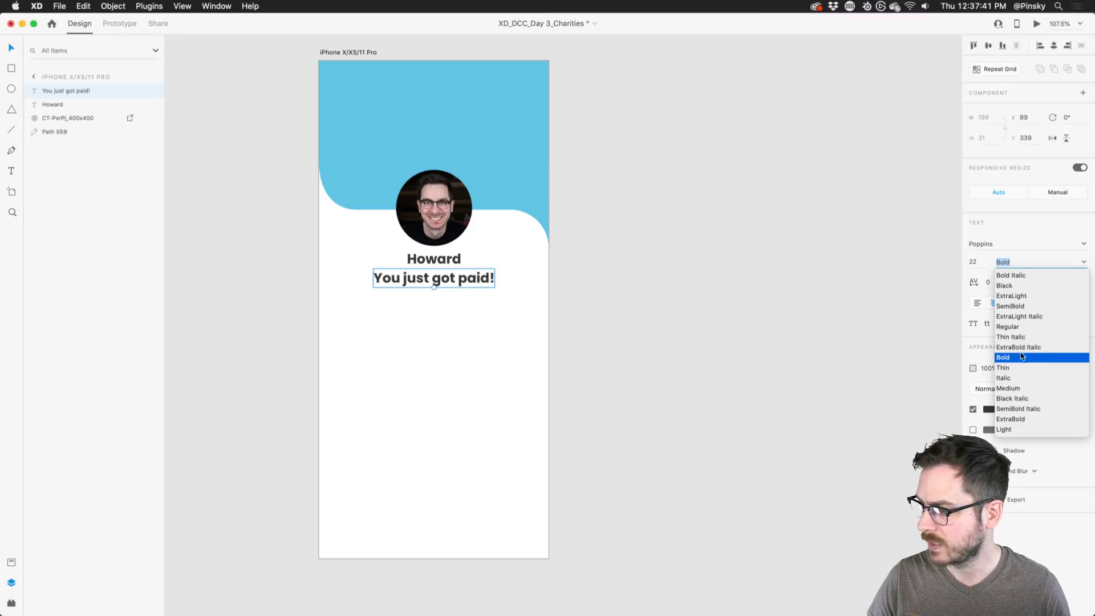
scroll(1019, 388, "up", 2)
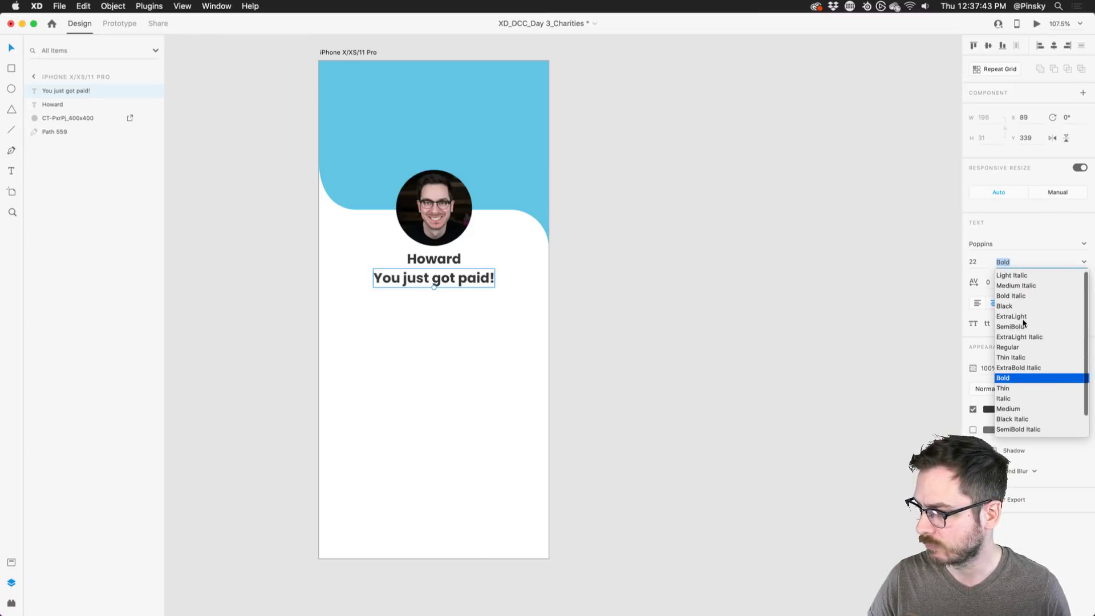
left_click(1008, 347)
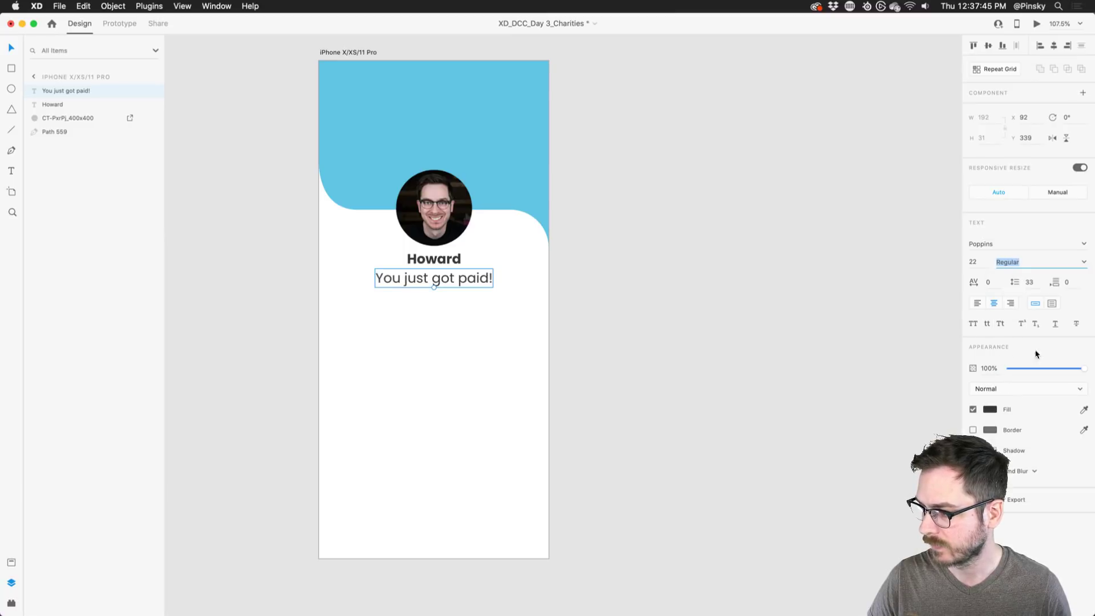
left_click_drag(434, 288, 435, 286)
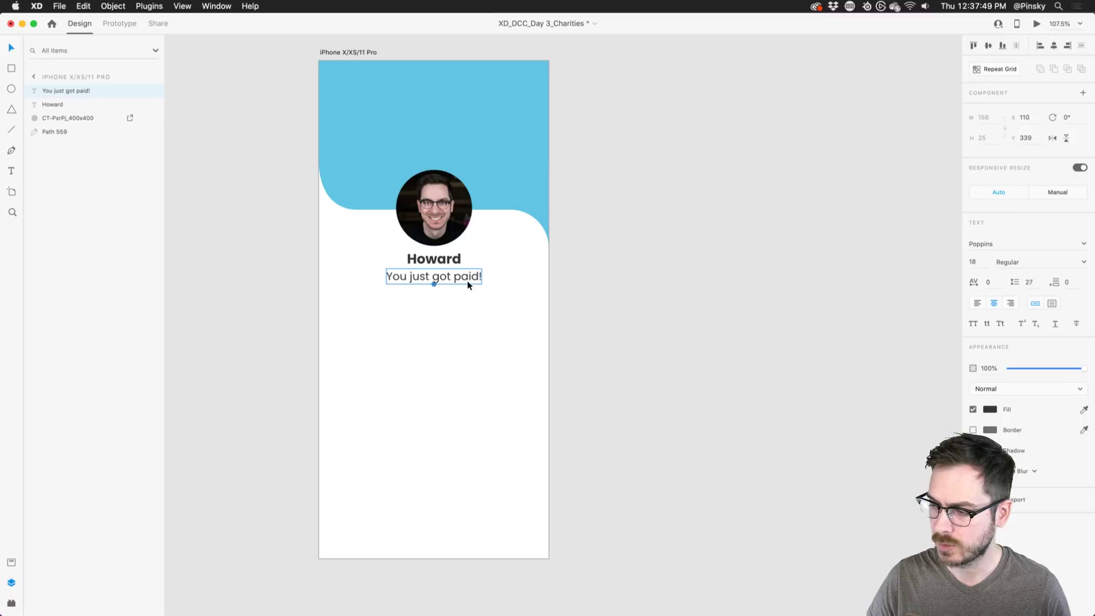
left_click_drag(1084, 368, 1048, 372)
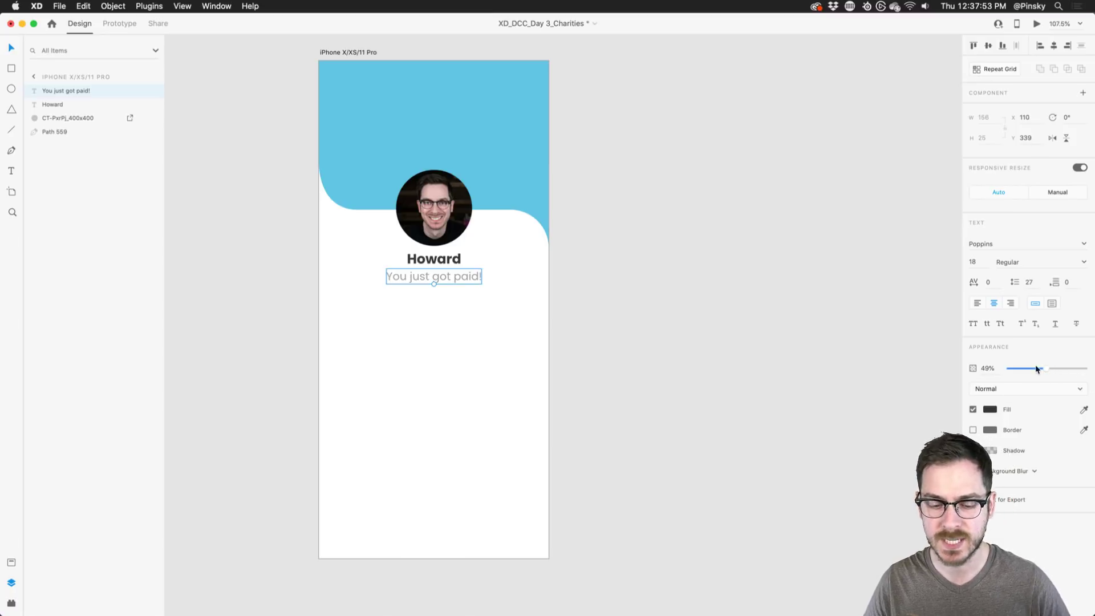
left_click(548, 277)
left_click(459, 278)
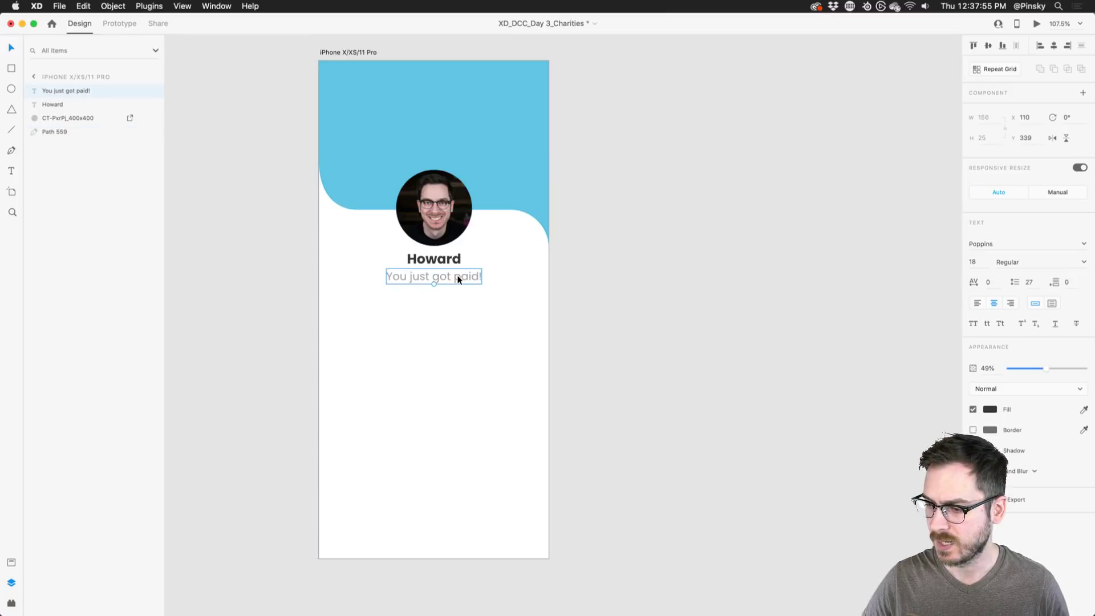
Duplicate the bold name text below the "You just got paid!" line at Y 385 and change the copy to "$8,450".
left_click_drag(459, 280, 440, 309)
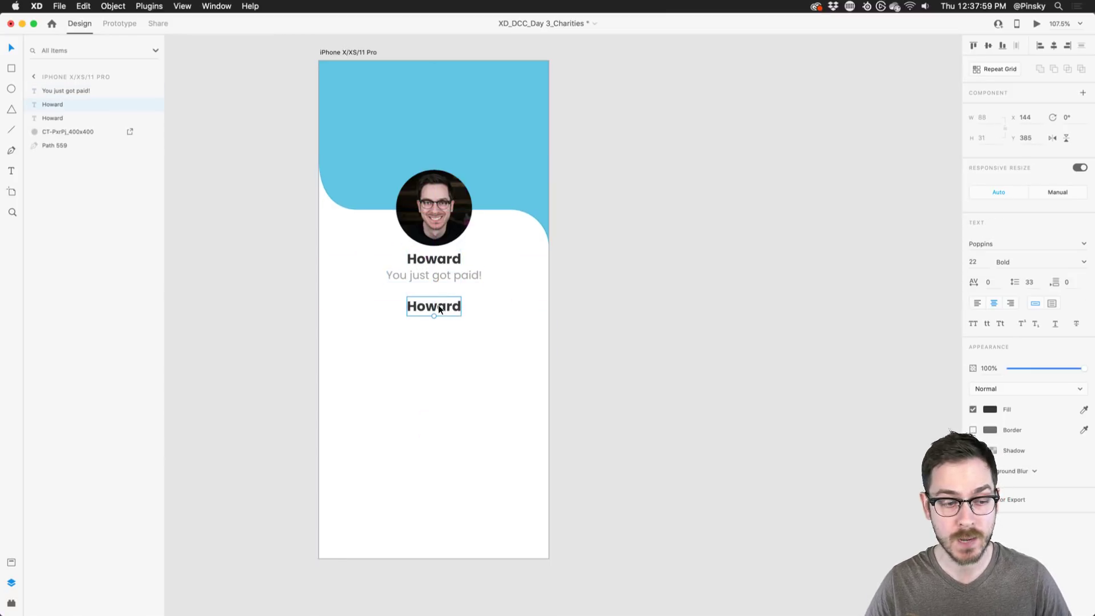
double_click(439, 309)
type("$")
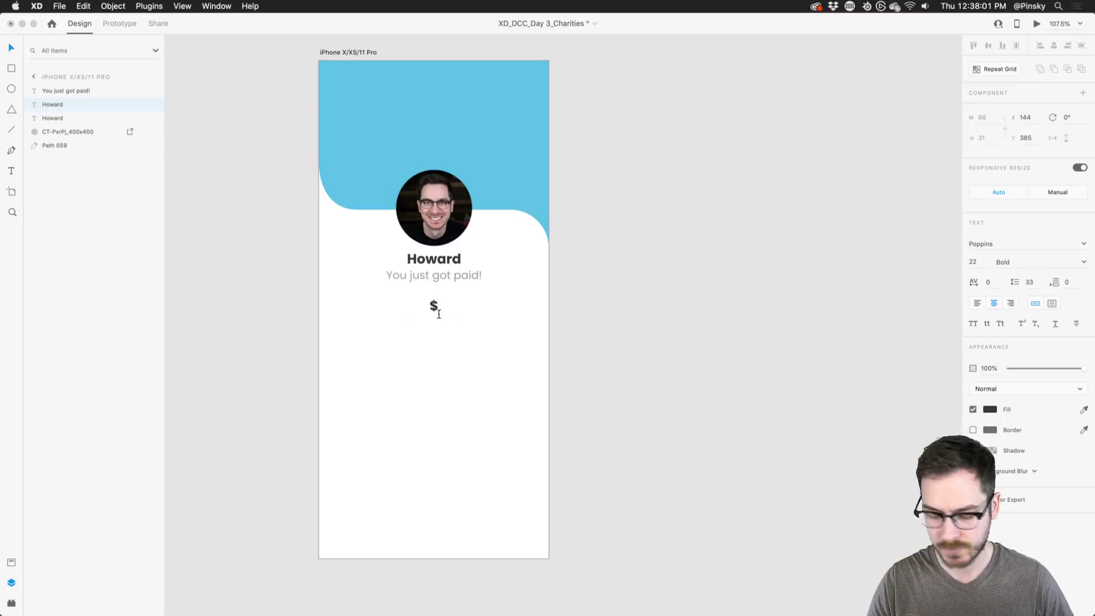
type("8,450")
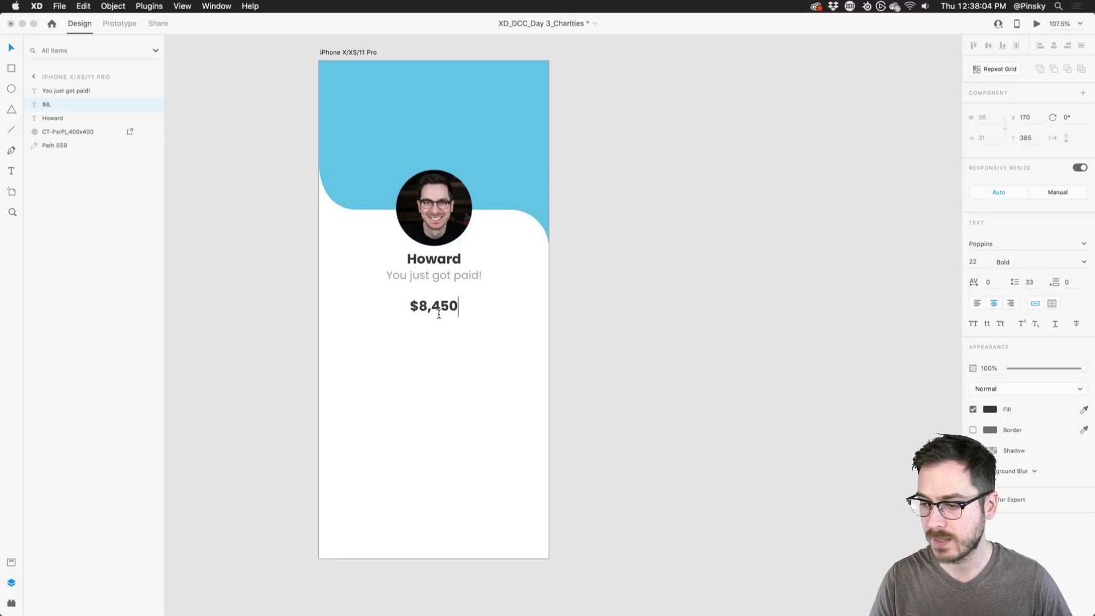
key("Escape")
Set the "$8,450" amount to Light, enlarge it to size 67 and place it at Y 360 under the payment message.
left_click_drag(435, 315, 437, 345)
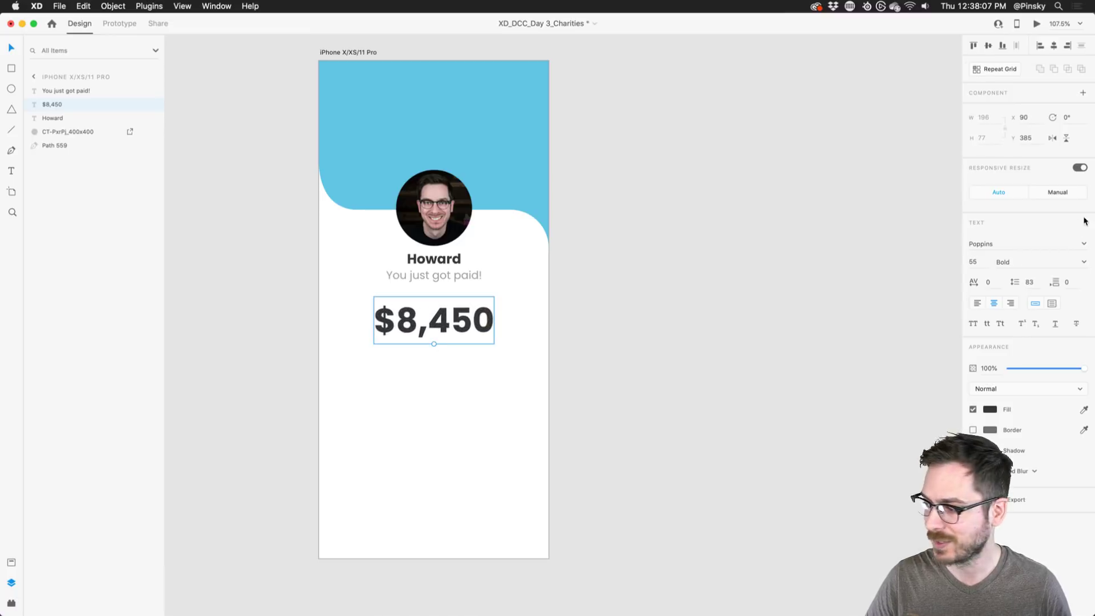
left_click(1083, 261)
scroll(1030, 325, "up", 3)
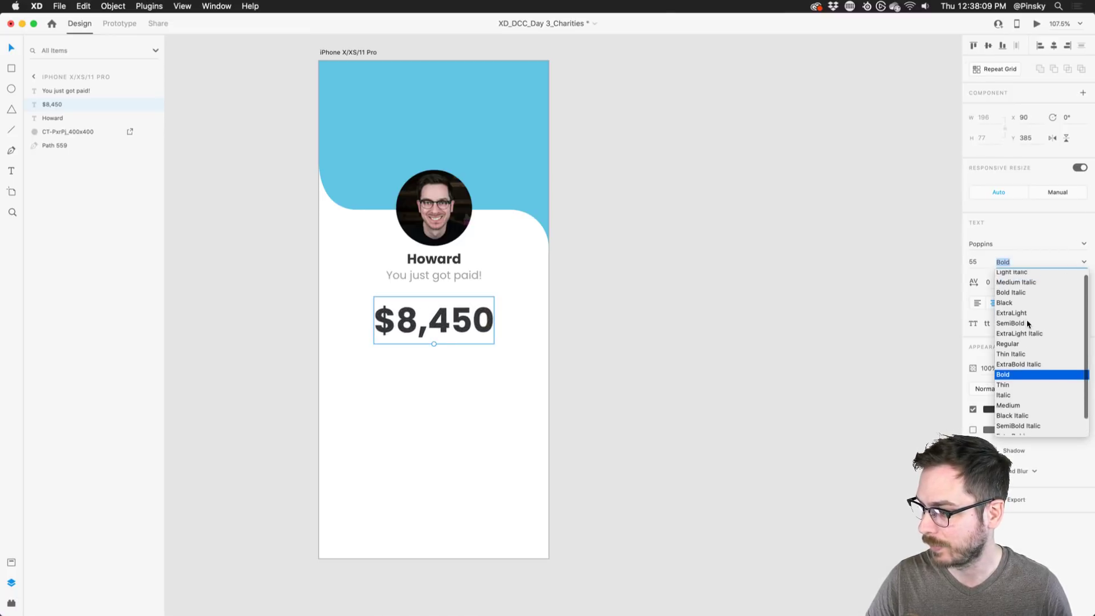
scroll(1027, 320, "down", 3)
left_click(1012, 428)
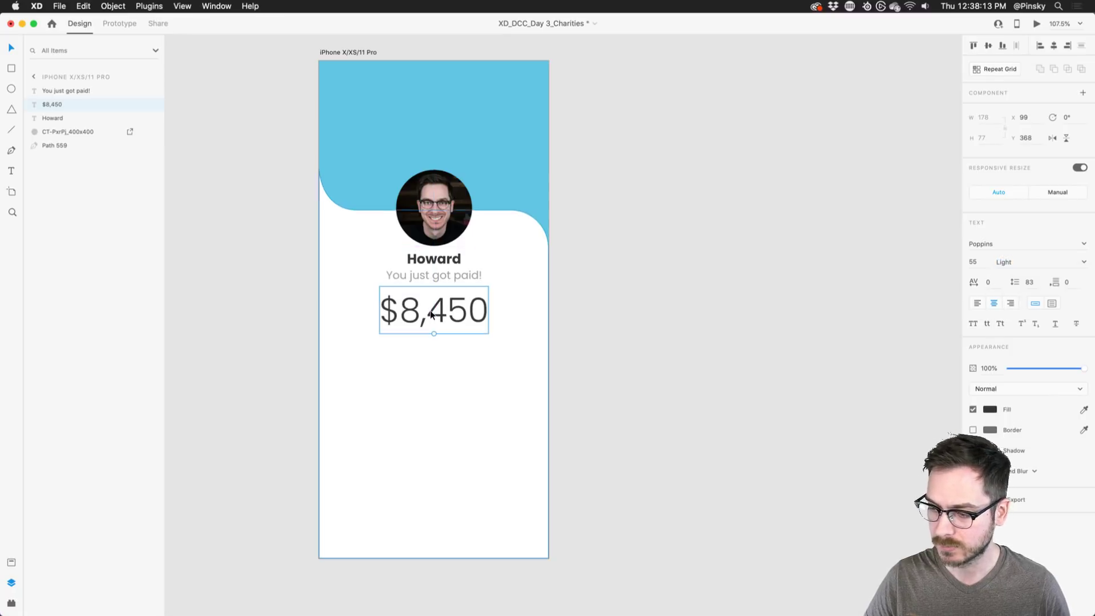
left_click_drag(433, 338, 440, 317)
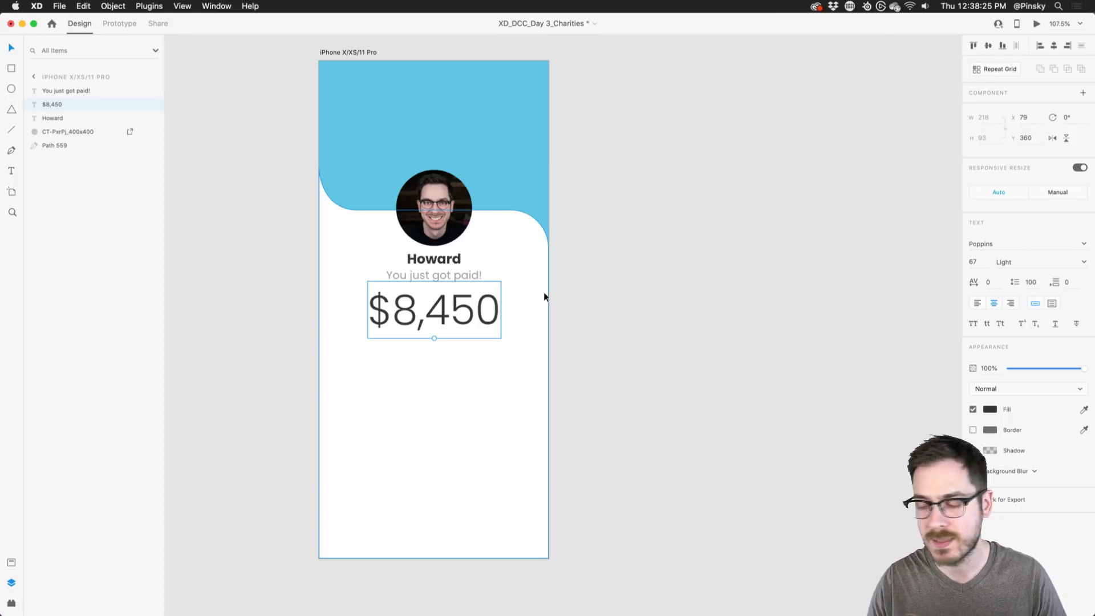
Group the portrait, name, payment message and amount, and name the group "Payment Details".
left_click(461, 276, "shift")
left_click(434, 259, "shift")
left_click(433, 208, "shift")
key("super+g")
double_click(55, 90)
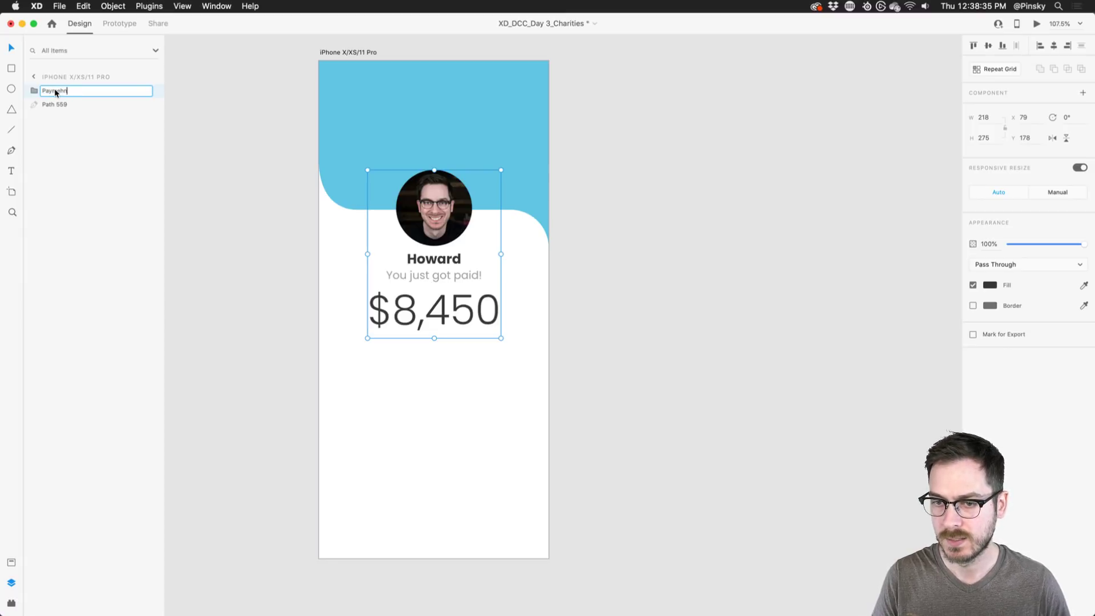
type("Payment Details")
key("Return")
left_click(581, 253)
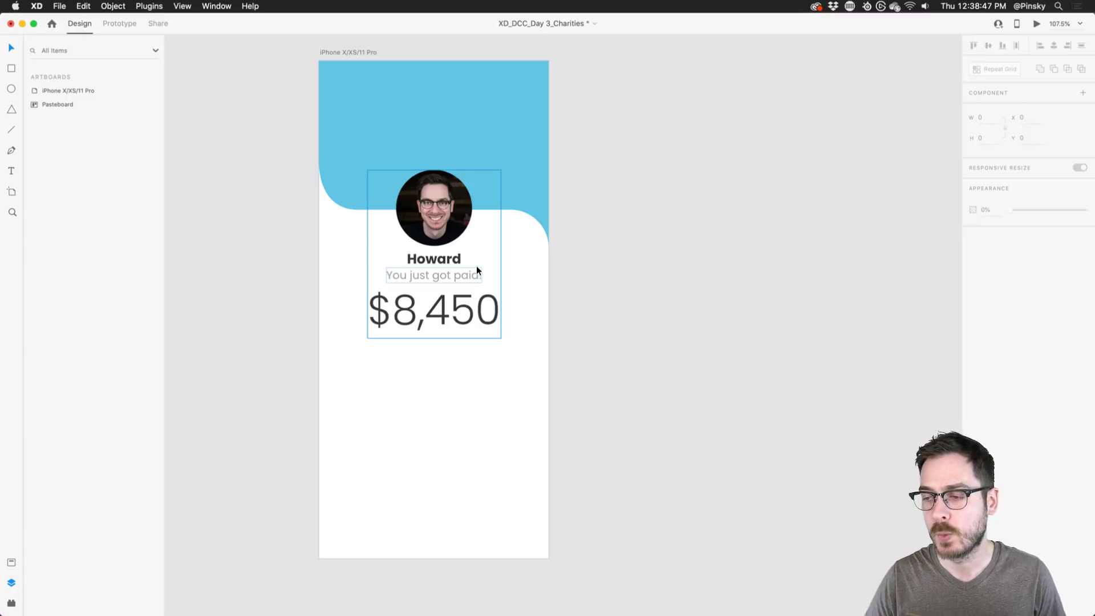
Rename the white curved path layer to "Wavy Box - White".
left_click(516, 238)
double_click(59, 105)
type("Wavy Box - White")
key("Return")
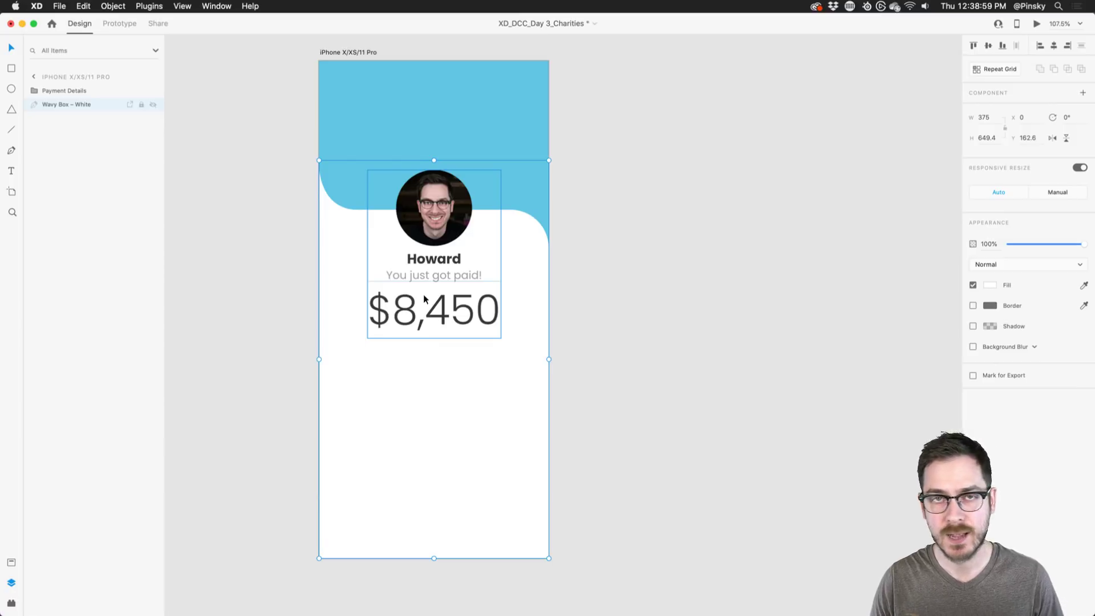
Duplicate the white wavy box straight down to Y 394.6 and fill the copy with the header's blue.
key("alt")
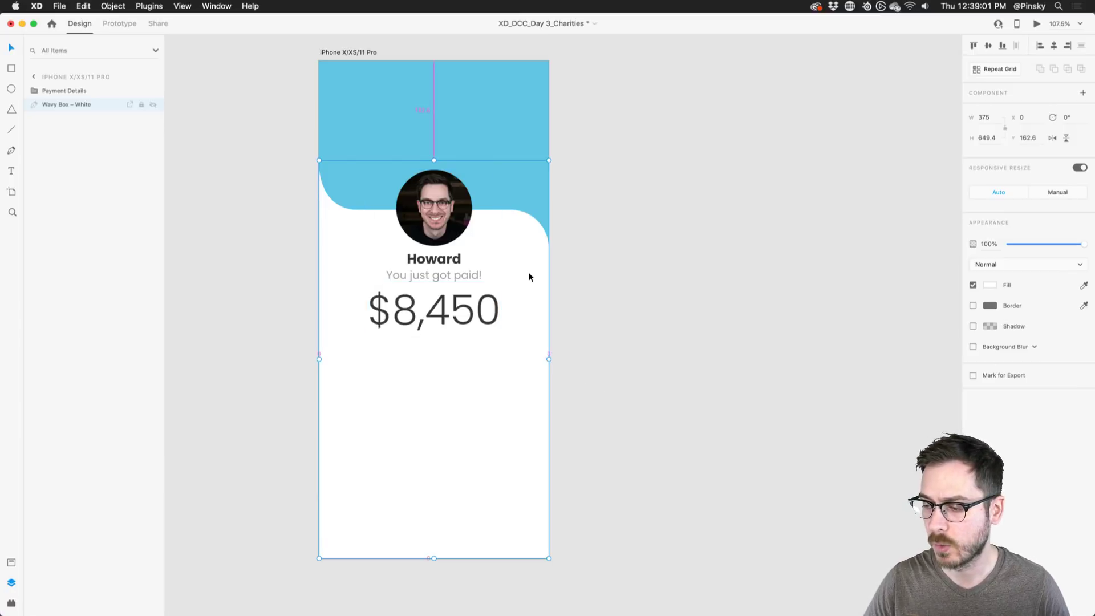
left_click_drag(531, 257, 516, 398)
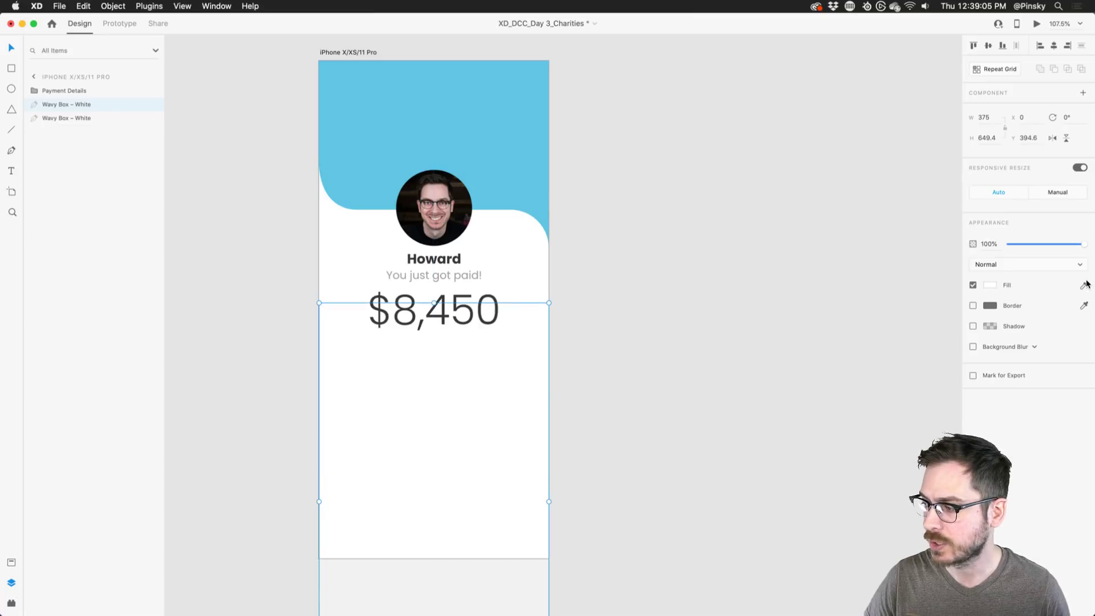
left_click(438, 102)
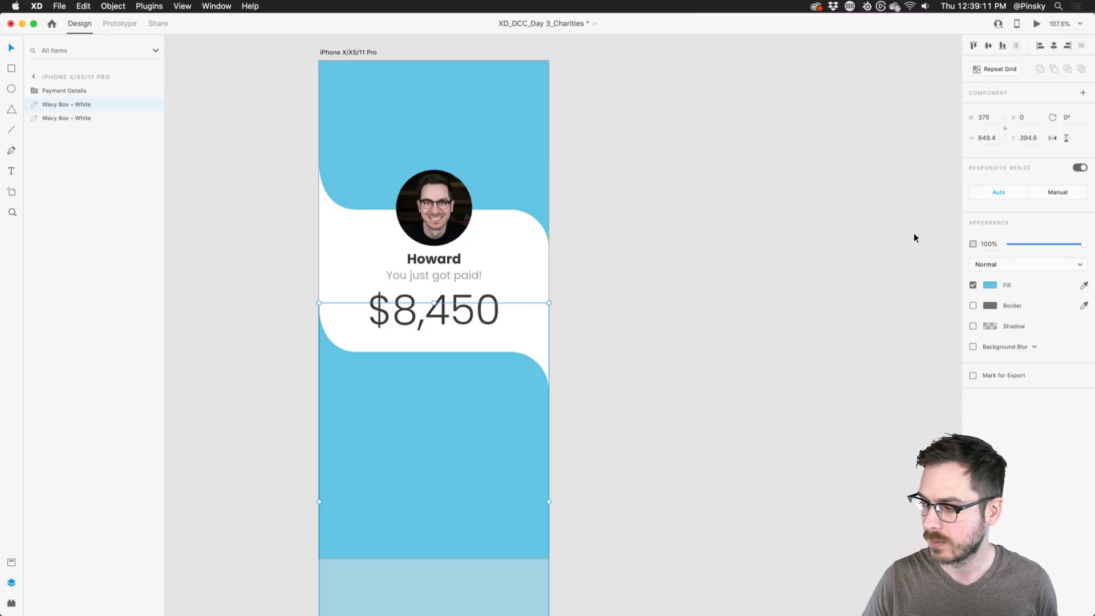
Mute the lower wavy box's blue fill to the grayish blue #9CC4D0.
left_click(987, 285)
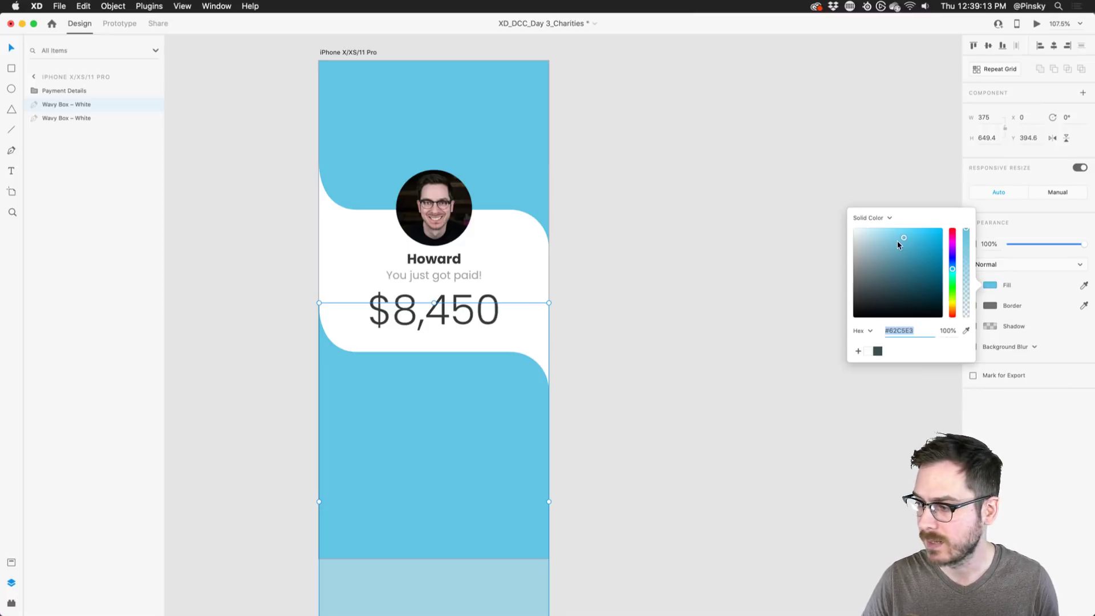
mouse_move(900, 236)
left_mouse_down()
mouse_move(879, 235)
mouse_move(887, 244)
mouse_move(878, 246)
left_mouse_up()
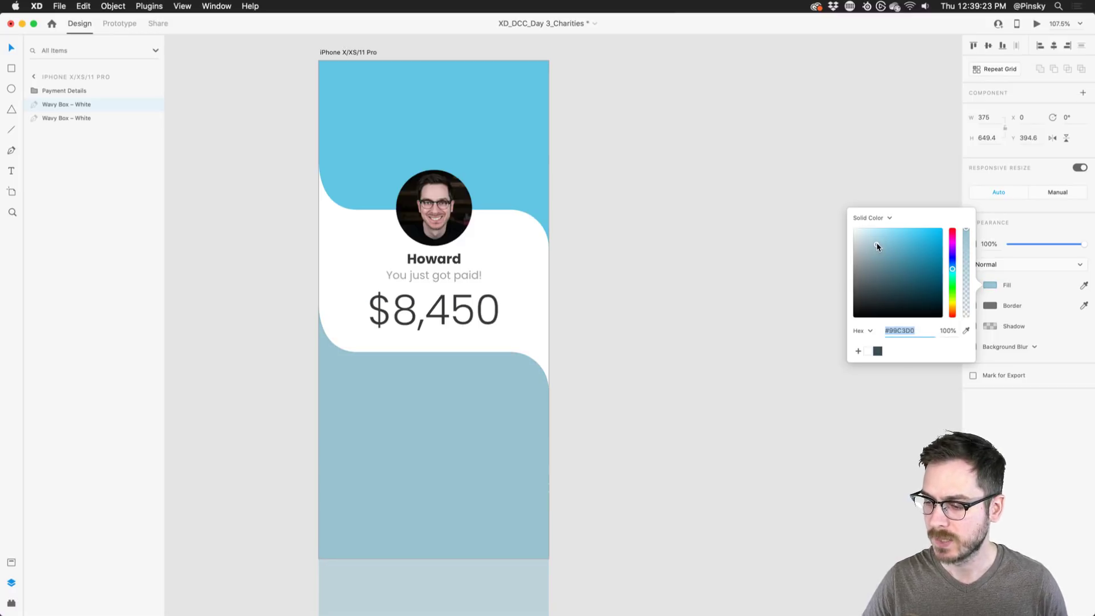
left_click_drag(878, 246, 876, 246)
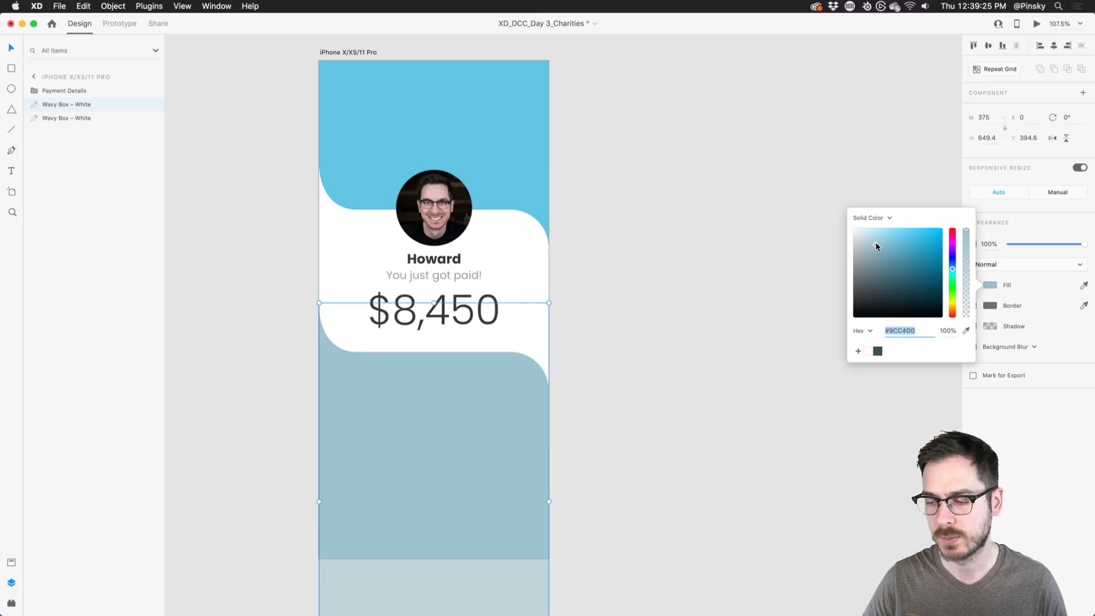
left_click(1051, 418)
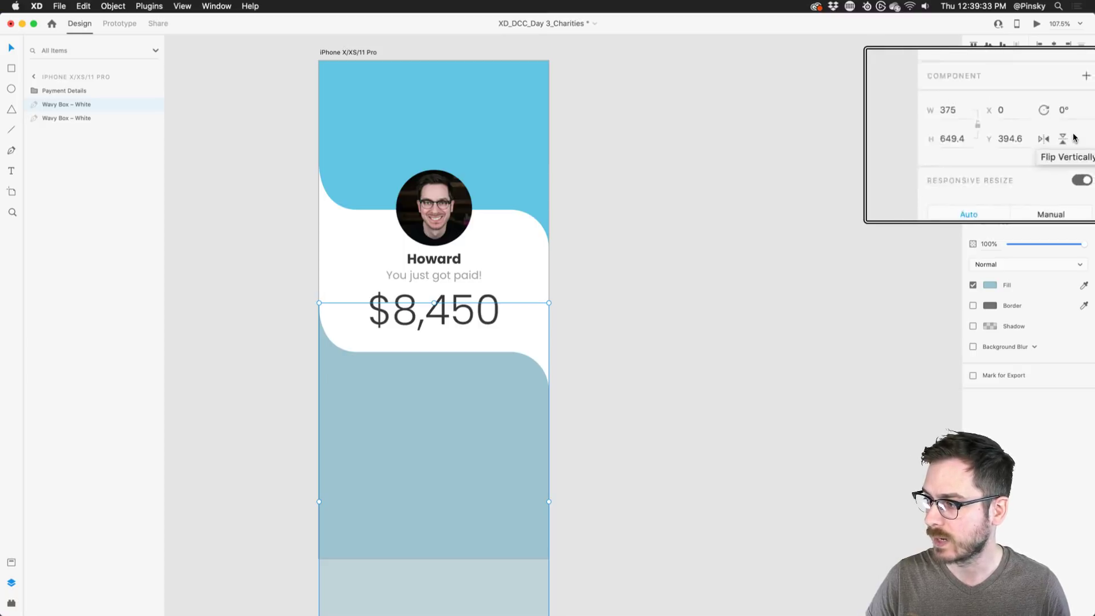
Flip the lower wavy box horizontally and raise it to Y 379.6, just below the amount.
left_click(1052, 138)
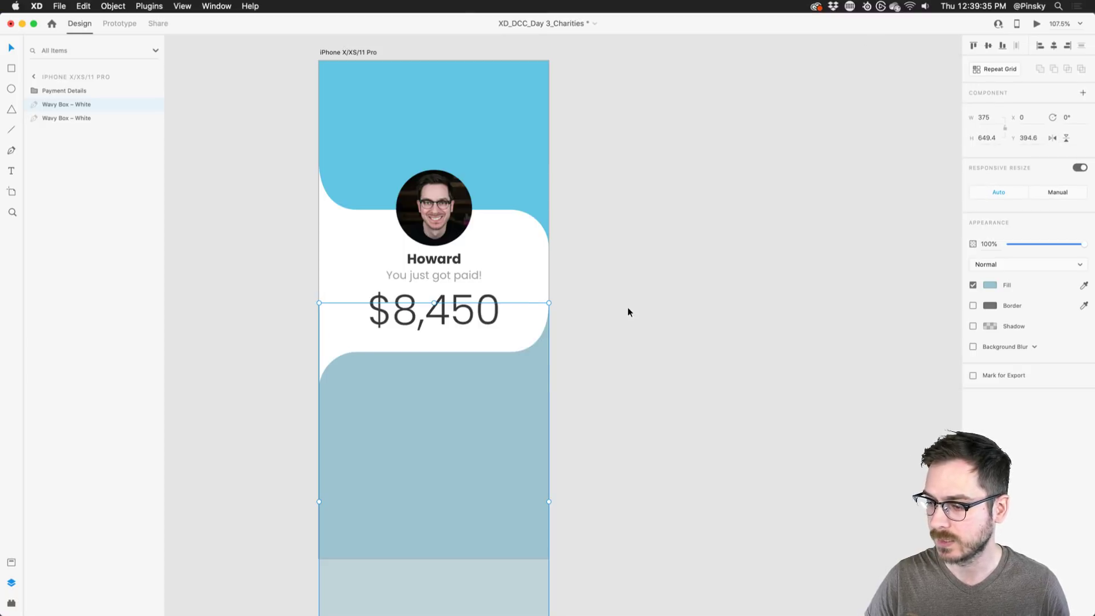
mouse_move(512, 382)
left_mouse_down()
mouse_move(509, 403)
mouse_move(509, 377)
left_mouse_up()
left_click(1053, 137)
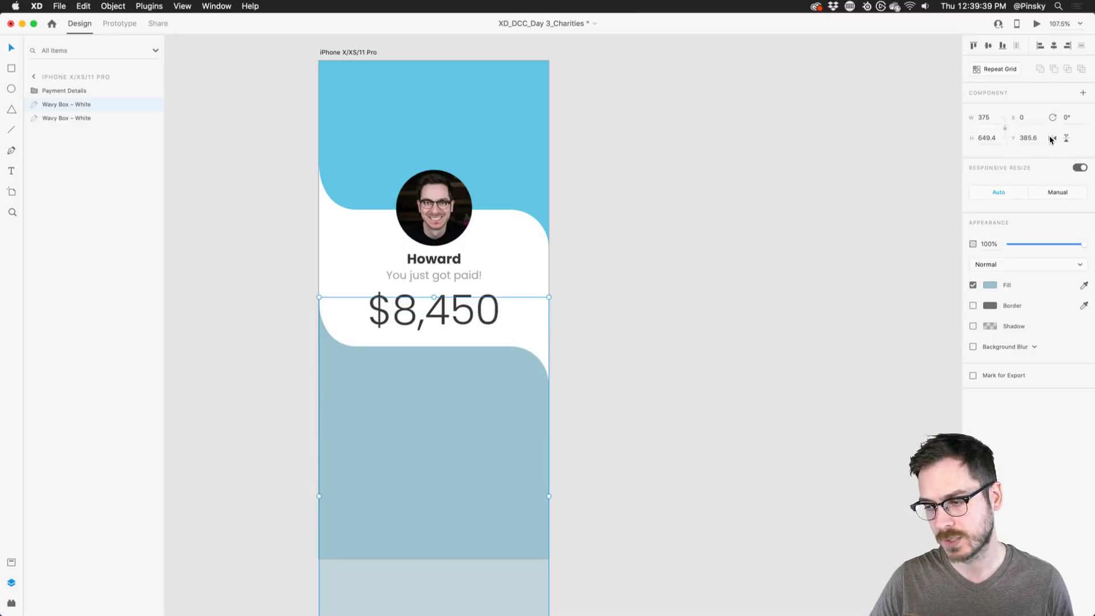
left_click(1052, 138)
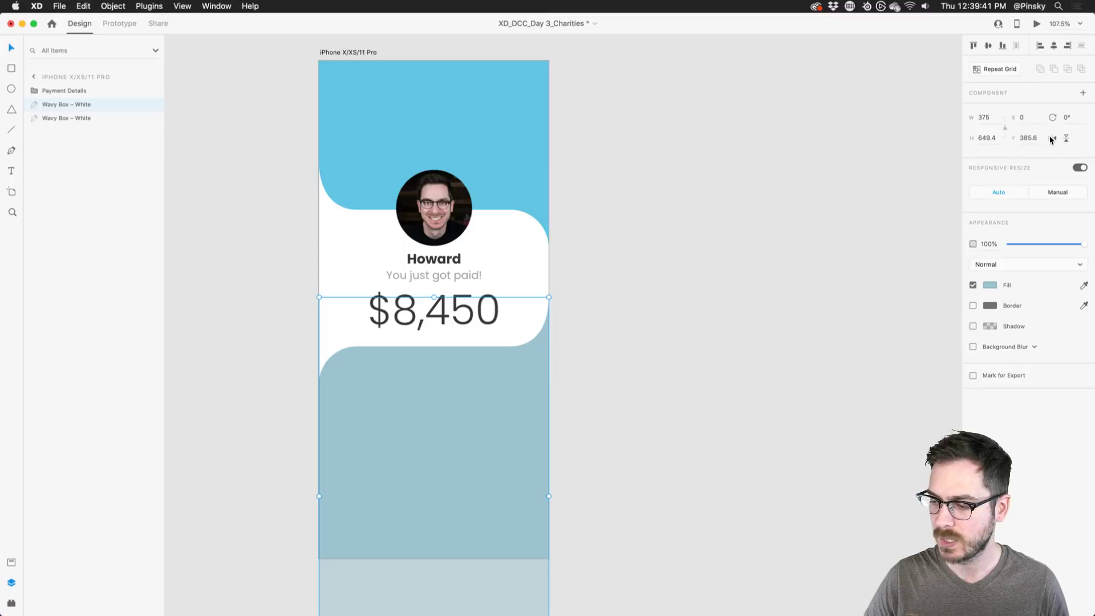
left_click(1053, 137)
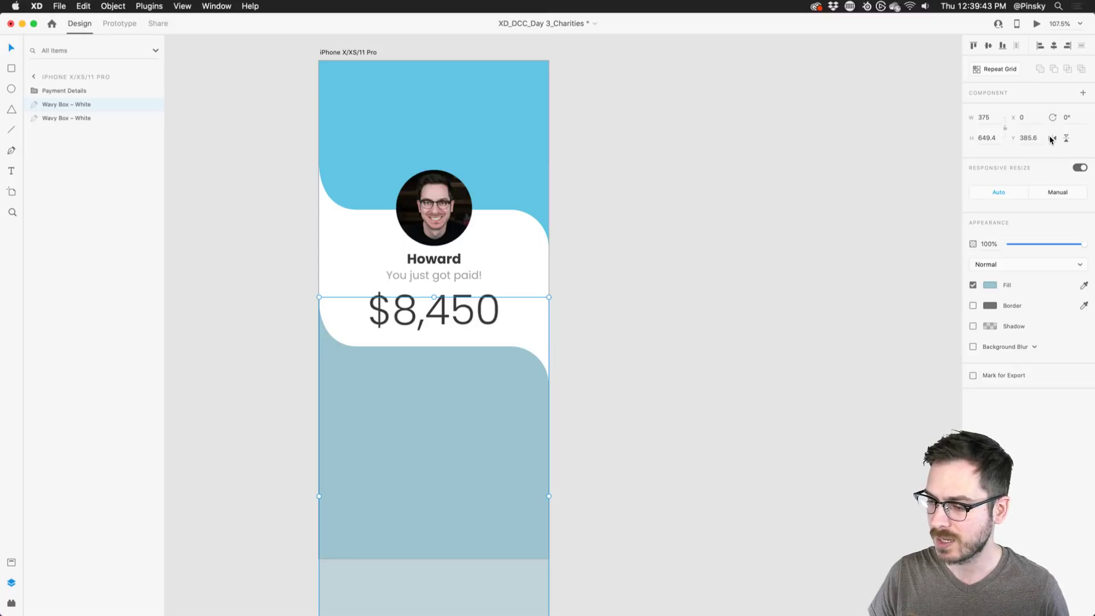
left_click(1052, 138)
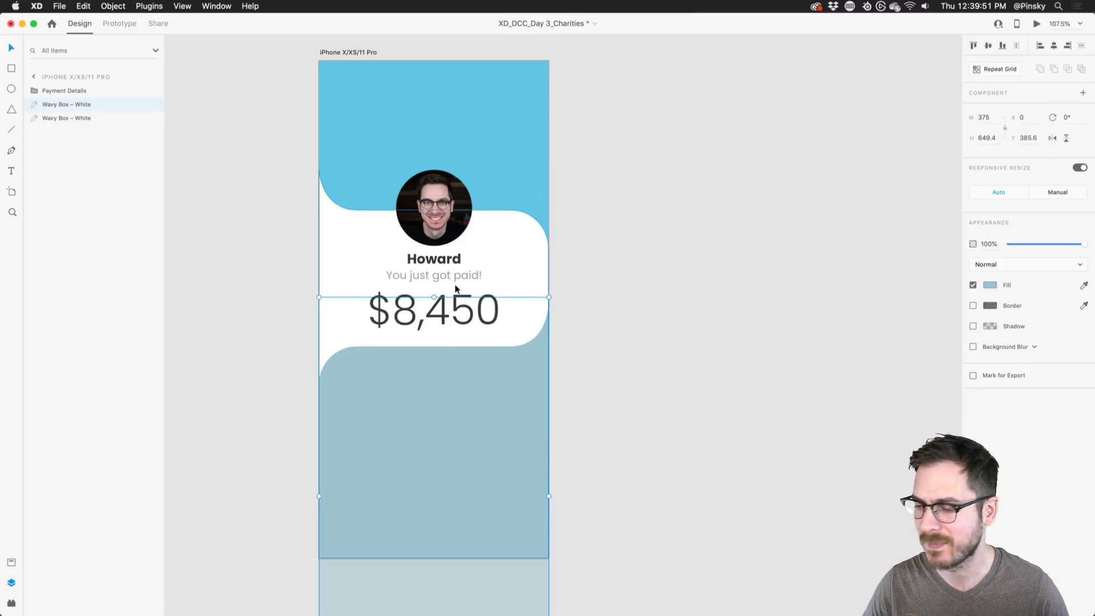
left_click_drag(465, 367, 491, 390)
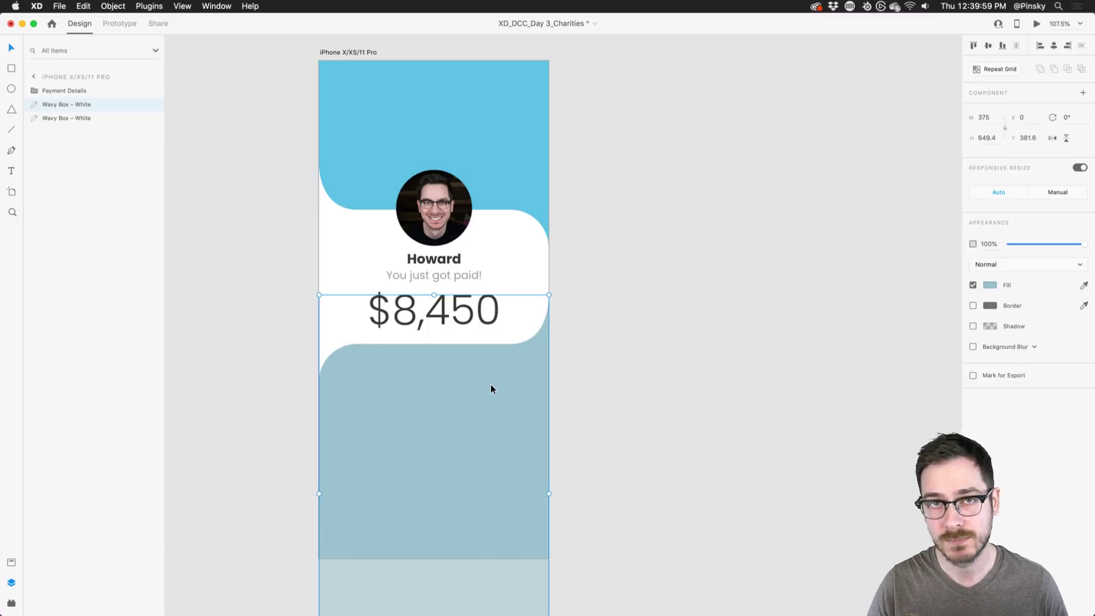
left_click_drag(505, 383, 506, 382)
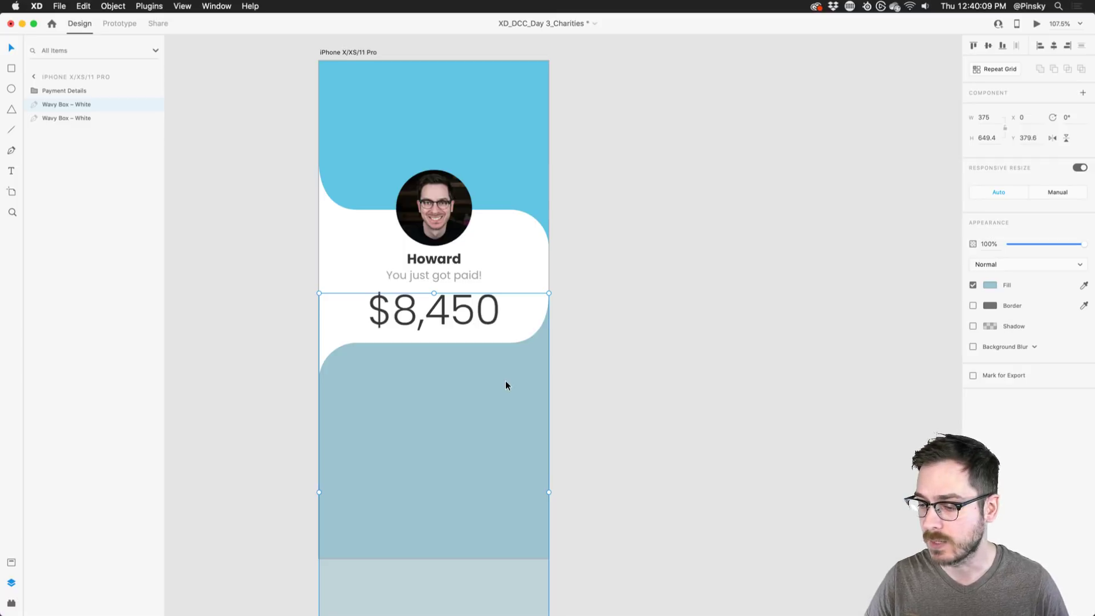
Draw a short horizontal line about 23 wide near the lower wavy box's top edge at Y 474.5, colored white (ffffff).
scroll(505, 381, "up", 5)
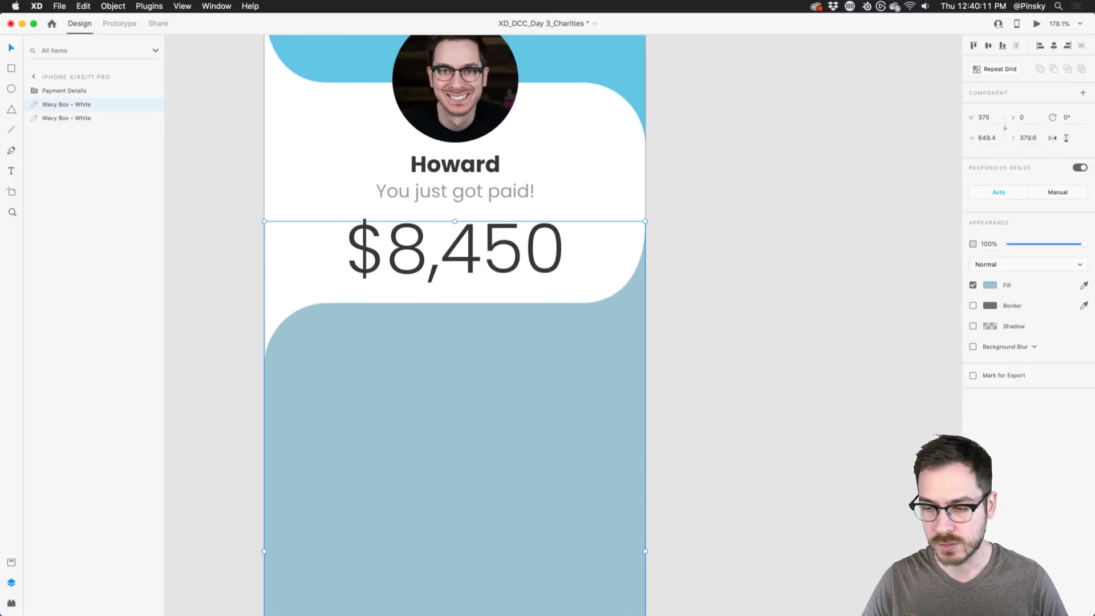
left_click(10, 131)
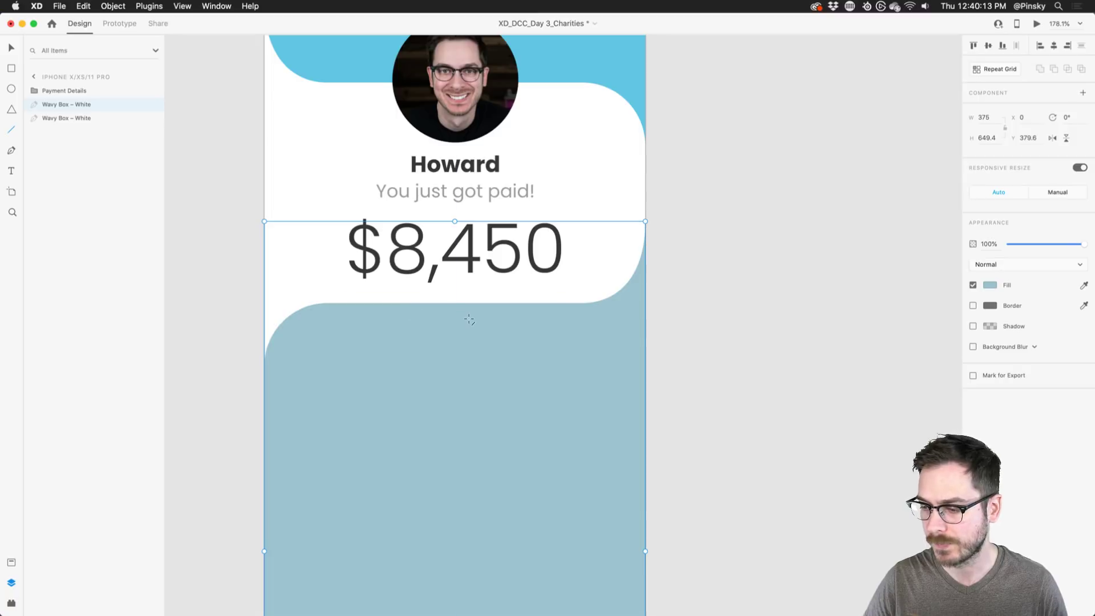
left_click_drag(437, 318, 460, 318)
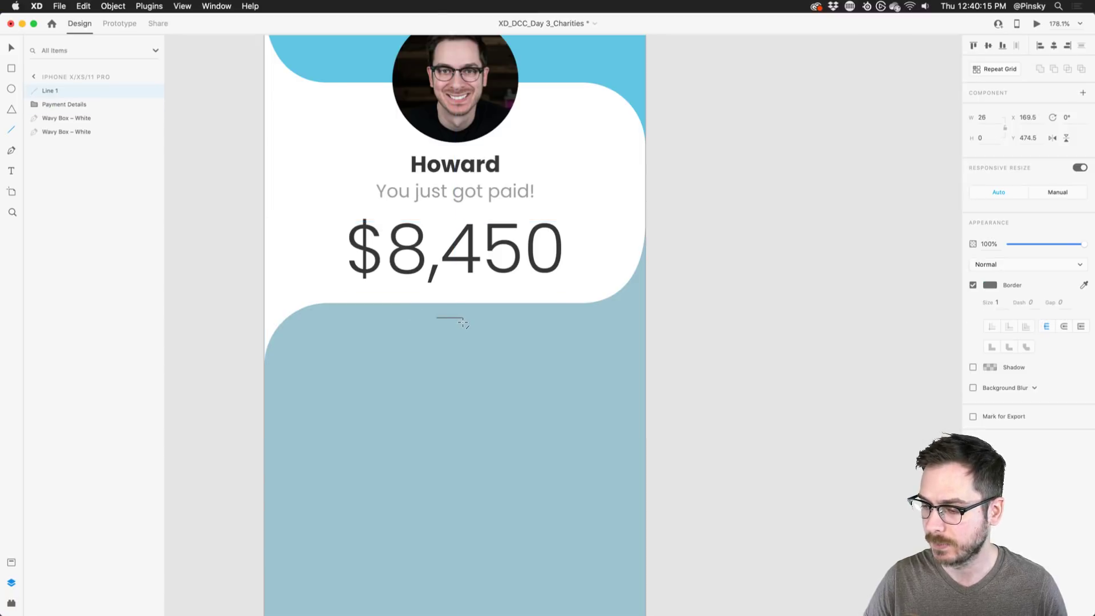
left_click(991, 285)
type("ffffff")
key("Return")
key("Escape")
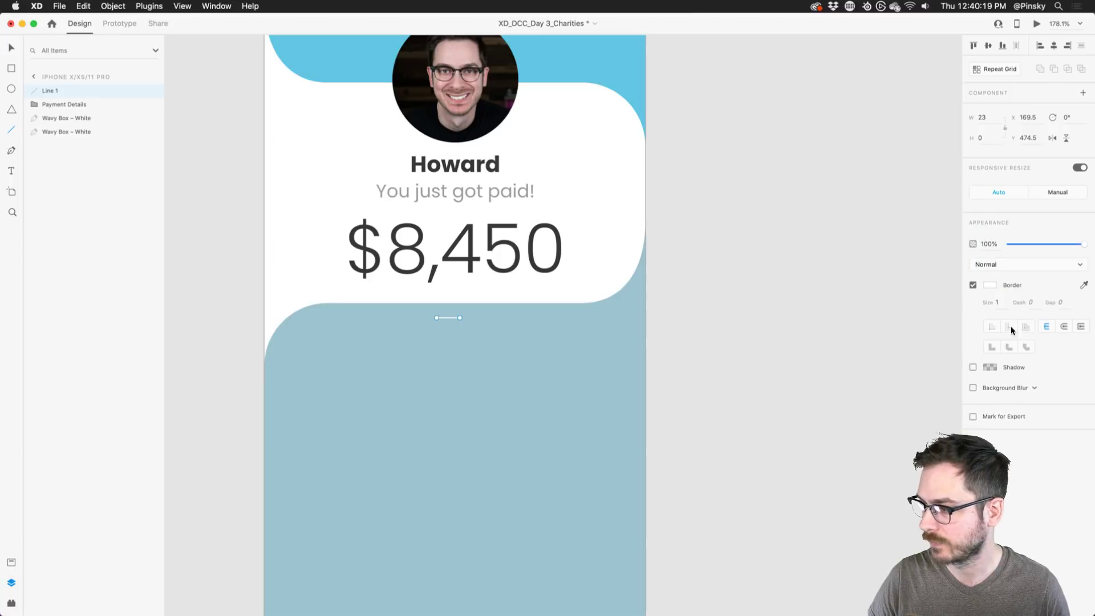
Give the short white line a border size of 4 with round caps and center it horizontally at X 176.5.
left_click(1005, 307)
type("4")
key("Return")
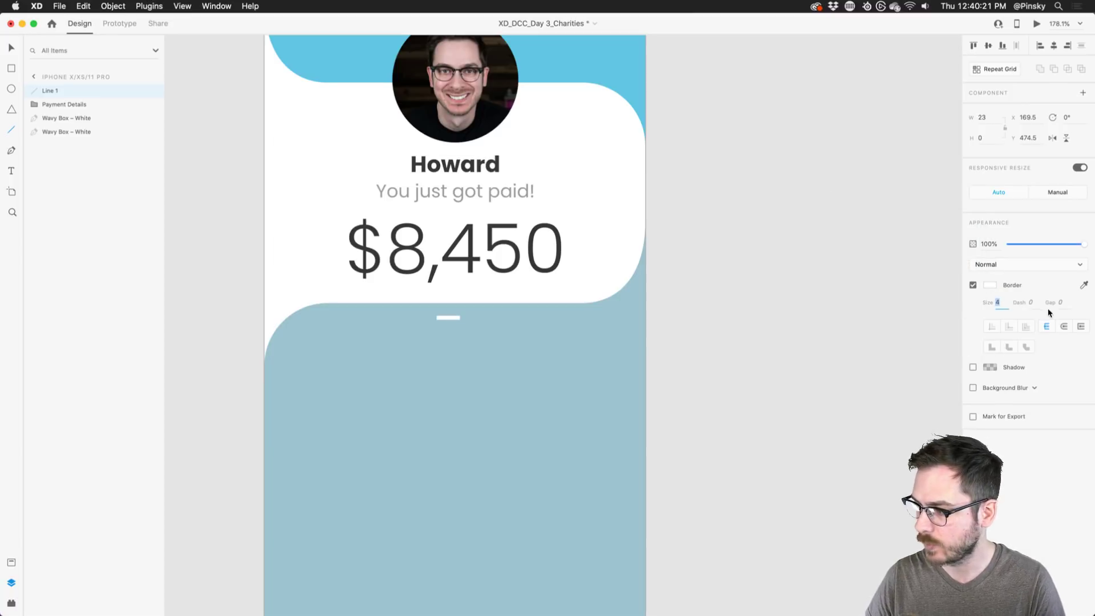
left_click(1066, 326)
left_click(12, 48)
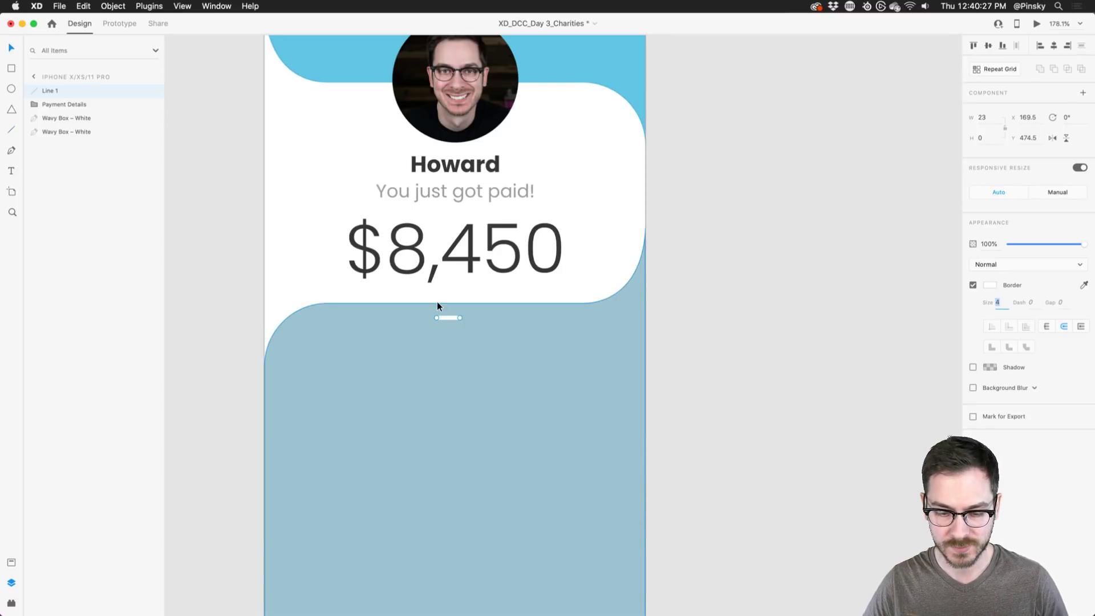
left_click_drag(450, 316, 457, 316)
Flip the lower wavy box horizontally again so its curve runs the same way as the upper one.
left_click(570, 346)
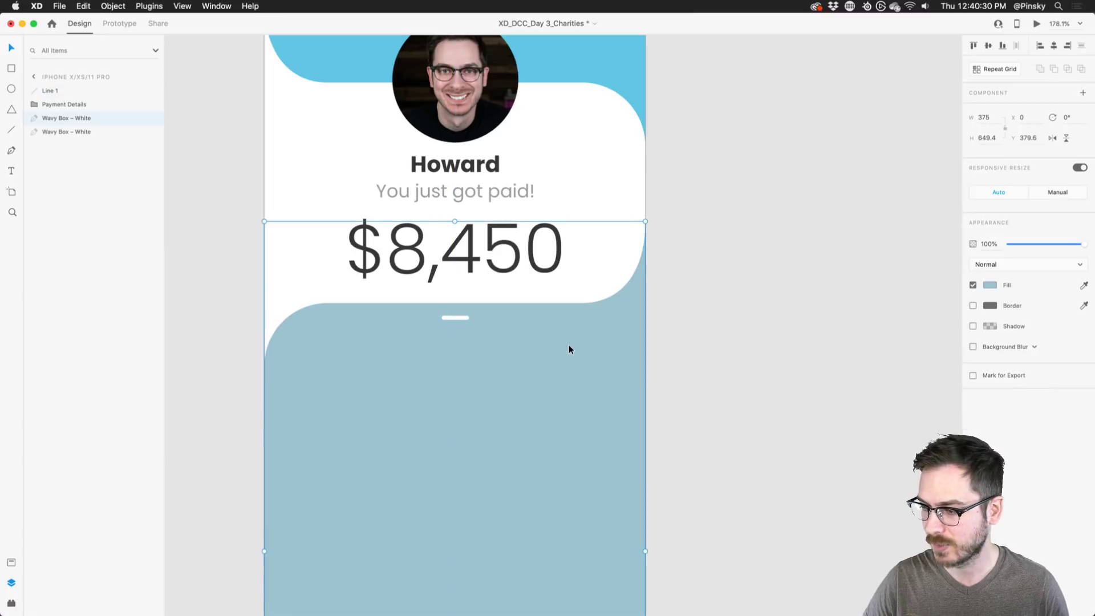
left_click(1053, 138)
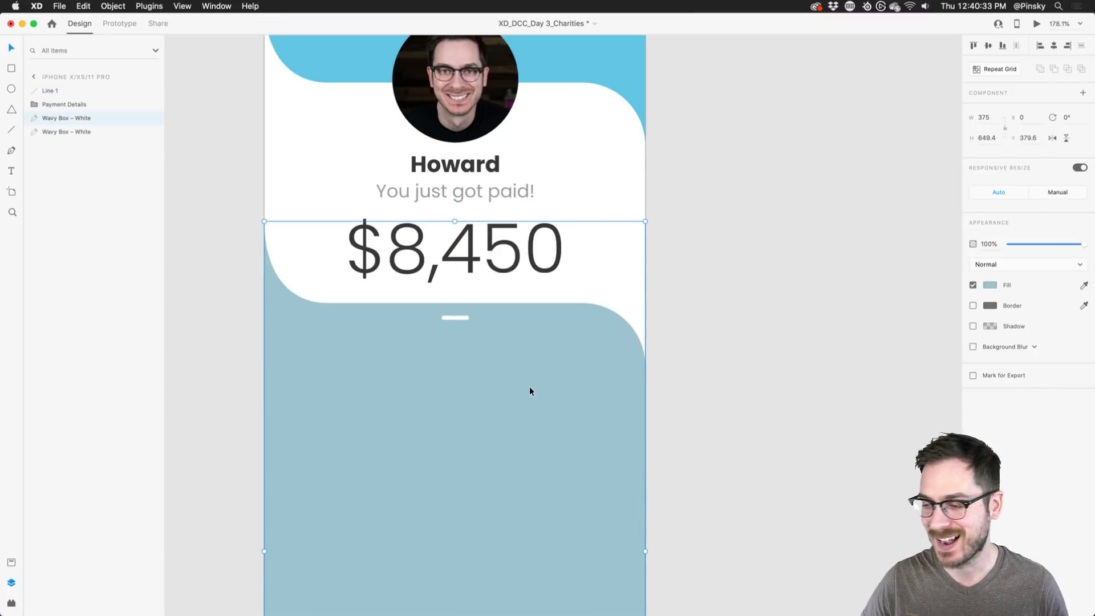
scroll(530, 388, "up", 1)
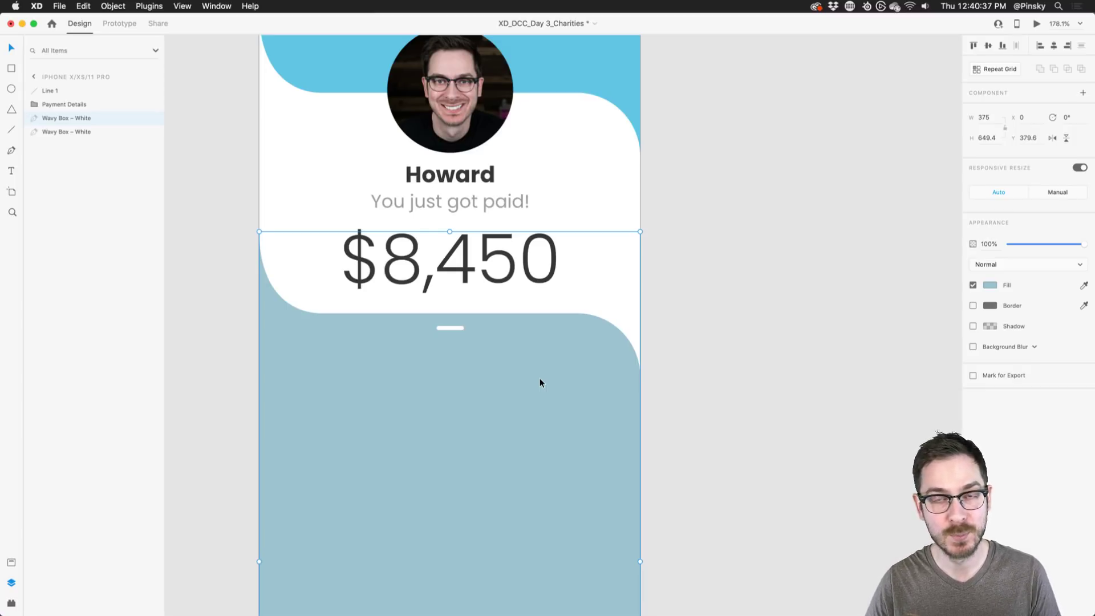
Lower the opacity of the short white line to 40%.
left_click(449, 328)
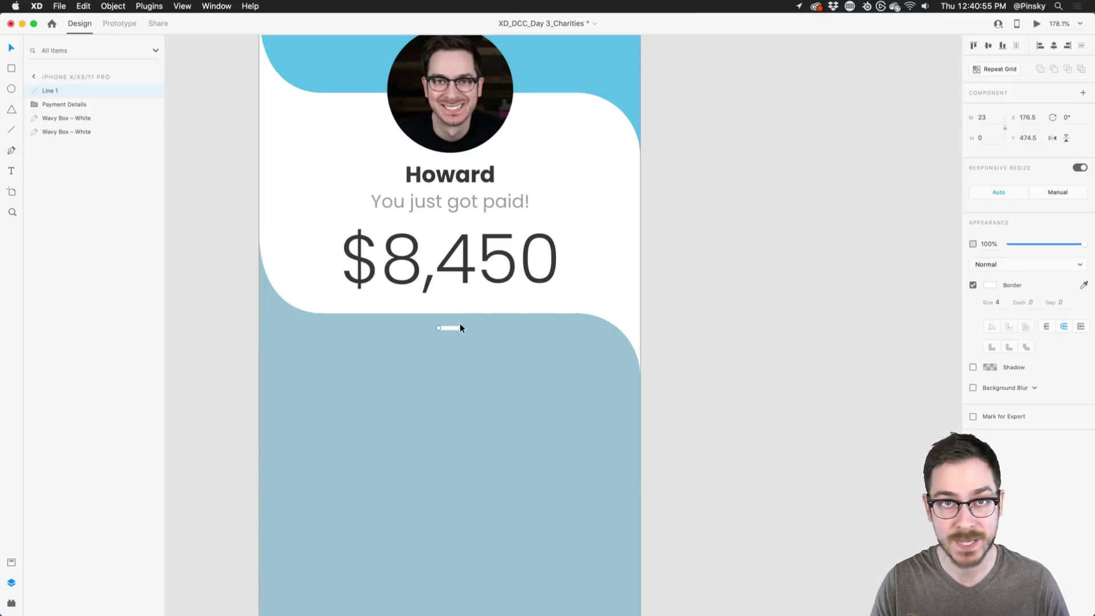
left_click(677, 362)
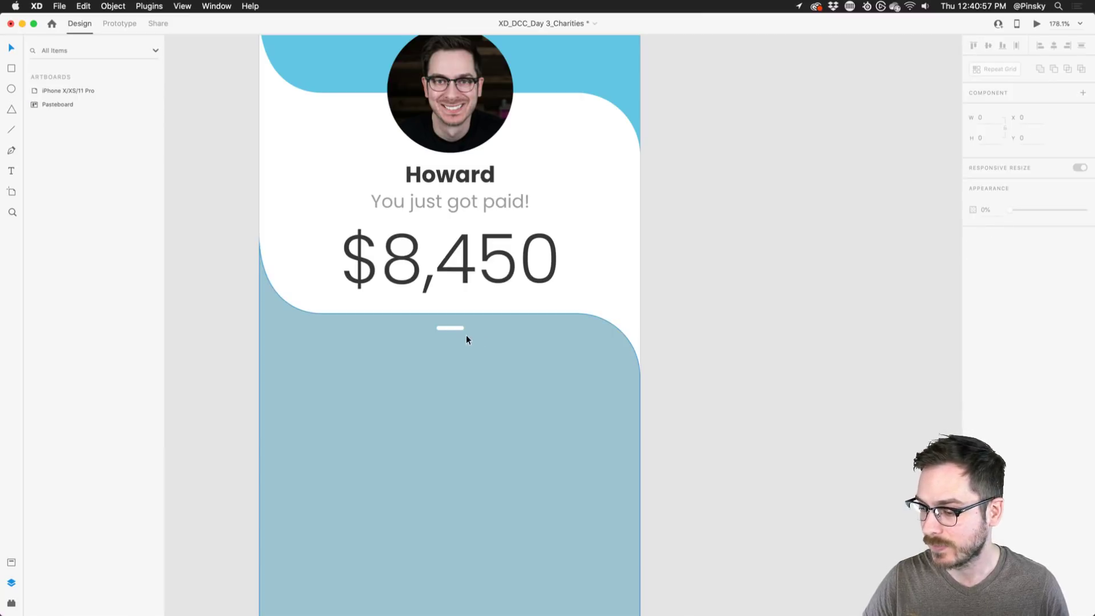
left_click(450, 328)
left_click(450, 327)
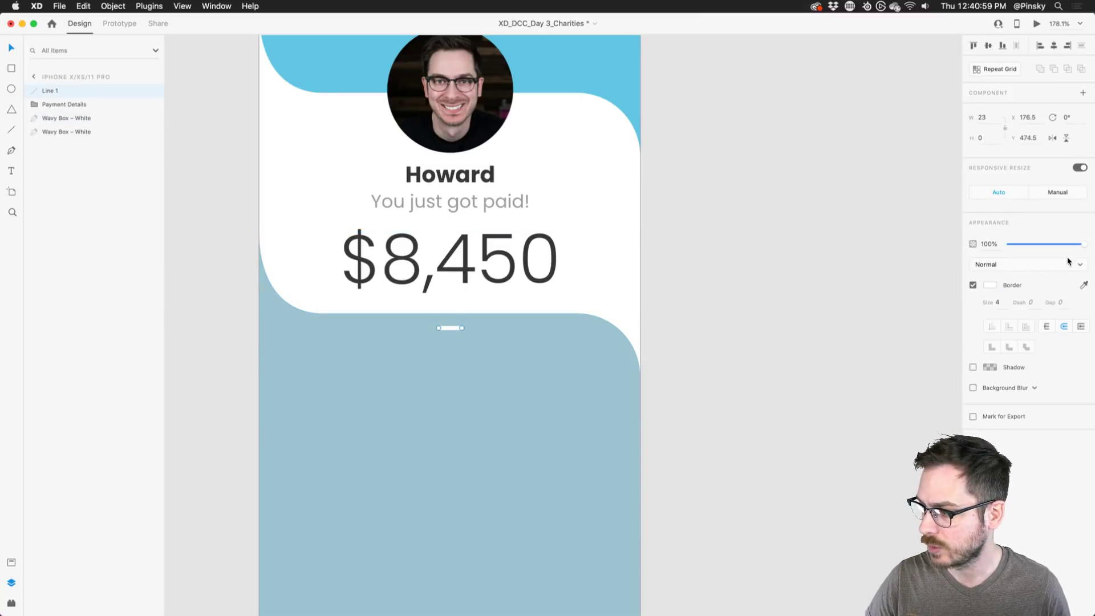
left_click_drag(1074, 246, 1040, 246)
Add the text "Donate to charity!" centered below the short white line at Y 485.
scroll(744, 349, "down", 3)
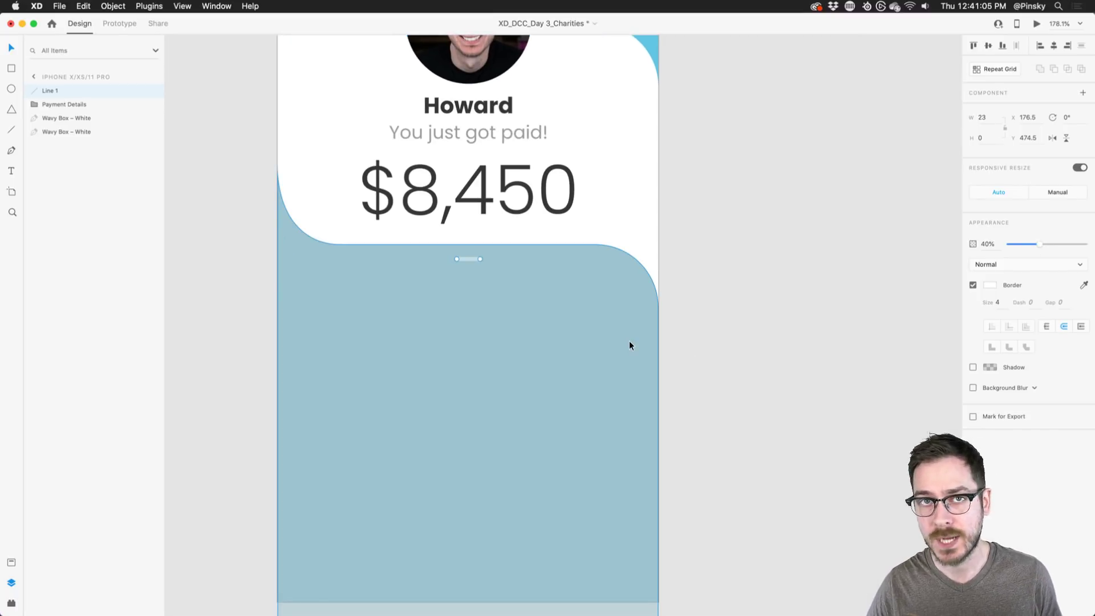
key("t")
left_click(468, 308)
type("Donate to charity!")
key("Escape")
left_click_drag(469, 326, 491, 290)
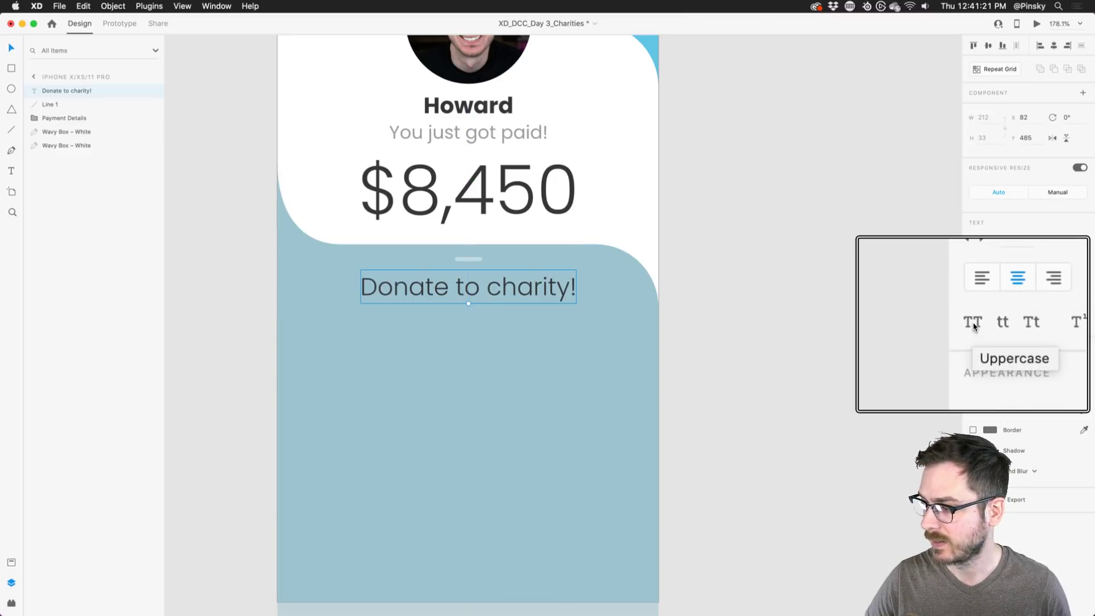
Style the "Donate to charity!" text as uppercase, white (#FFFFFF), Bold and size 19, placed at Y 496.
left_click(973, 324)
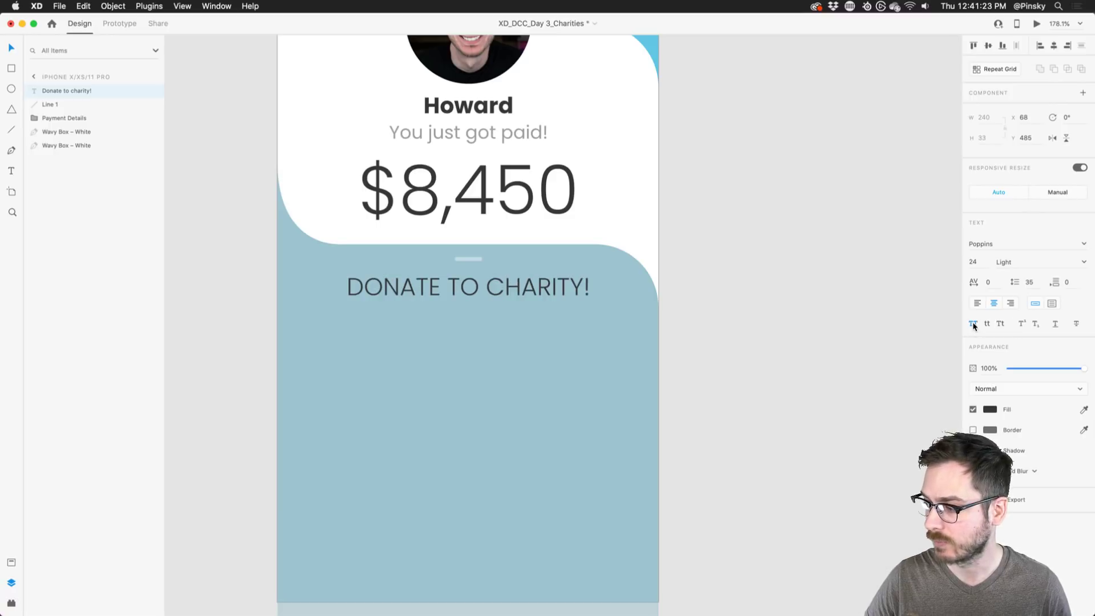
left_click(992, 410)
type("ffffff")
key("Return")
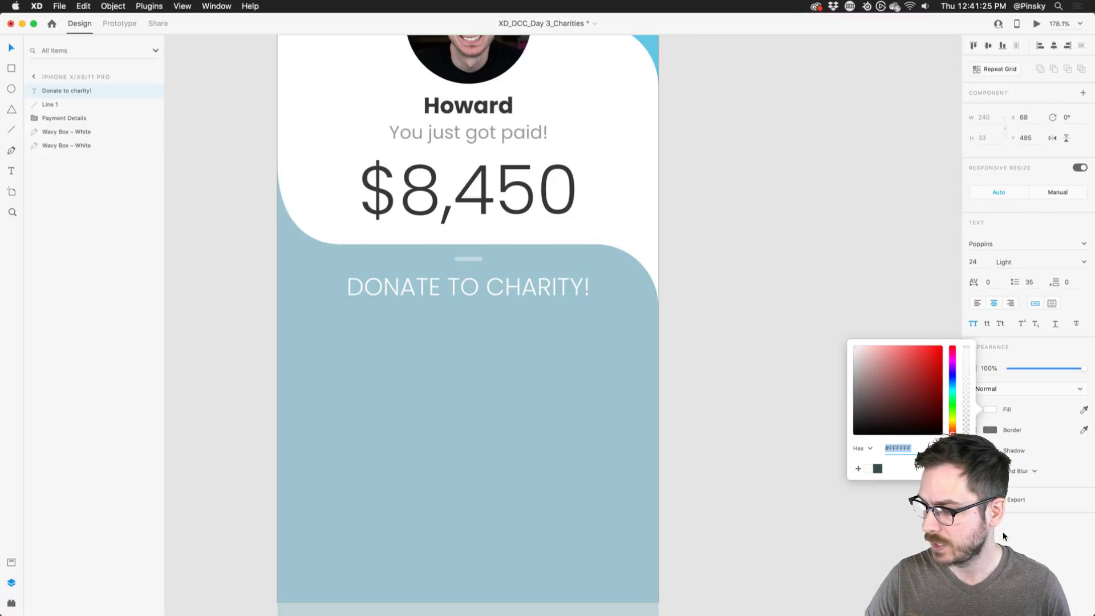
key("Escape")
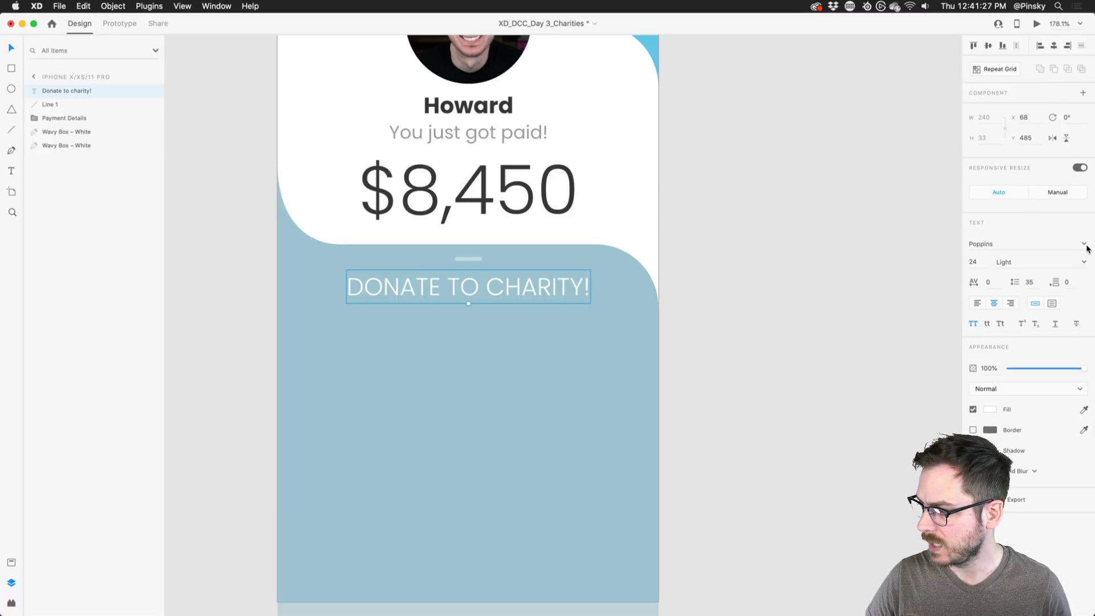
left_click(1084, 262)
left_click(1008, 356)
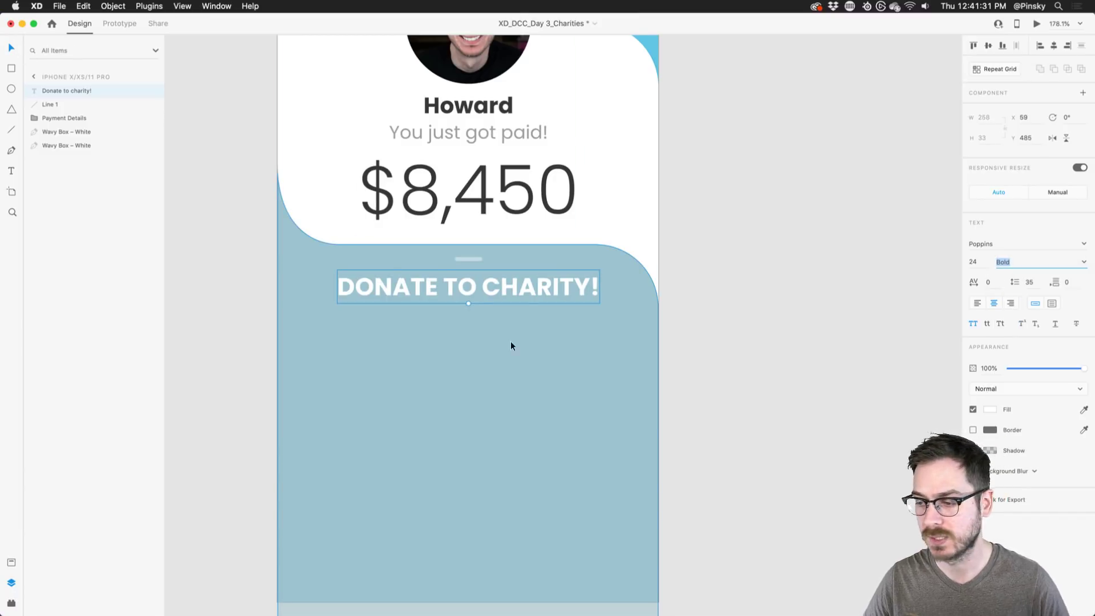
left_click_drag(469, 305, 502, 296)
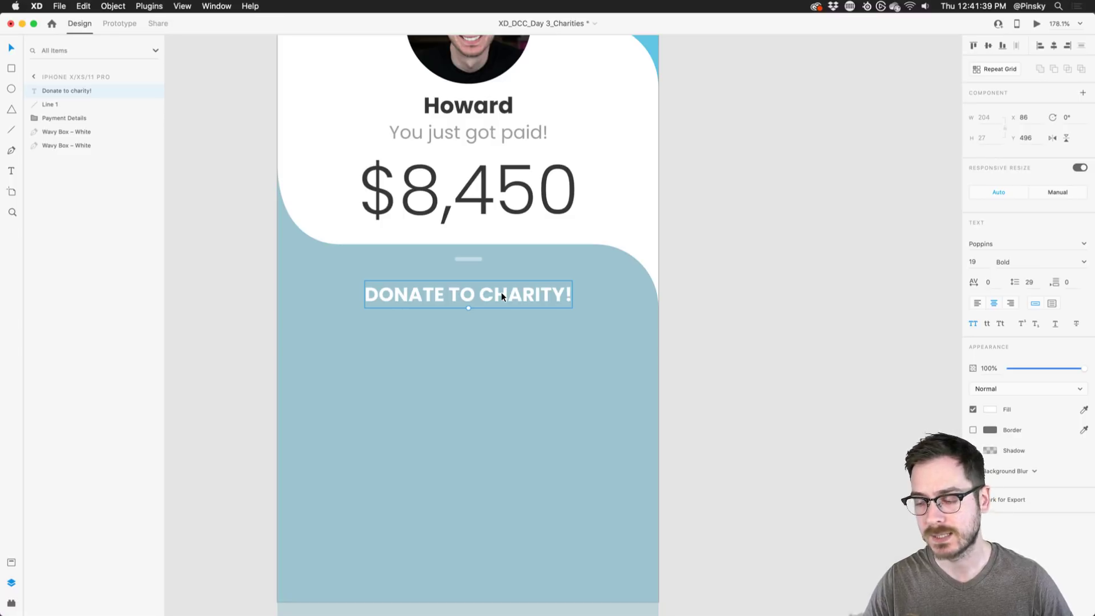
Duplicate the donate heading just below itself and change the copy's text to "Choose a percentage to donate.".
left_click_drag(502, 296, 502, 334)
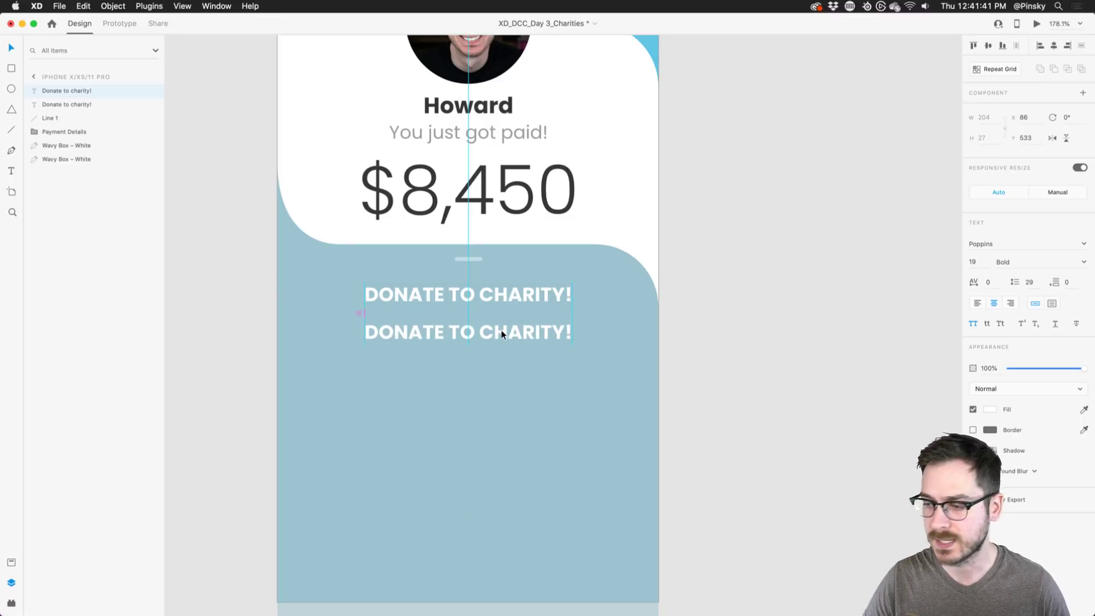
double_click(502, 339)
type("Choose a perc")
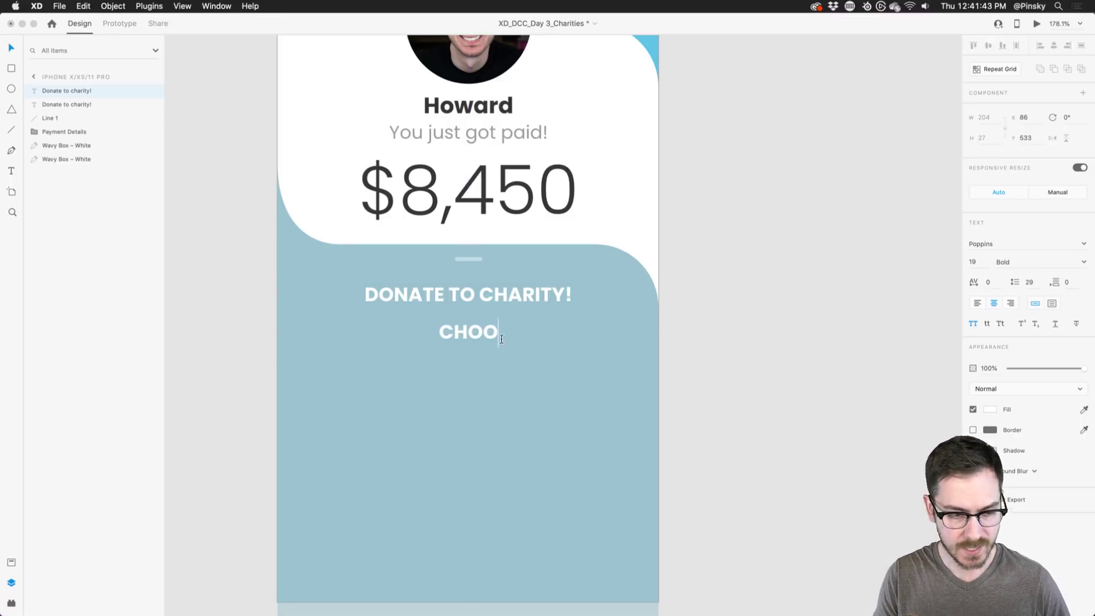
type("e")
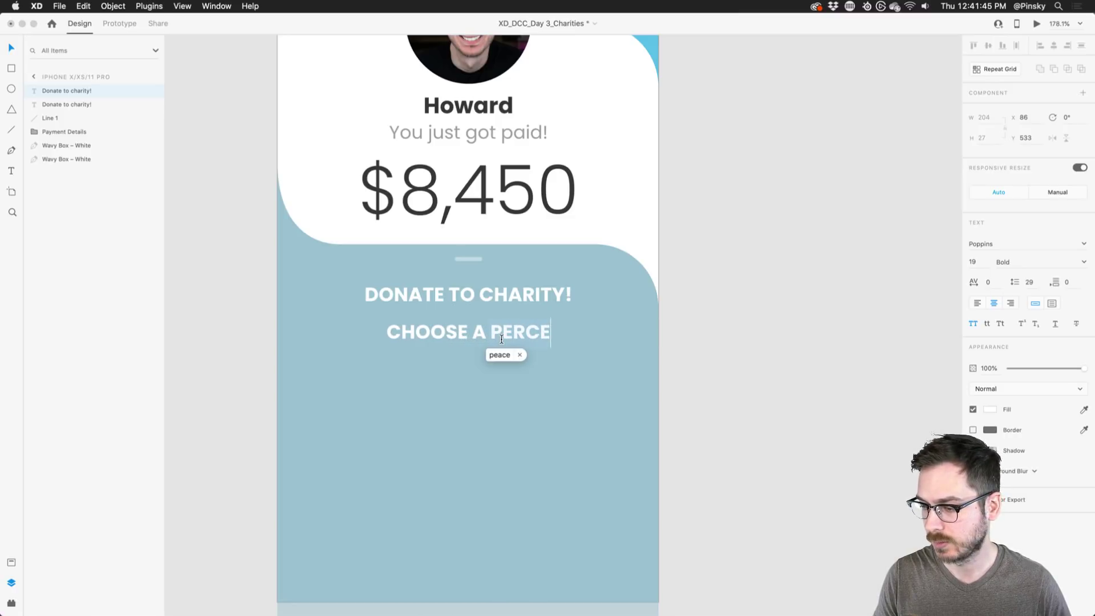
type("nm")
key("BackSpace")
type("tage to")
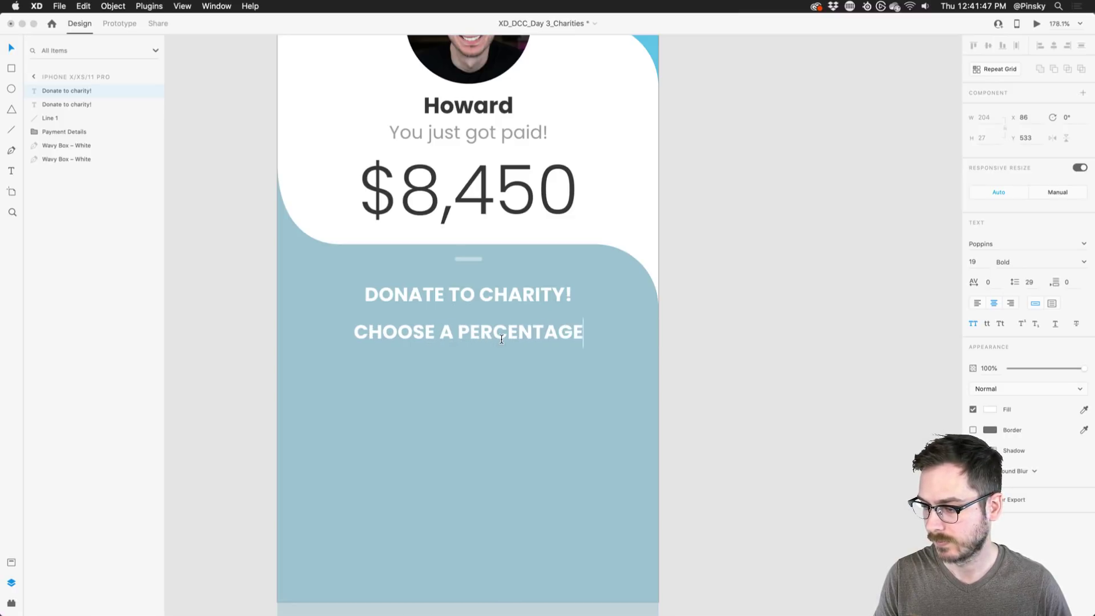
type(" donate.")
key("Escape")
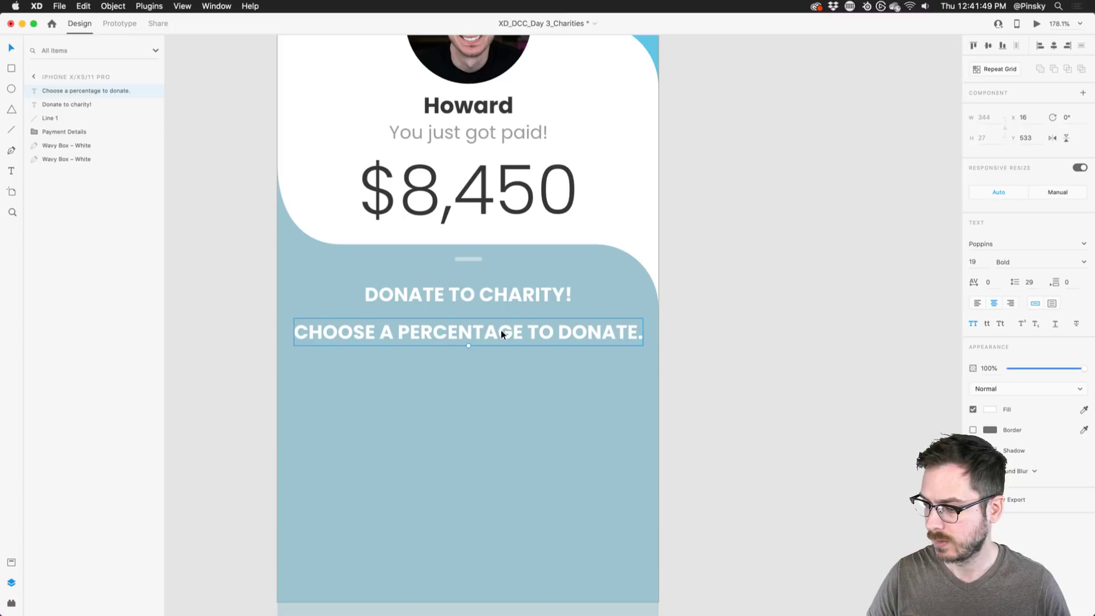
Turn off uppercase for the percentage subtitle and make it Regular, size 15, at Y 523 with 50% opacity.
left_click(974, 323)
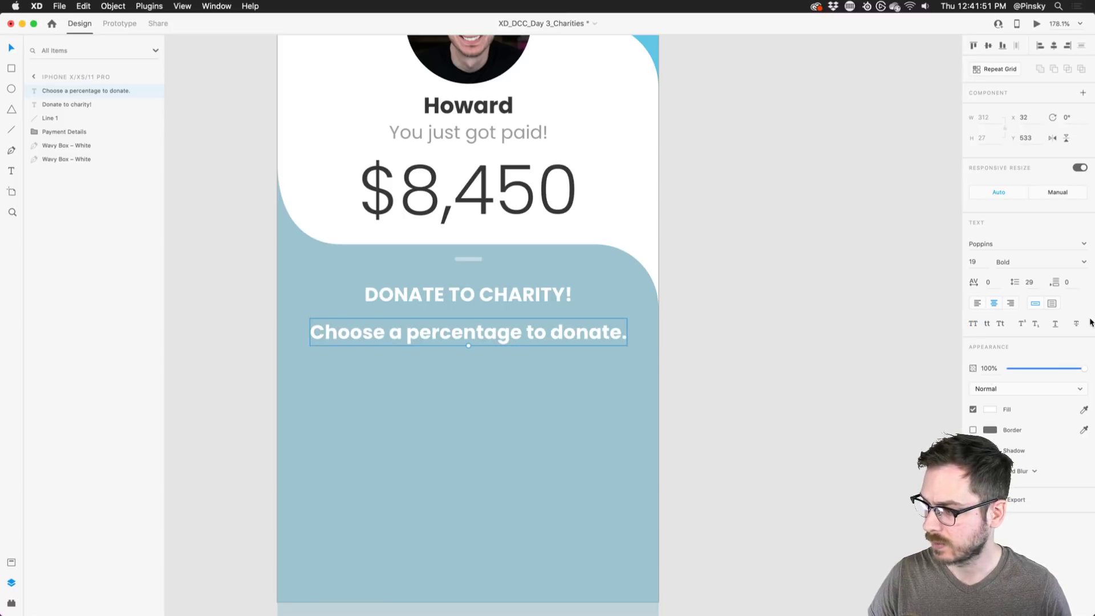
left_click(1088, 262)
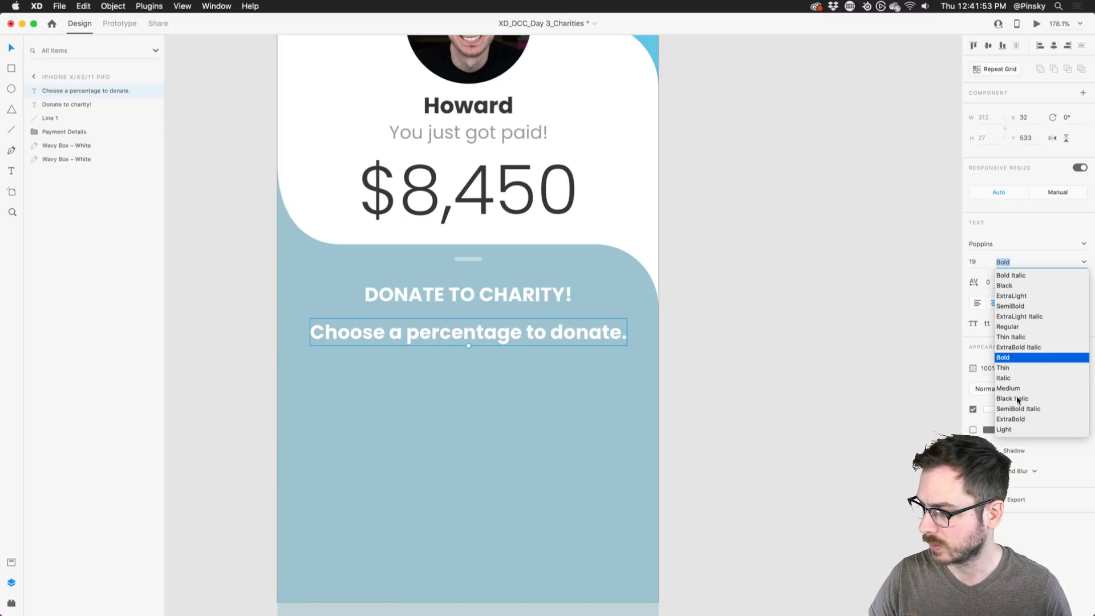
scroll(1013, 294, "up", 2)
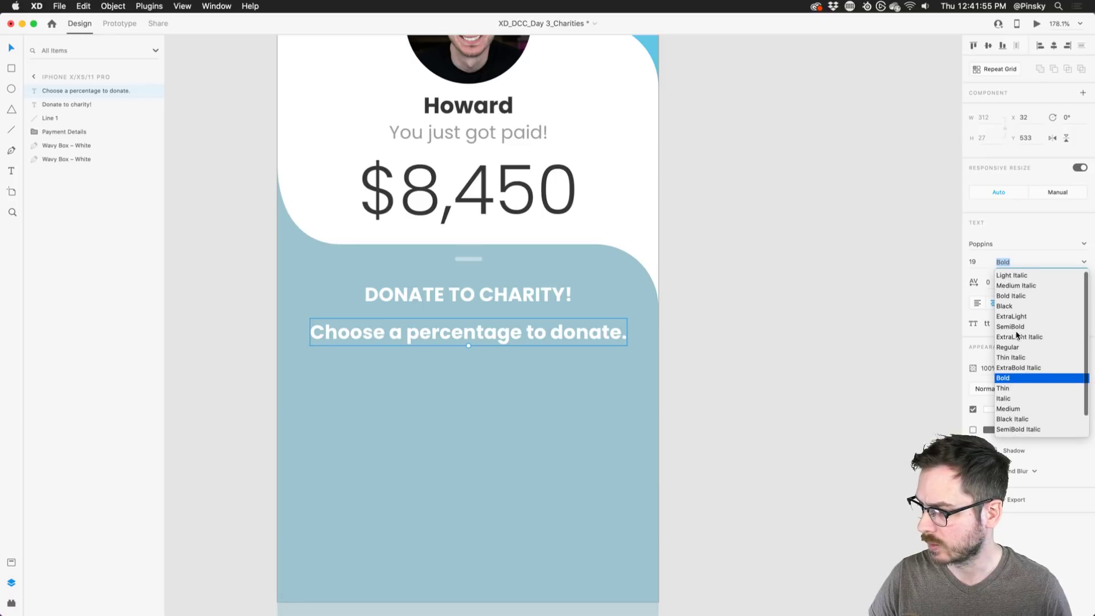
left_click(1016, 349)
left_click_drag(469, 348, 478, 318)
key("5")
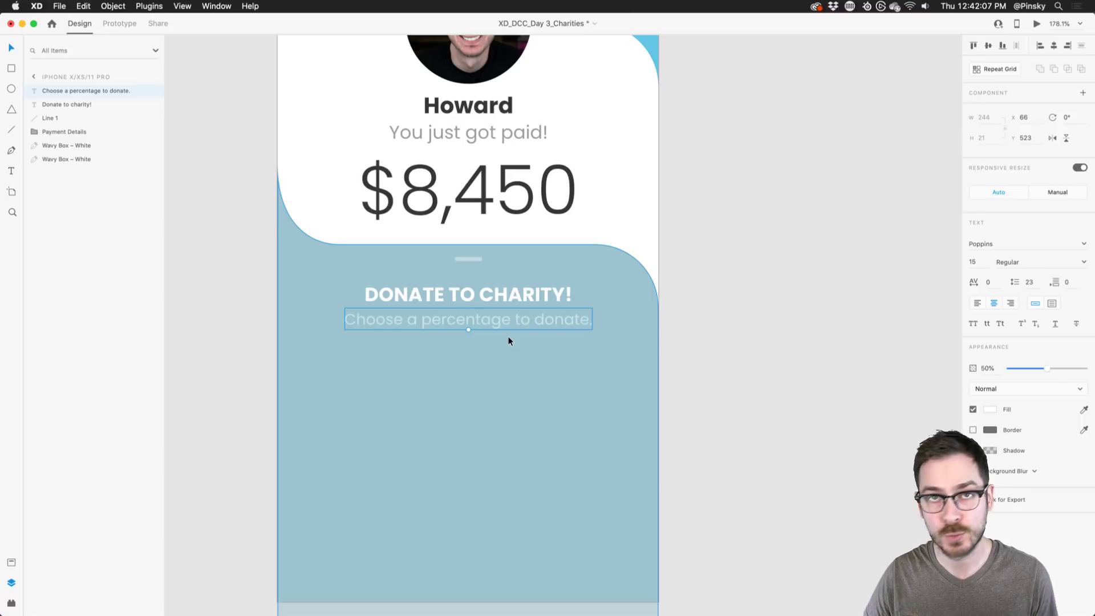
Draw a horizontal line 244 wide below the percentage subtitle at Y 620.5 and color its border white (#FFFFFF).
scroll(509, 341, "down", 5)
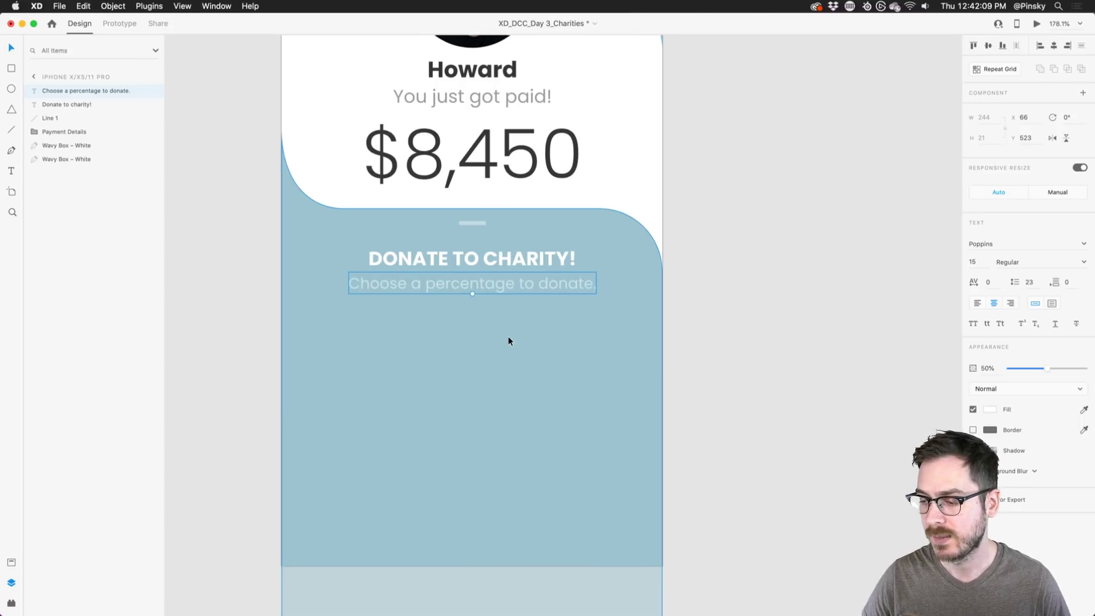
left_click(12, 133)
left_click(354, 325)
left_click_drag(353, 326, 603, 316)
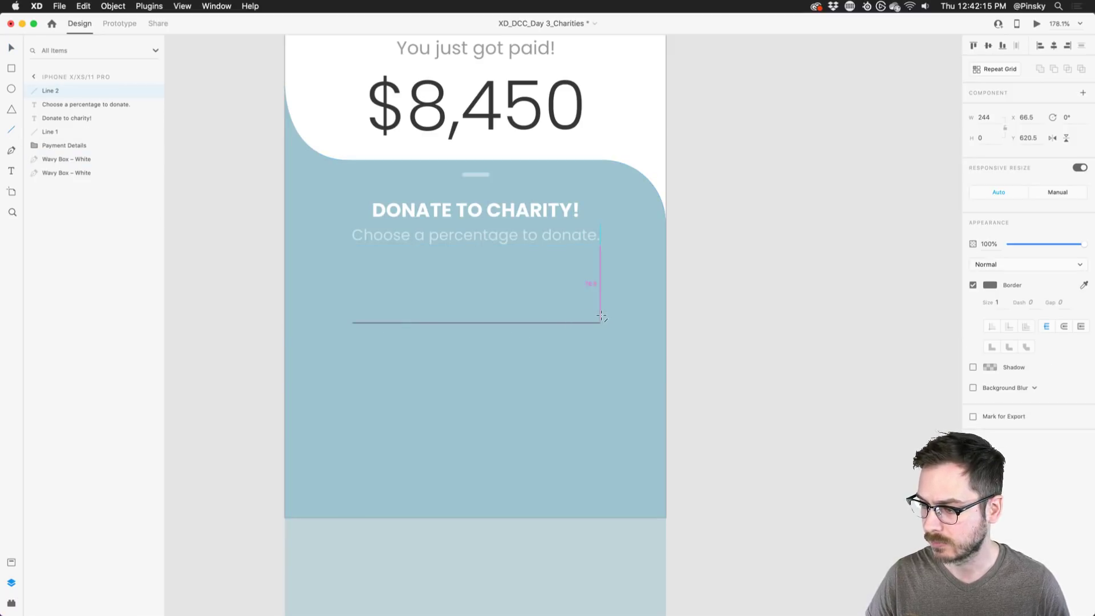
left_click(991, 284)
left_click_drag(912, 284, 826, 164)
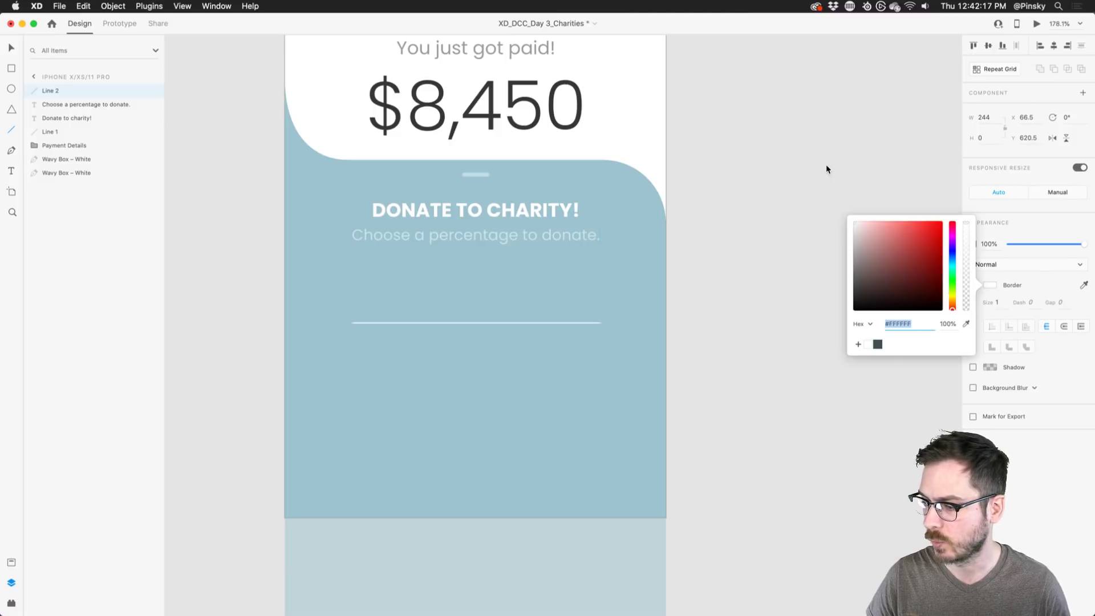
Give the new slider line a border size of 6 with round caps and move it down to Y 637.5.
left_click(1007, 311)
key("Up")
key("Up")
key("Up")
key("Up")
key("Up")
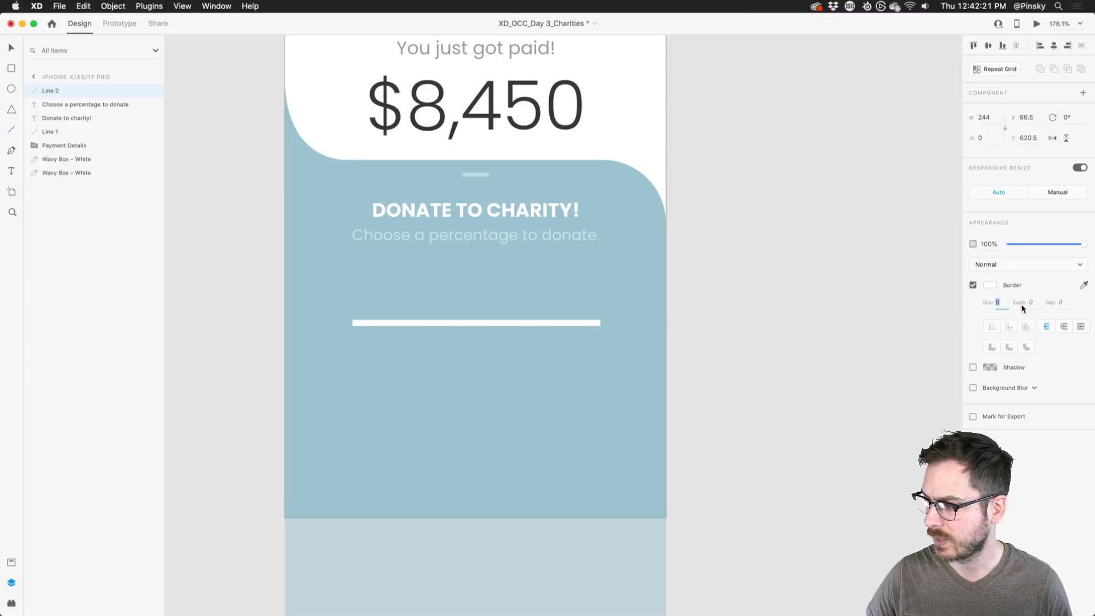
left_click(1063, 324)
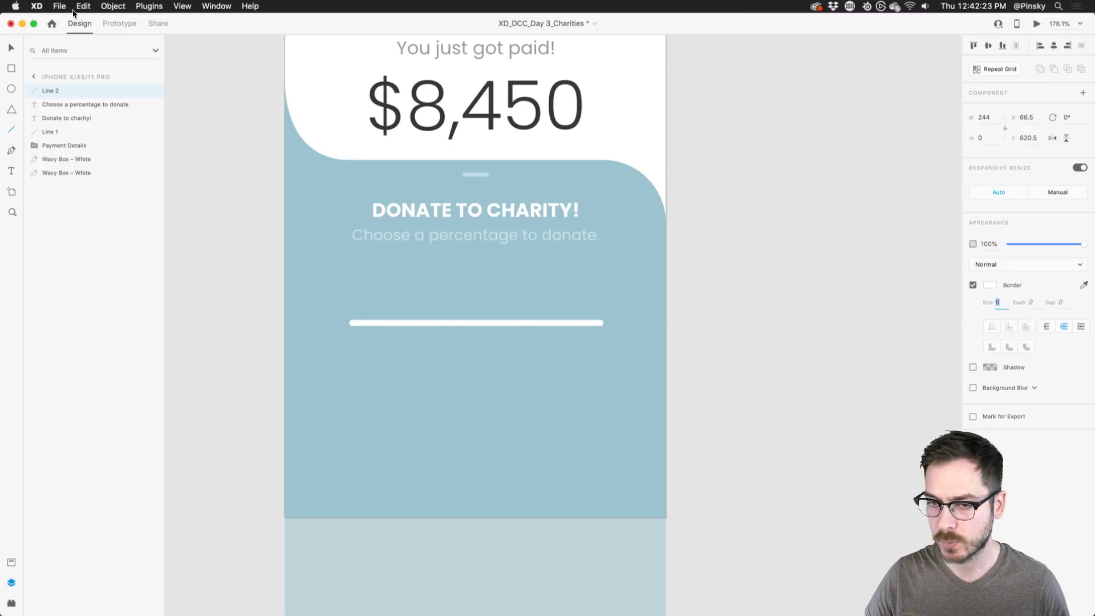
left_click(12, 48)
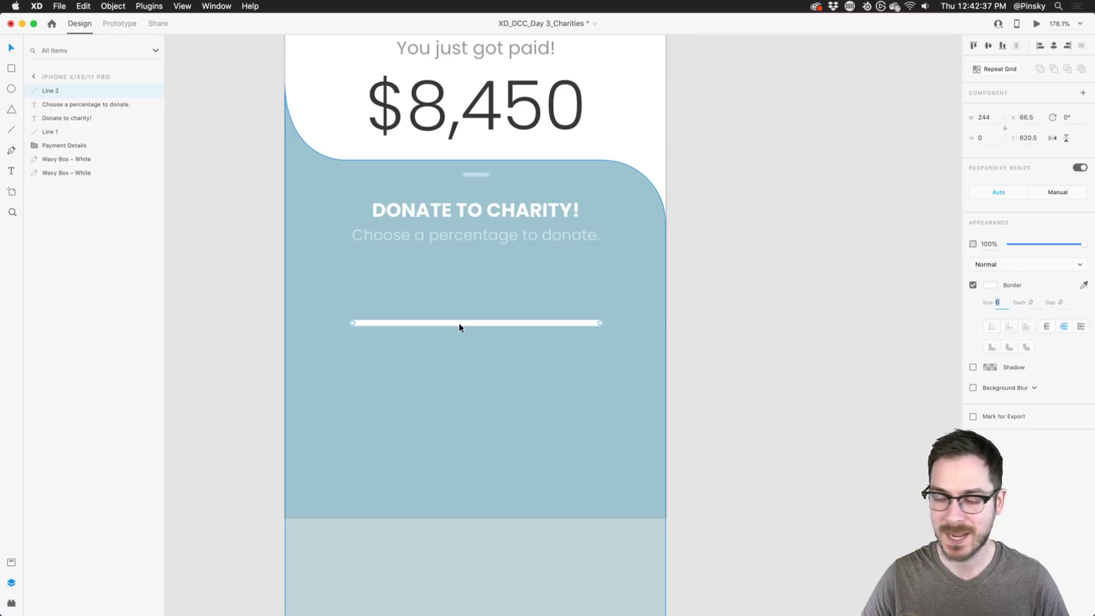
left_click_drag(459, 323, 459, 339)
Add a 20 by 20 circle handle on the slider line at X 102, with the panel's blue fill and a white border of size 4.
key("e")
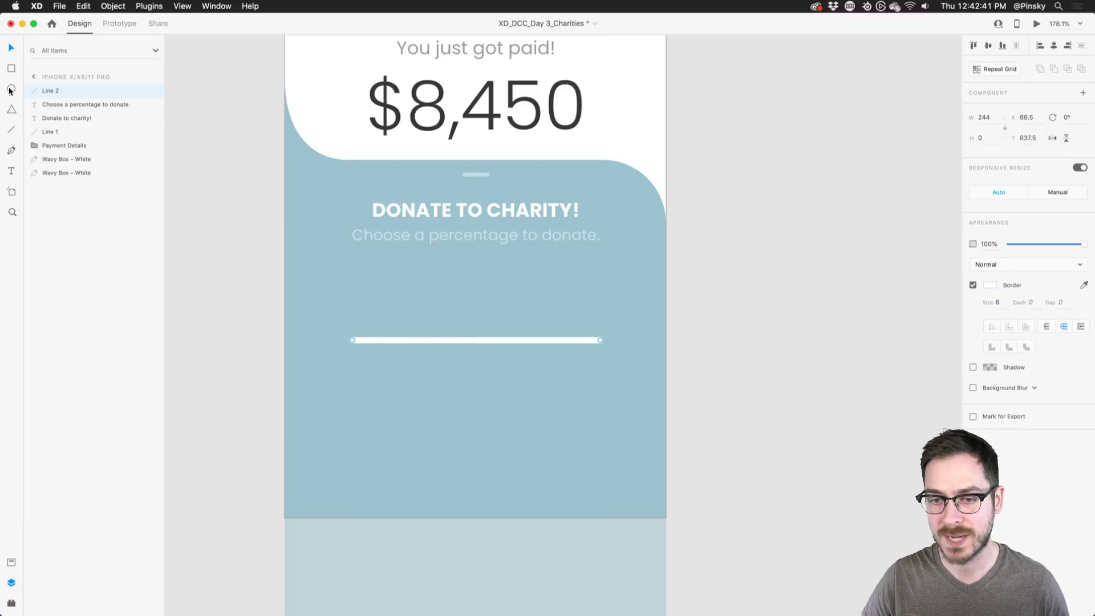
mouse_move(400, 309)
left_mouse_down()
mouse_move(419, 329)
mouse_move(402, 340)
left_mouse_up()
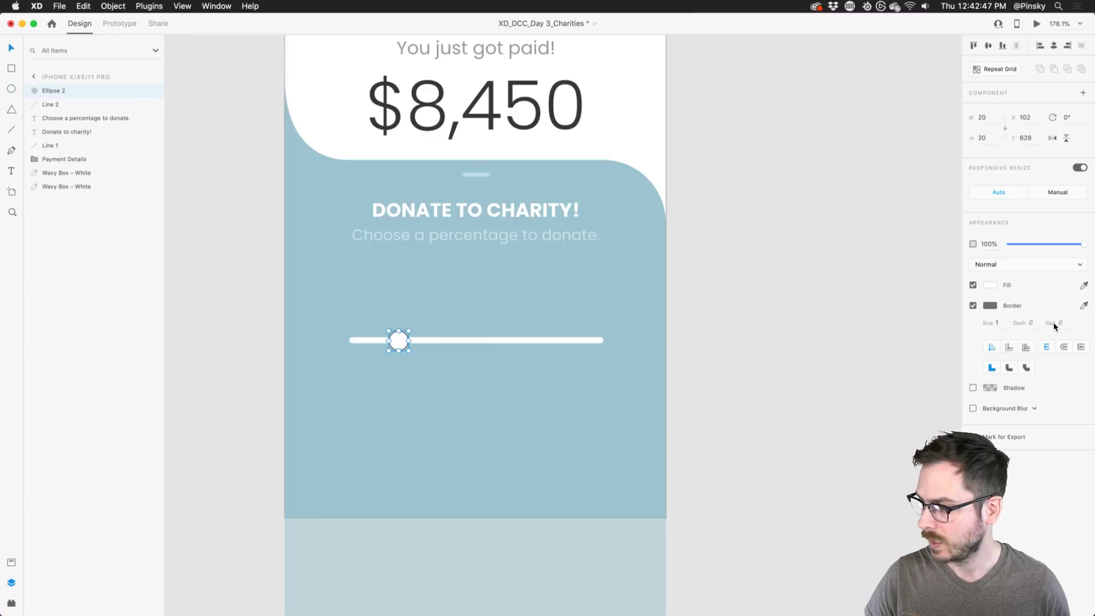
left_click(435, 294)
left_click(988, 307)
type("ffffff")
key("Return")
left_click(1001, 322)
key("Up")
key("Up")
key("Up")
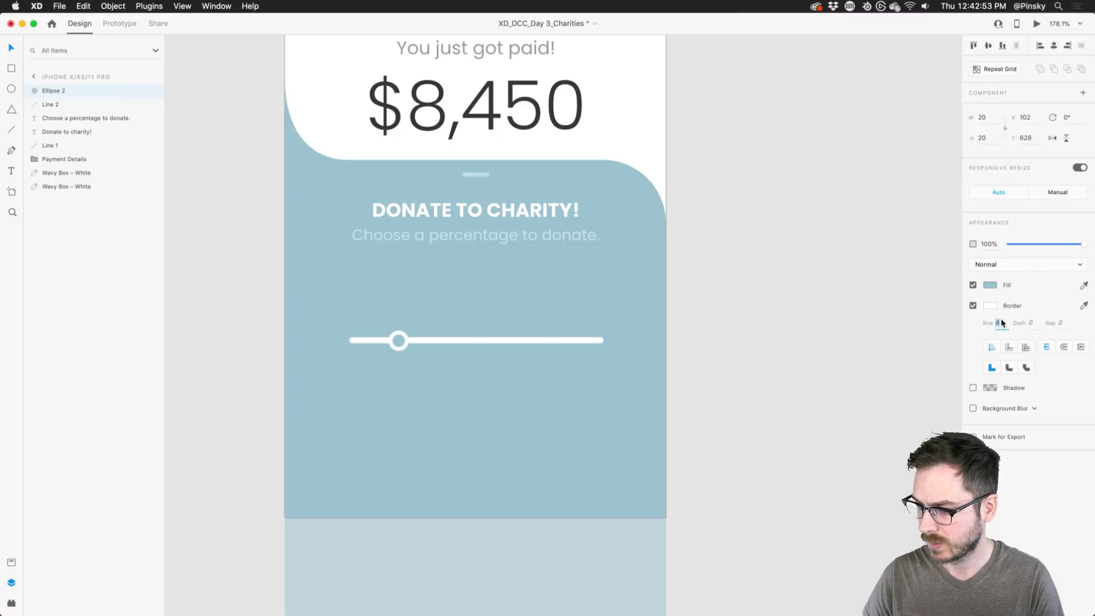
left_click(400, 344)
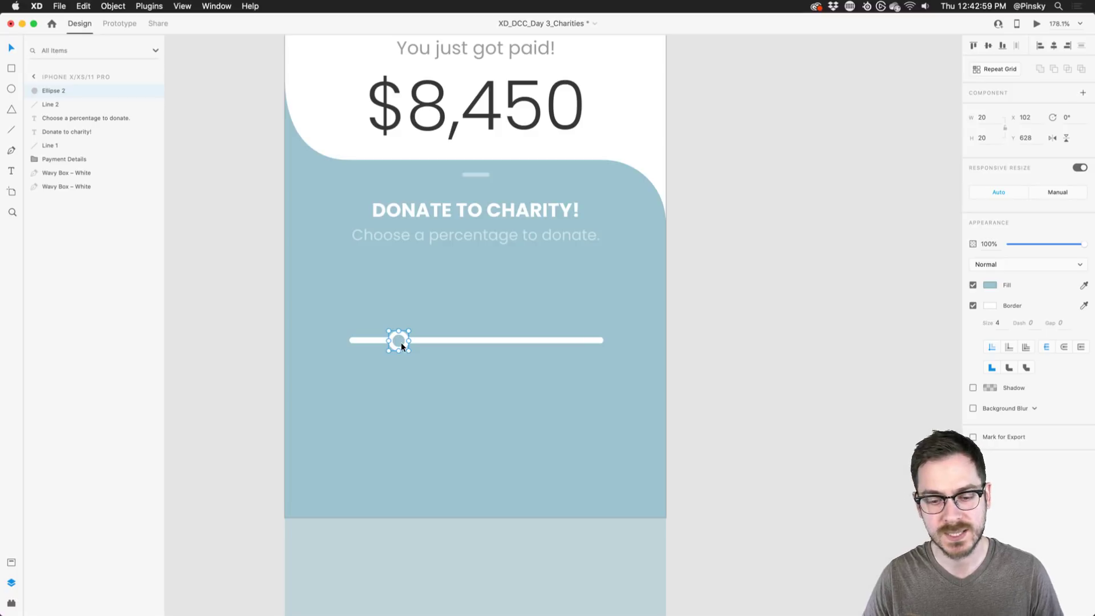
Add a white size 19 text label "0" above the start of the slider line.
left_click(10, 170)
left_click(352, 316)
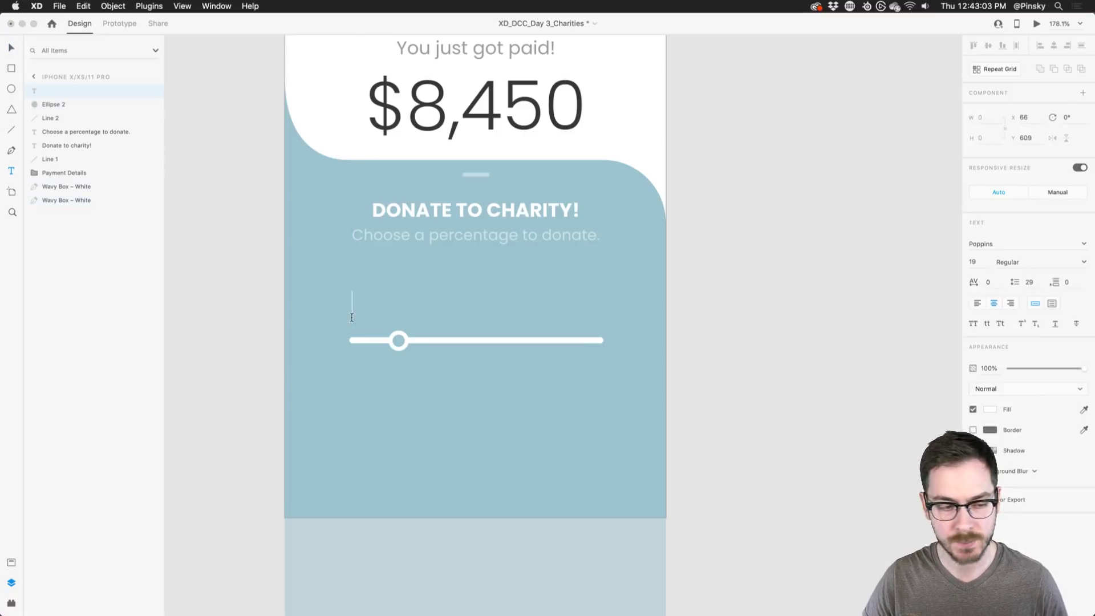
type("0")
key("Escape")
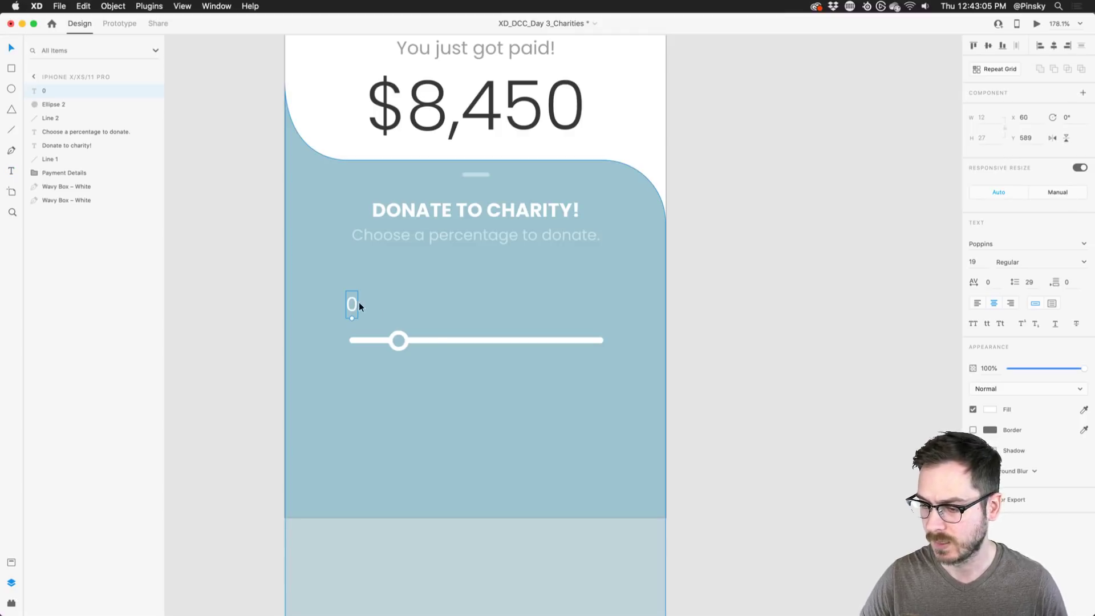
left_click_drag(352, 308, 398, 308)
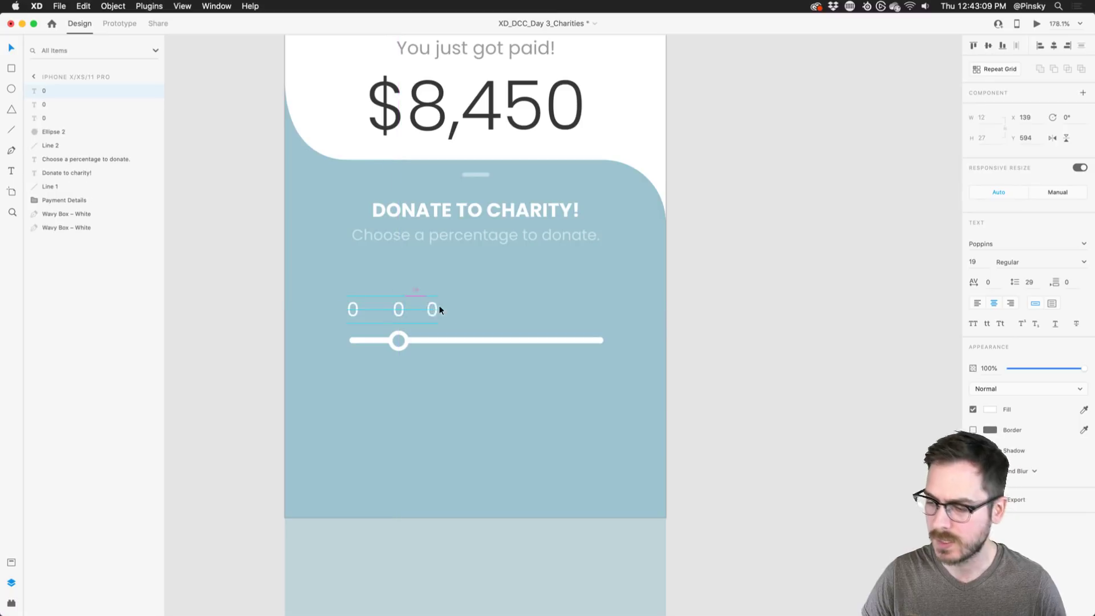
key("super+c")
key("Delete")
Turn the "0" label into a horizontal Repeat Grid of five labels, spaced to a total width of 254 above the slider line.
left_click(354, 310)
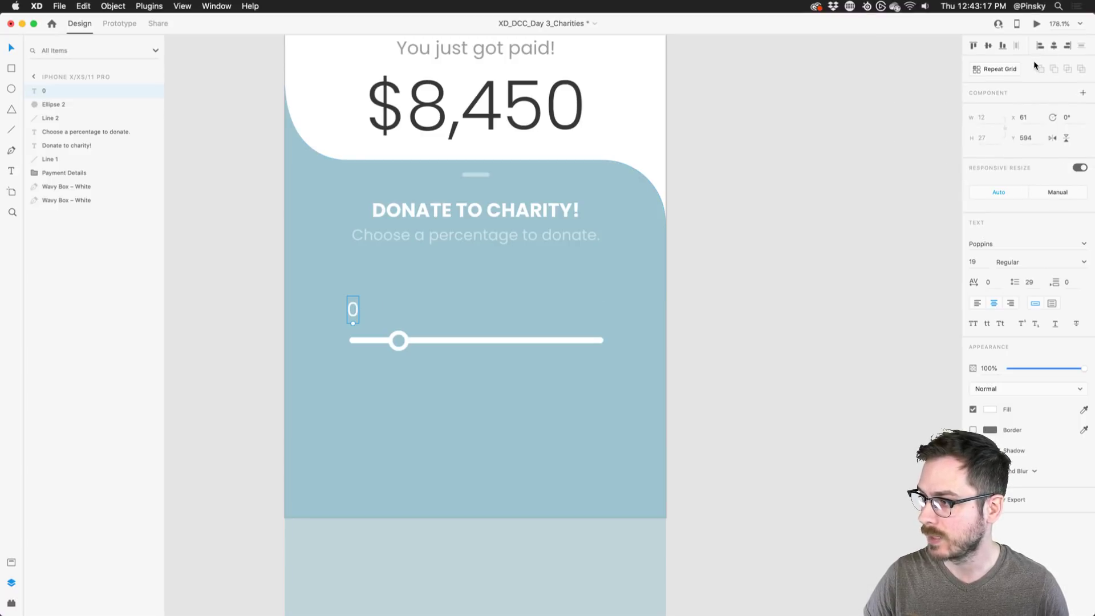
left_click(1011, 69)
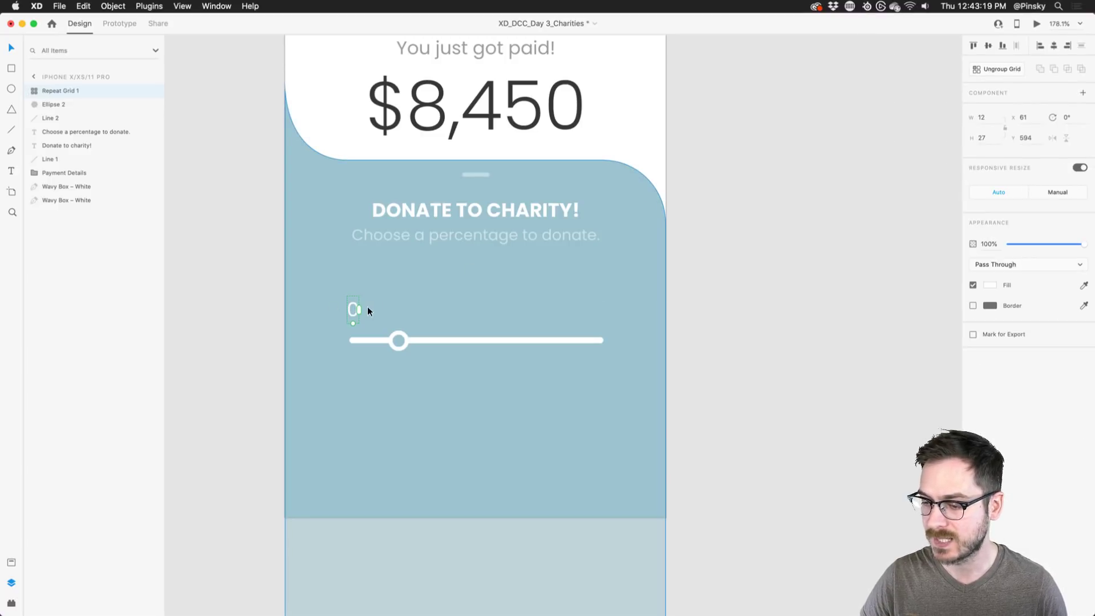
left_click_drag(360, 309, 493, 314)
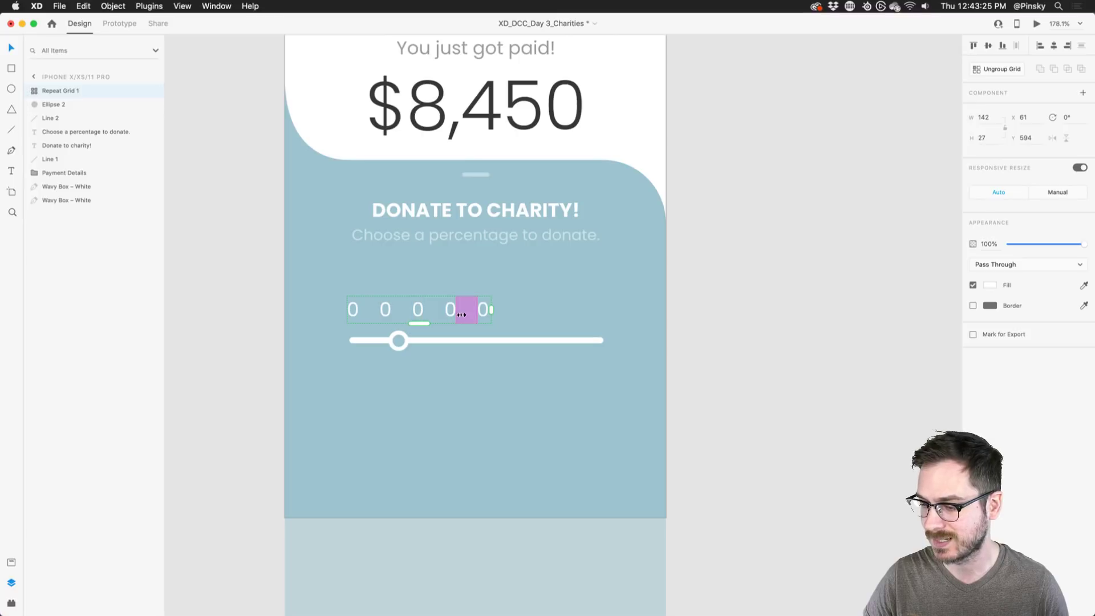
left_click_drag(466, 311, 578, 326)
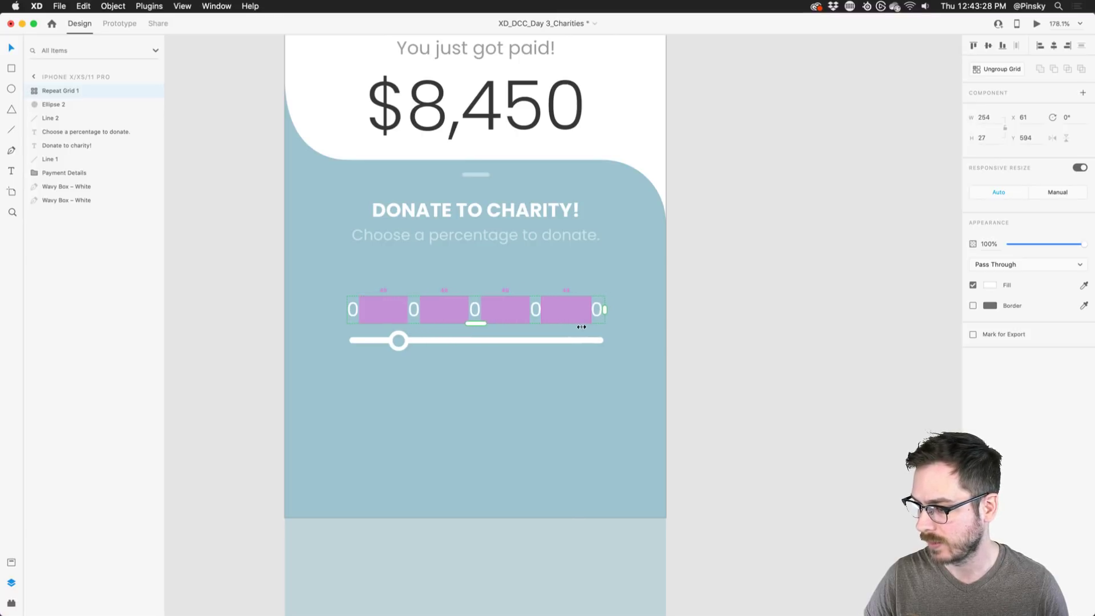
Change the second to fifth labels in the repeat grid to 2, 4, 6 and 8.
double_click(416, 308)
type("2")
double_click(476, 307)
type("4")
double_click(537, 309)
type("6")
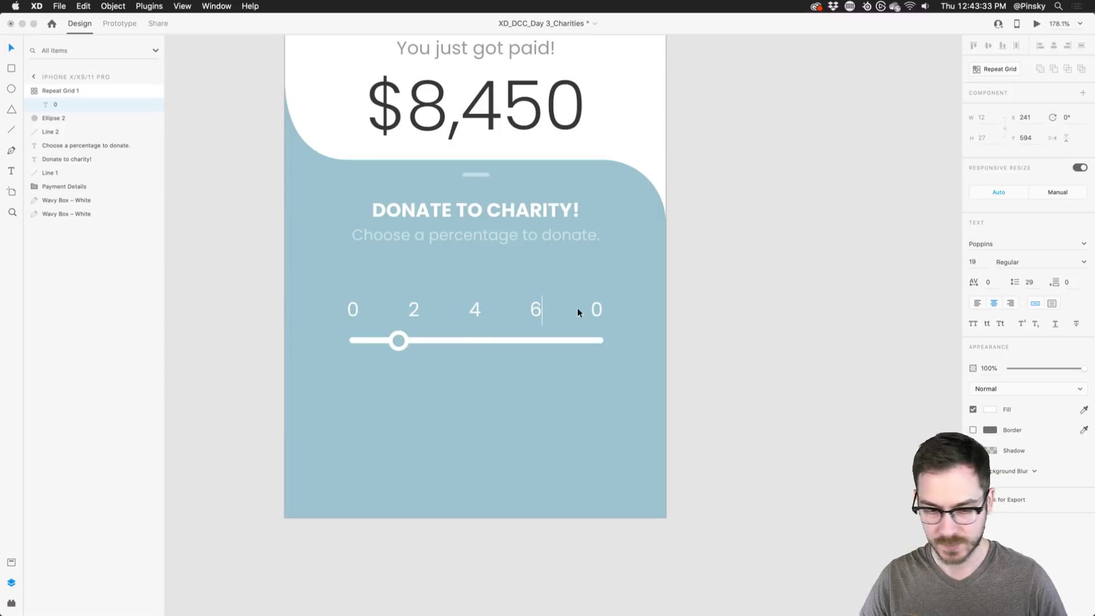
double_click(596, 309)
type("8")
key("Escape")
key("Escape")
Extend the repeat grid by a sixth label and change that label to 10.
left_click_drag(610, 311, 658, 313)
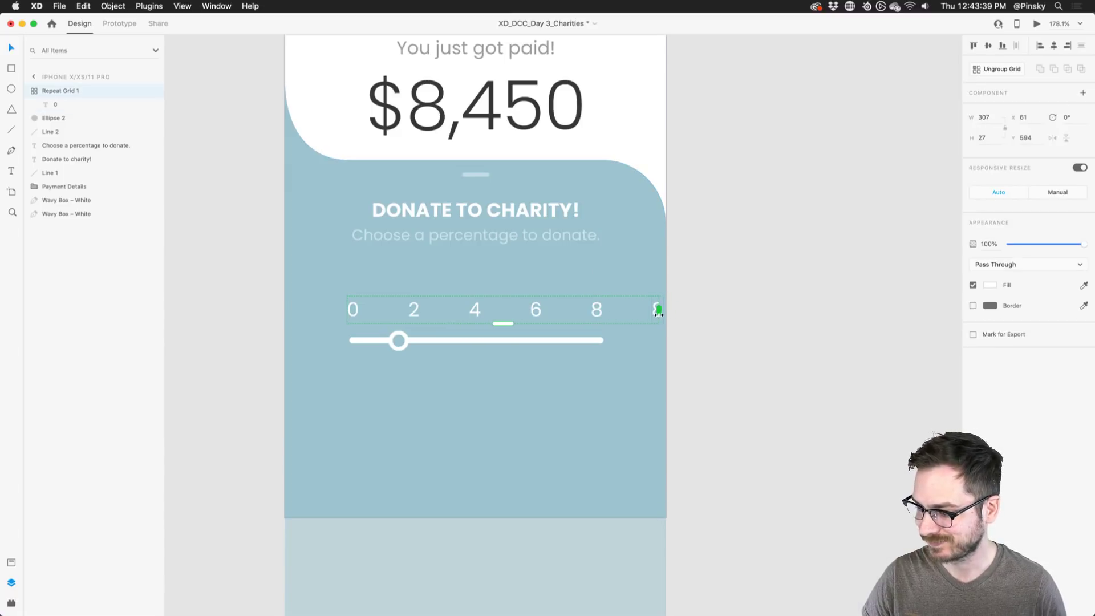
double_click(660, 309)
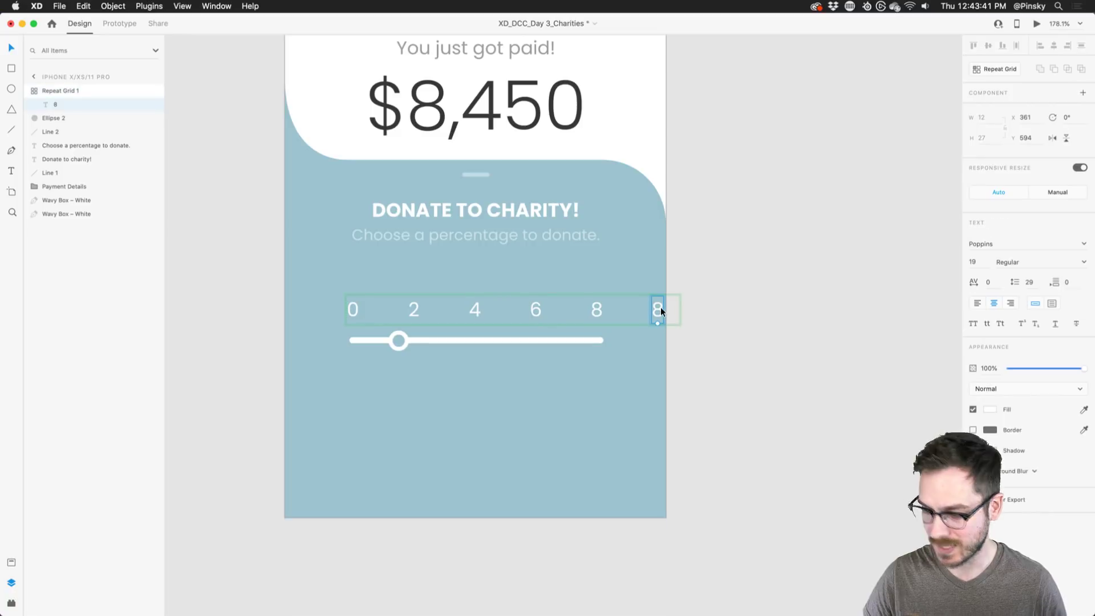
double_click(659, 310)
type("10")
key("Escape")
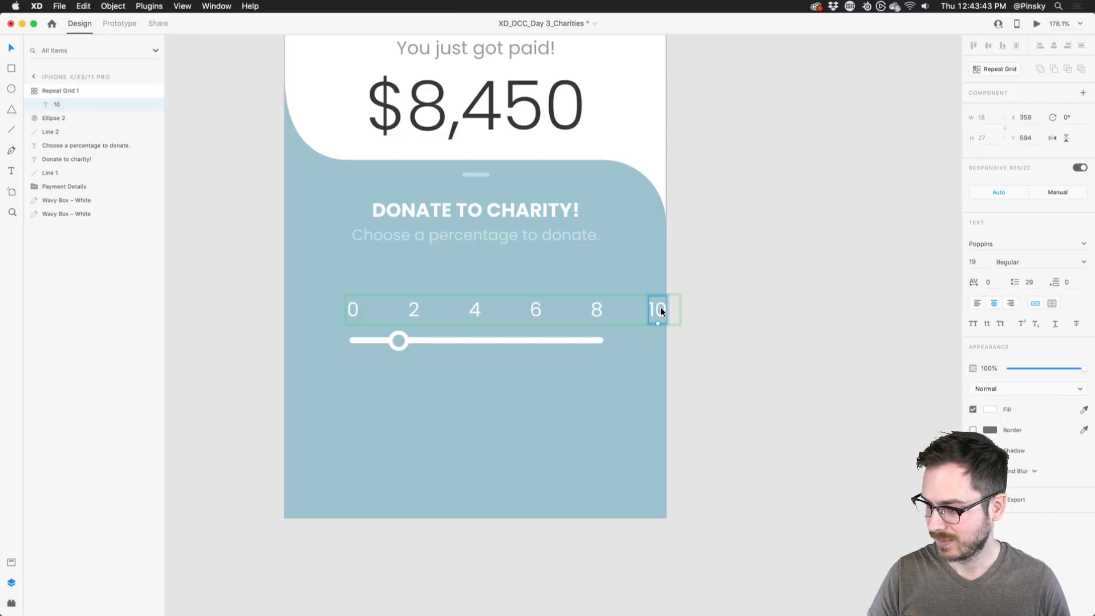
Tighten the repeat grid's spacing so the six number labels span the slider line, and align the slider knob under the 2.
left_click(600, 308)
left_click_drag(629, 309, 579, 312)
left_click(733, 321)
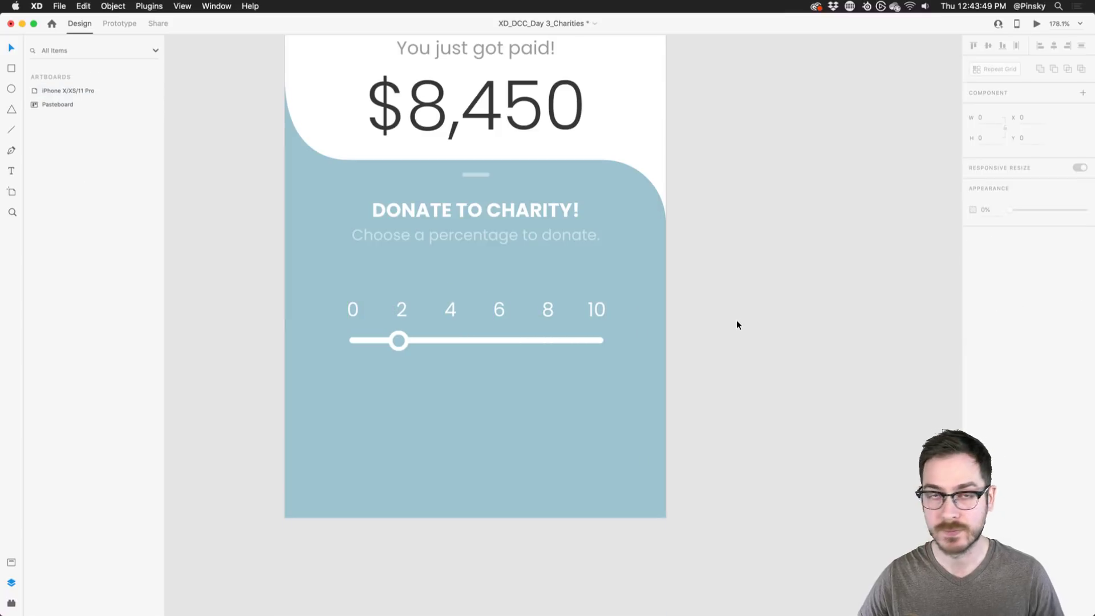
left_click(398, 342)
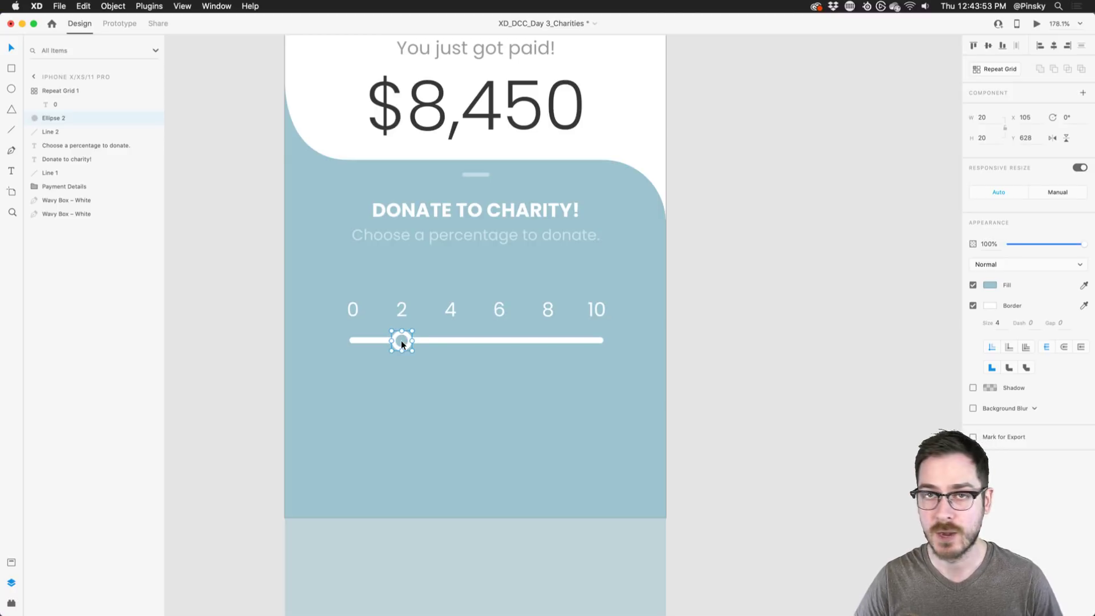
Rename the number labels' repeat grid layer as "Nyumbers".
scroll(402, 343, "down", 1)
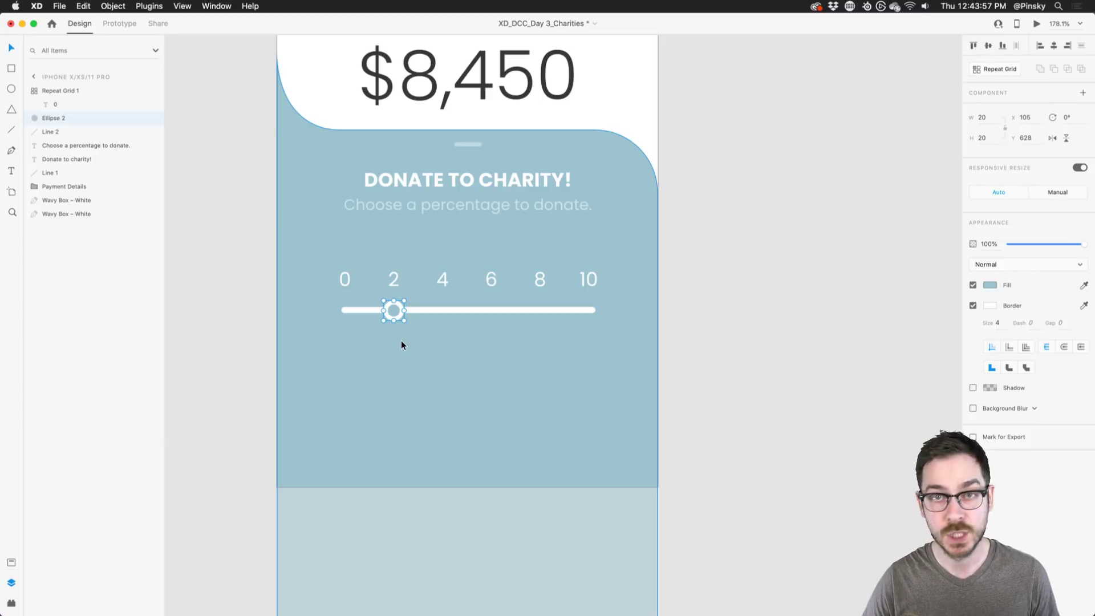
double_click(54, 90)
type("Number")
key("Return")
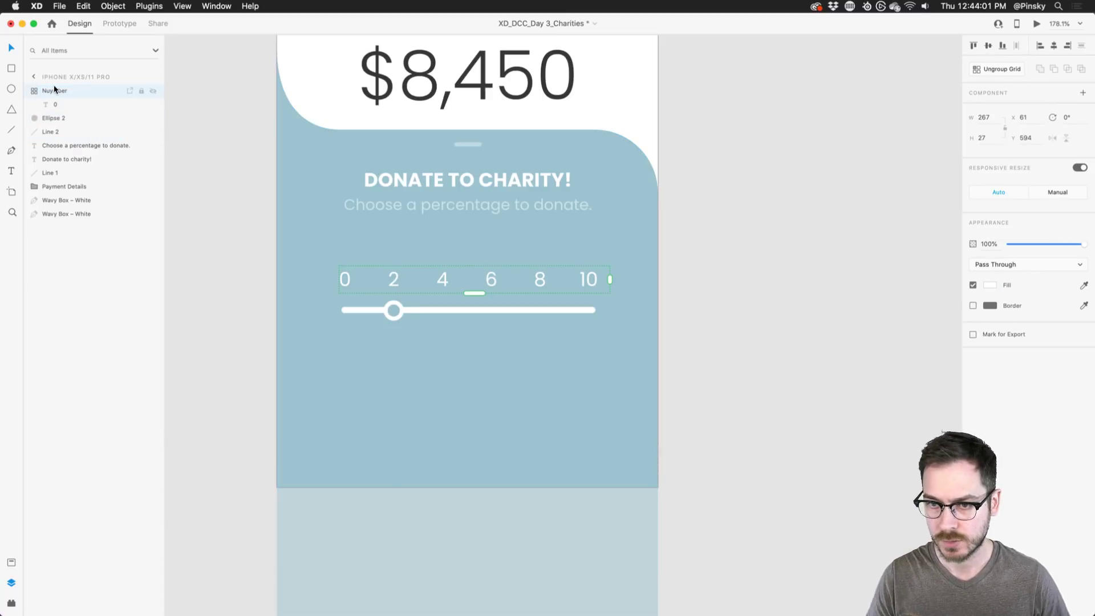
double_click(51, 87)
type("Numbers")
key("Return")
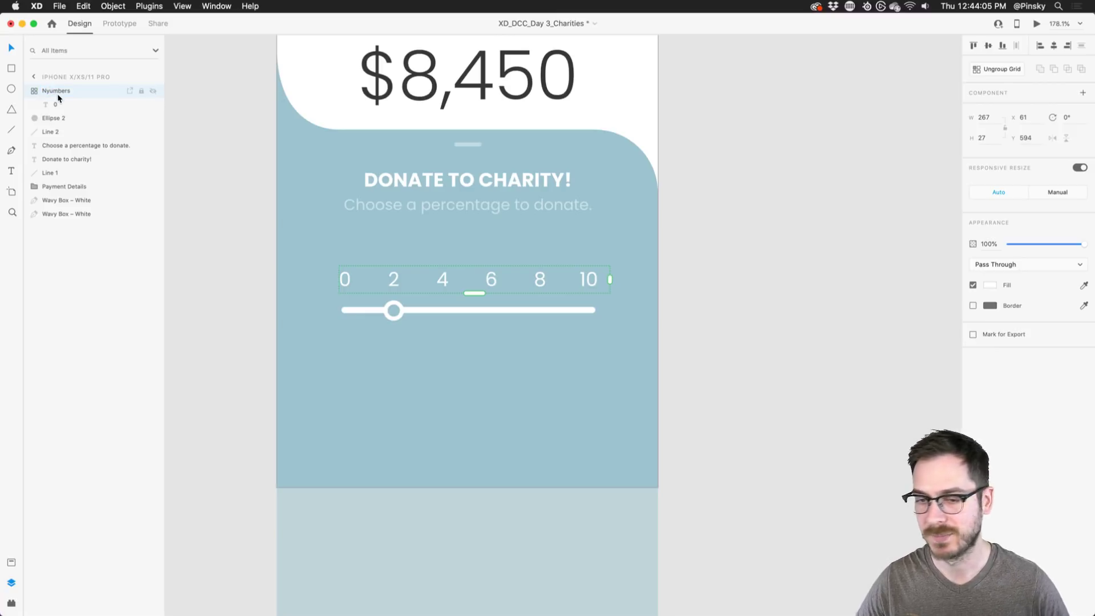
Group the number grid, the knob and the slider line, and name the group "Slider".
left_click(29, 90)
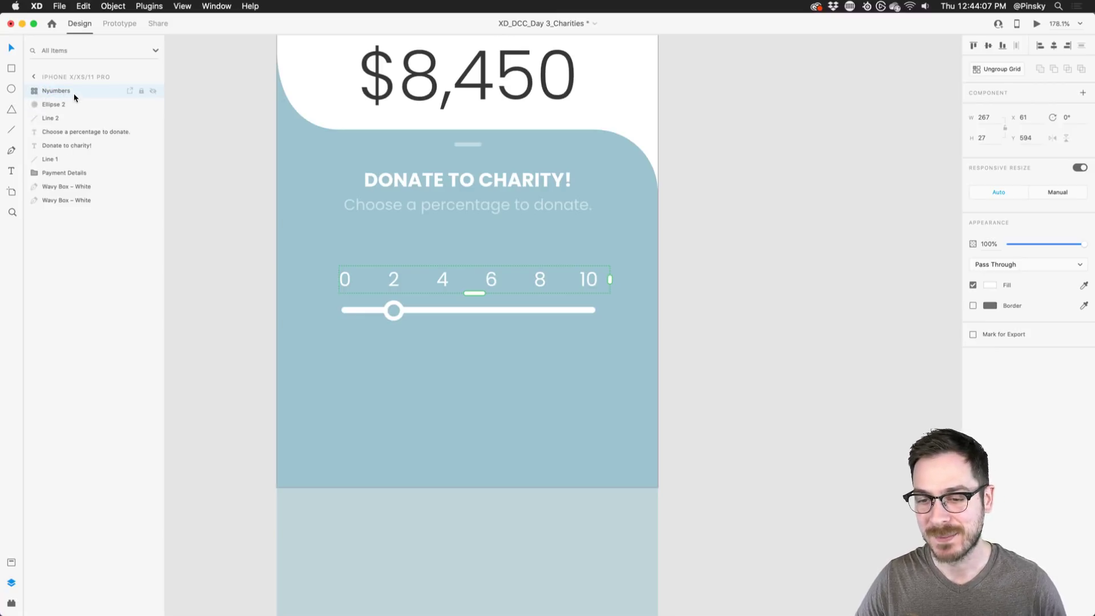
left_click(63, 118, "shift")
key("super+g")
double_click(53, 89)
key("Return")
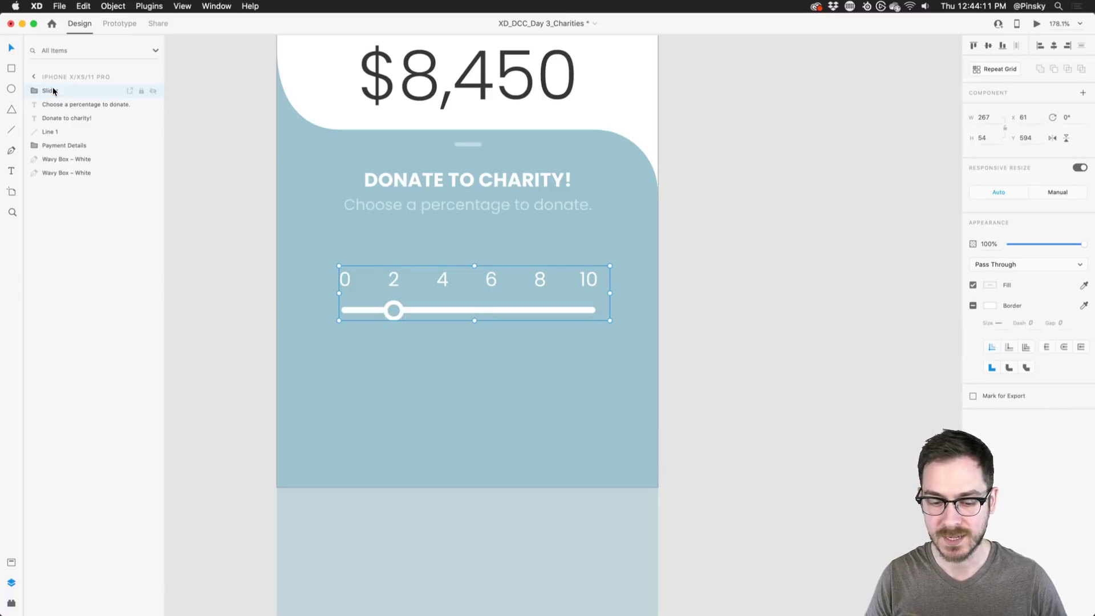
Draw a white 254 by 48 rectangle below the slider with a corner radius of 24, and remove its border.
left_click(11, 70)
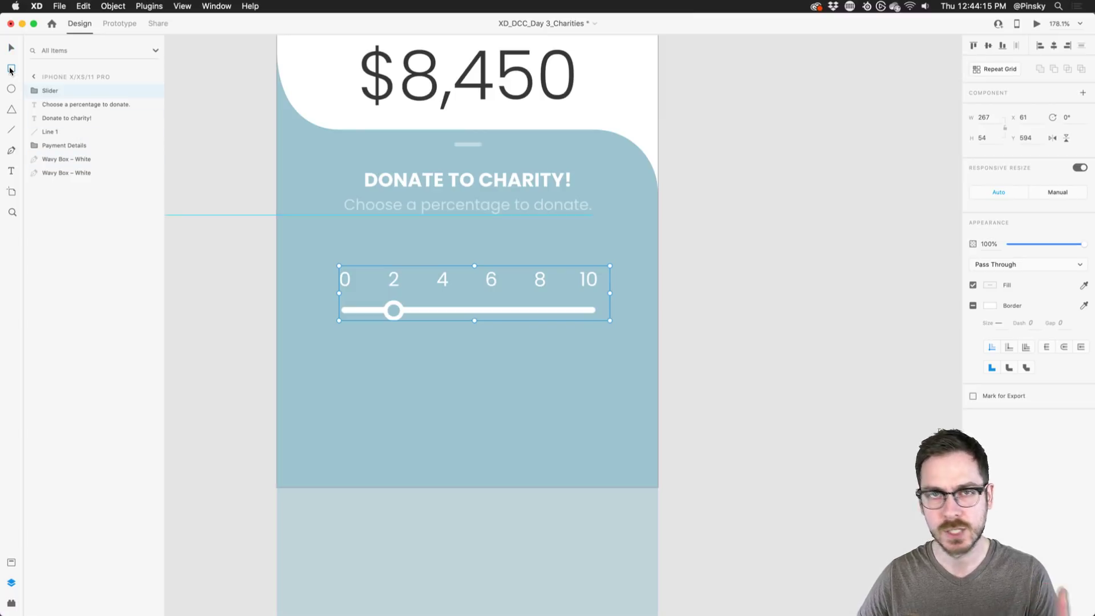
mouse_move(340, 354)
left_mouse_down()
mouse_move(601, 389)
mouse_move(606, 401)
mouse_move(491, 364)
left_mouse_up()
key("v")
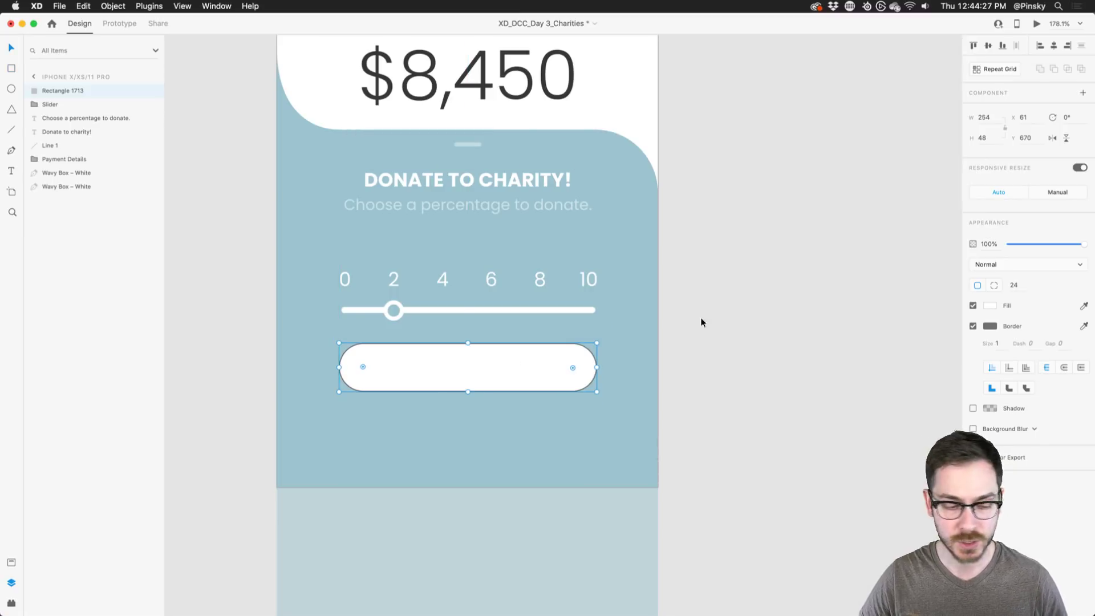
left_click(973, 327)
Add the text "Make Donation" on the white button in Poppins Bold, sampling the panel's blue as its fill.
key("t")
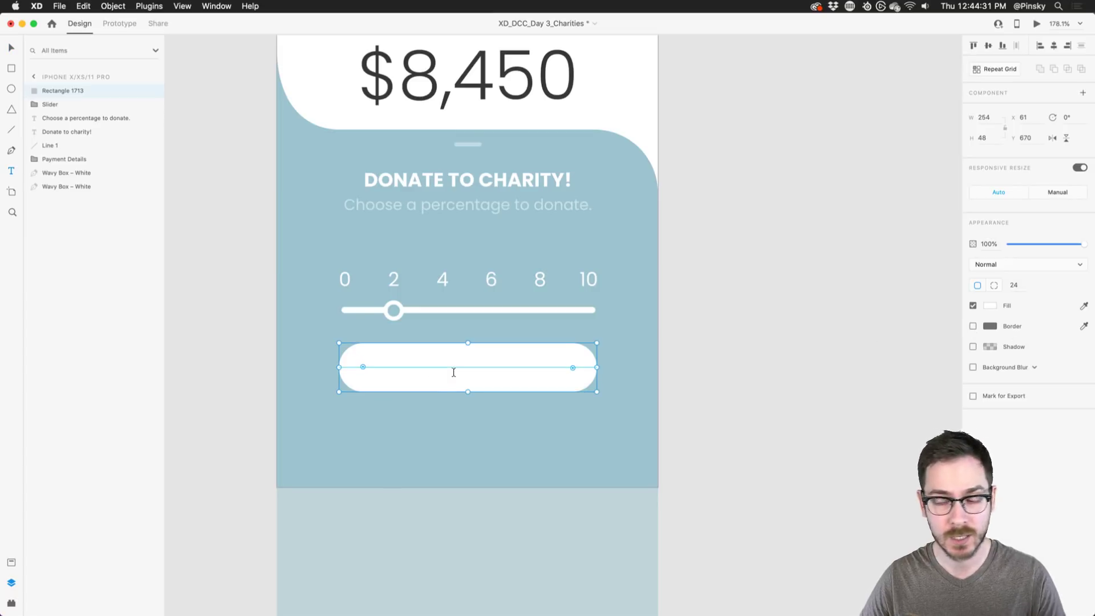
left_click(454, 373)
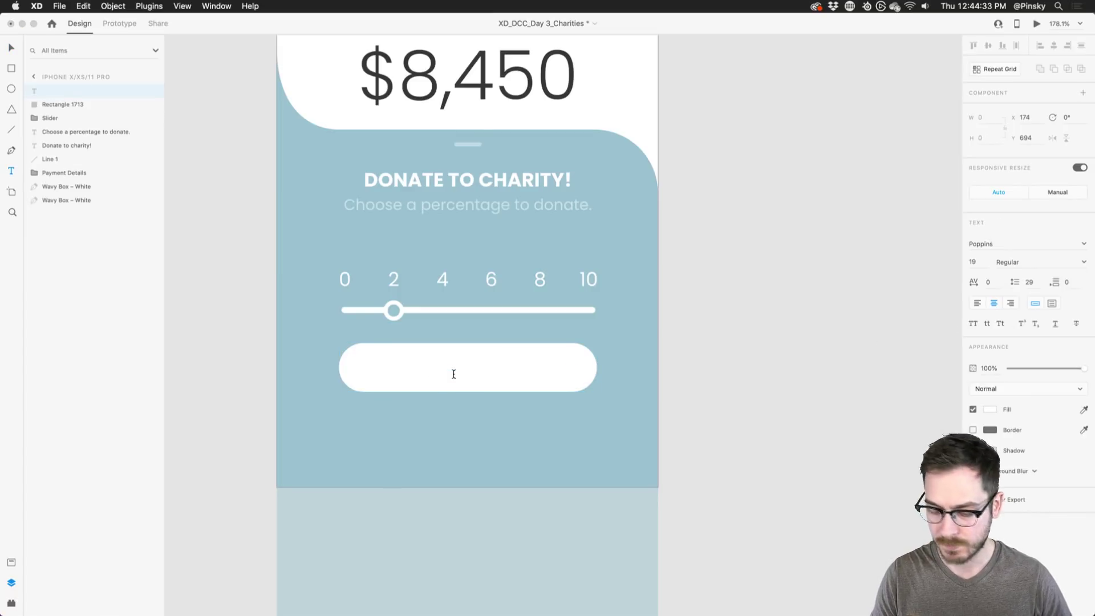
key("super+v")
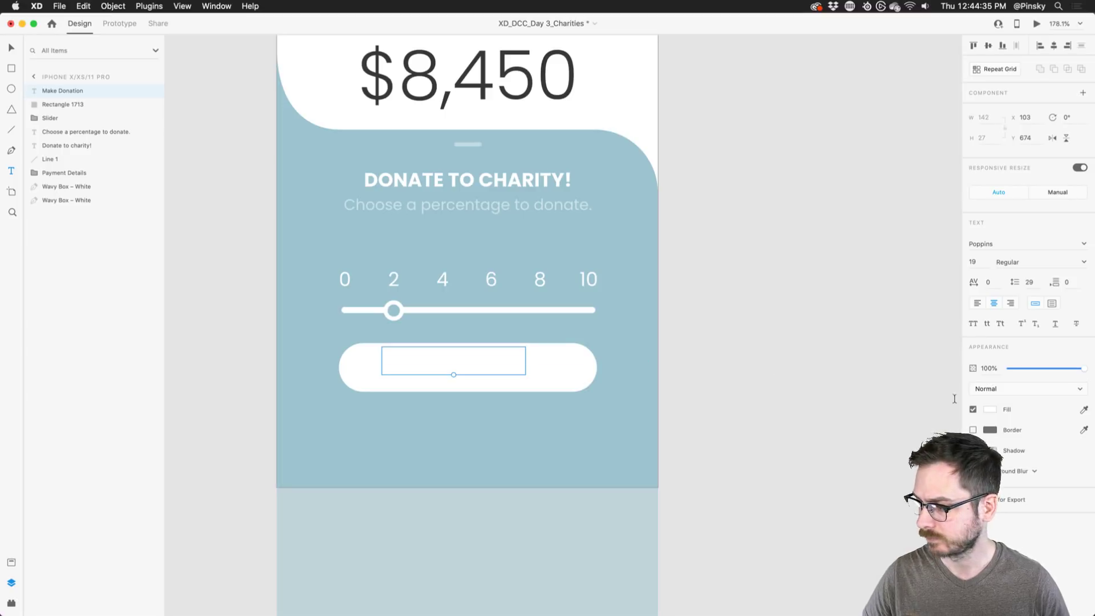
left_click(1083, 408)
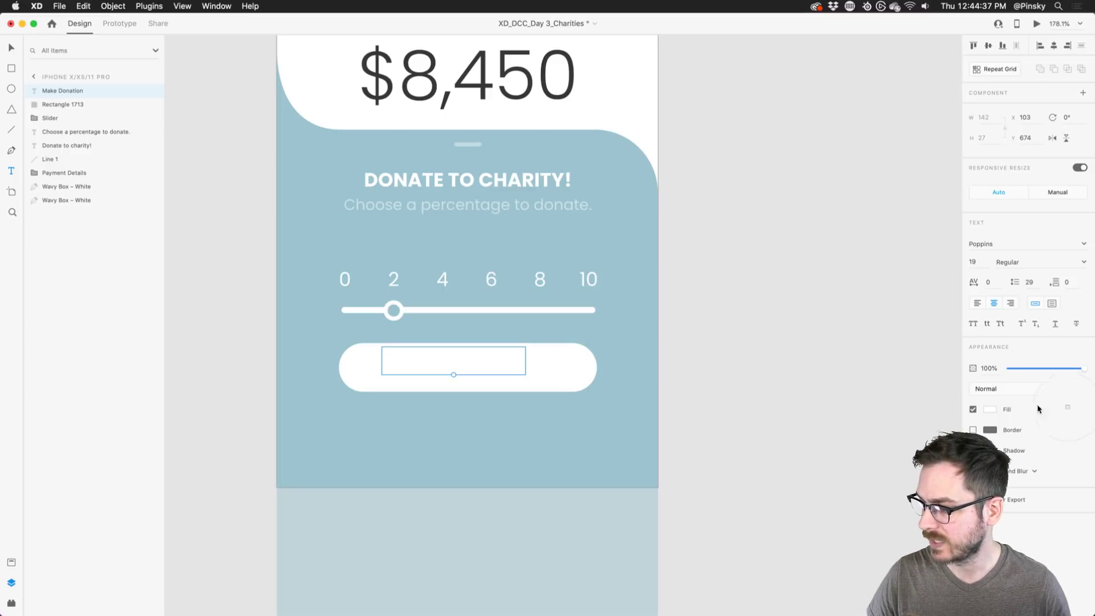
left_click(619, 357)
left_click(1086, 263)
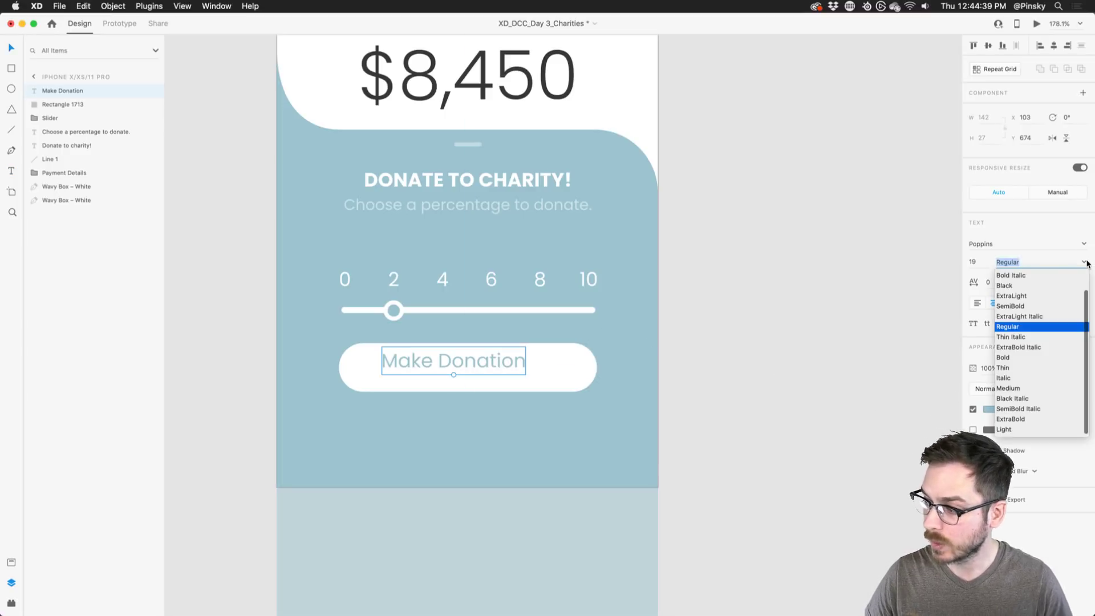
left_click(1009, 358)
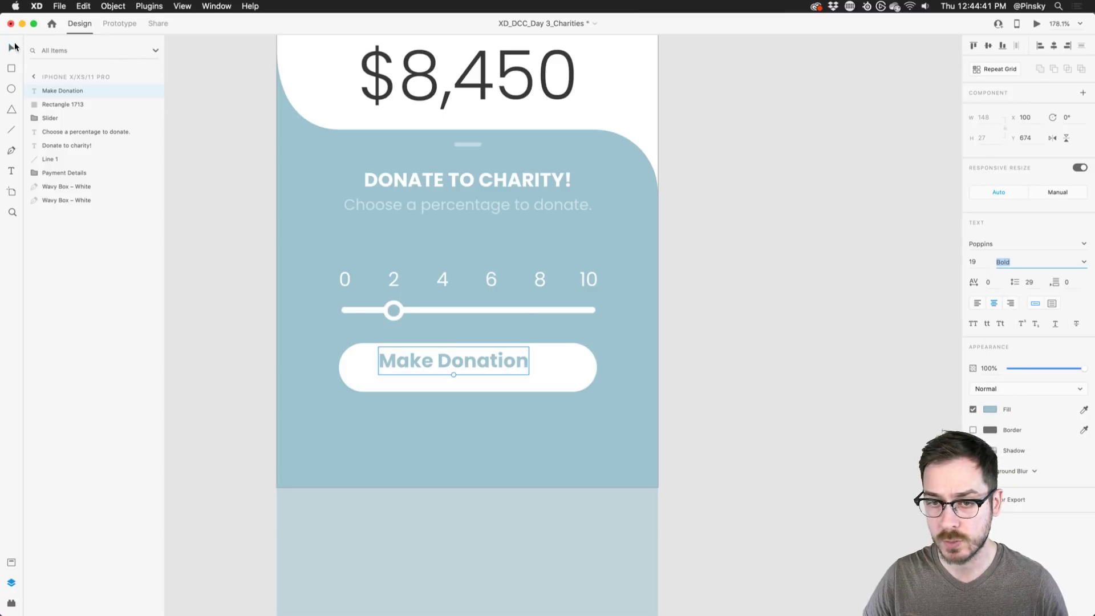
Centre the "Make Donation" text in the white button, and group both as "Donation".
left_click_drag(443, 351, 451, 358)
key("alt")
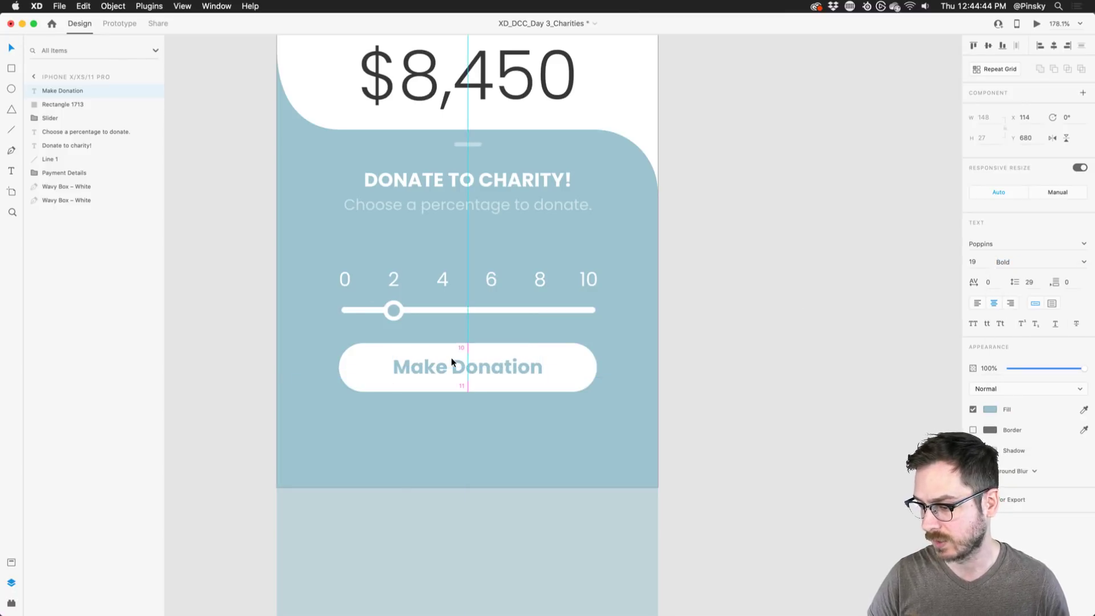
left_click(573, 358, "shift")
key("super+g")
double_click(49, 91)
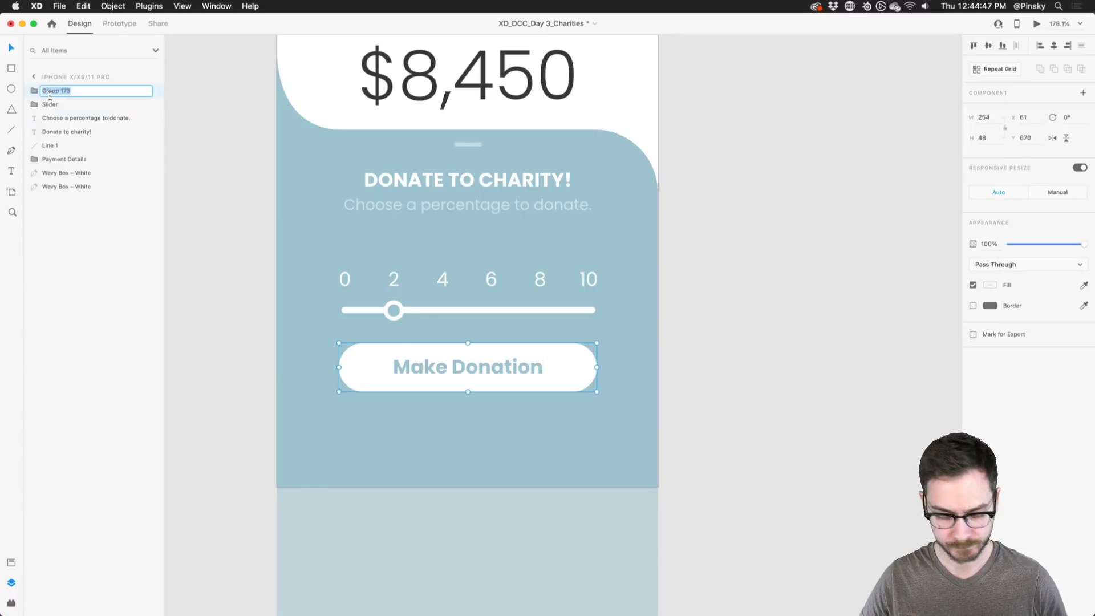
type("Donation")
key("Return")
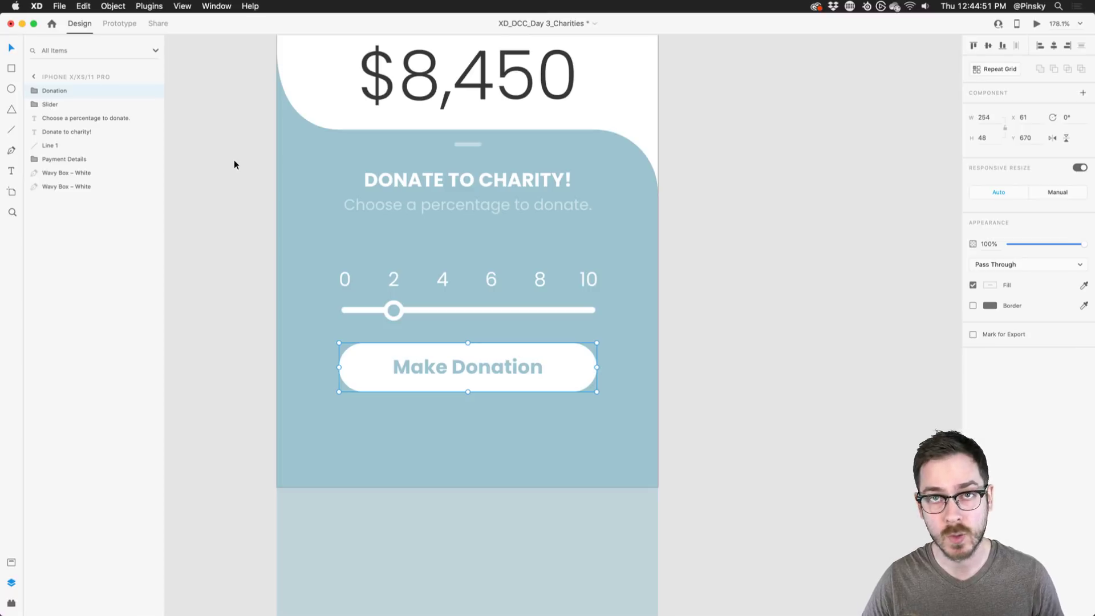
Duplicate the donation button directly below the original and change the copy's text to "Nah, I'm good".
left_click_drag(485, 353, 488, 422, "alt")
double_click(485, 425)
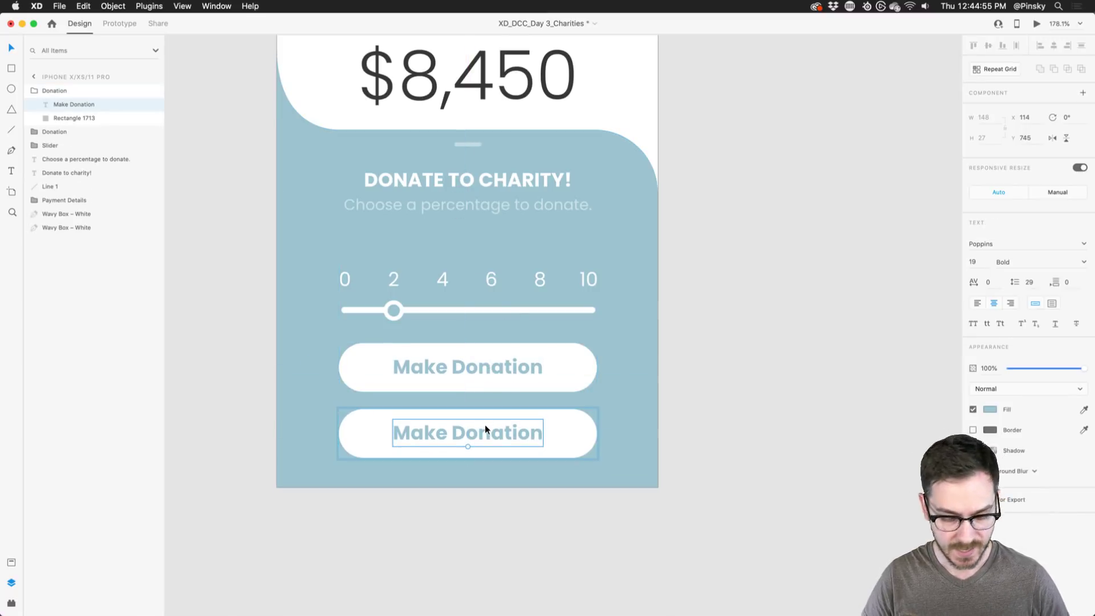
key("Escape")
left_click(486, 427)
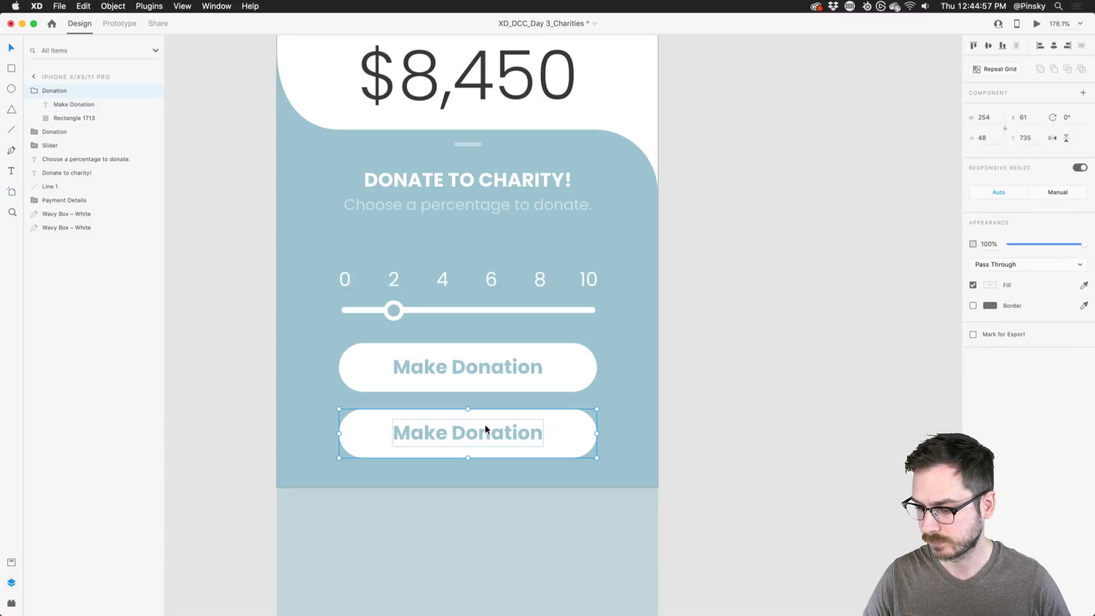
double_click(485, 427)
double_click(485, 427)
type("Nah, I'm good")
key("Escape")
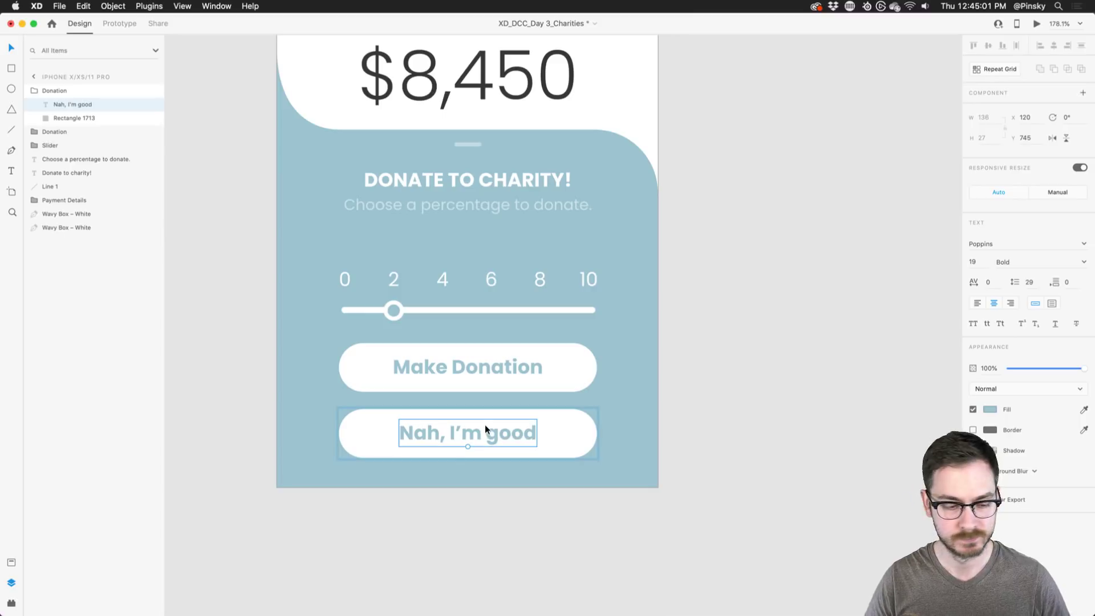
Set the "Nah, I'm good" text to Regular weight with a white fill.
left_click(1084, 262)
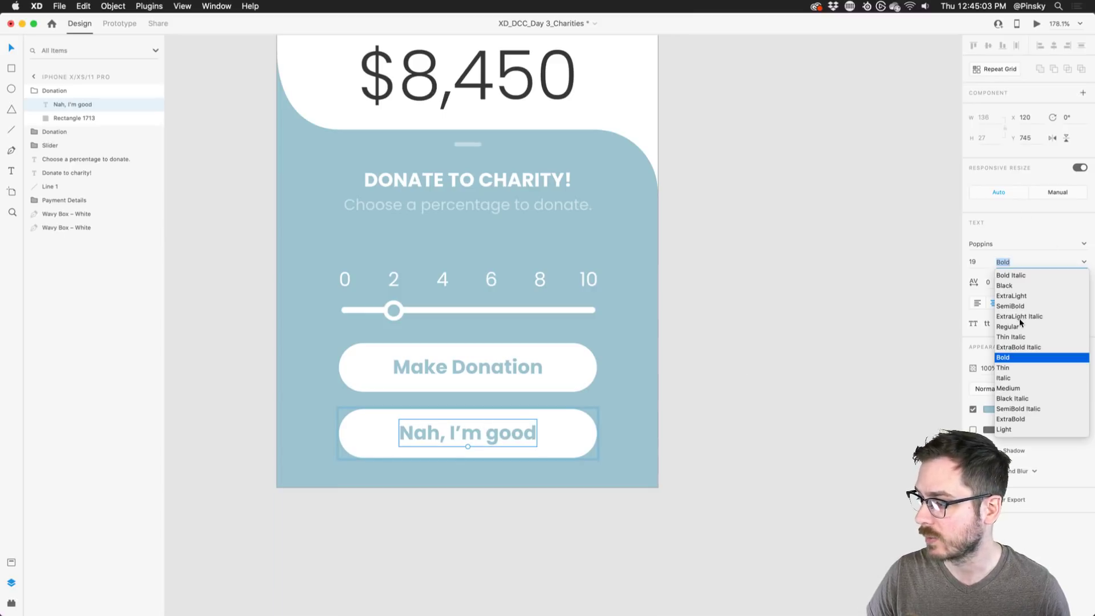
left_click(1012, 328)
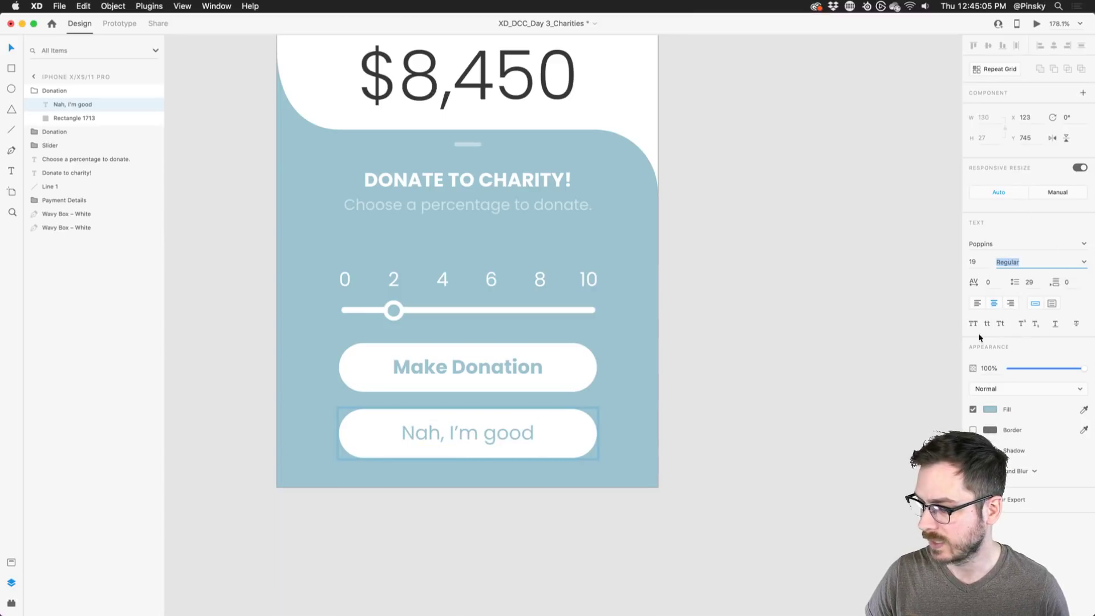
left_click(992, 411)
left_click_drag(903, 365, 854, 344)
Restyle the lower button's rectangle with no fill and a white border of size 2.
left_click(564, 443)
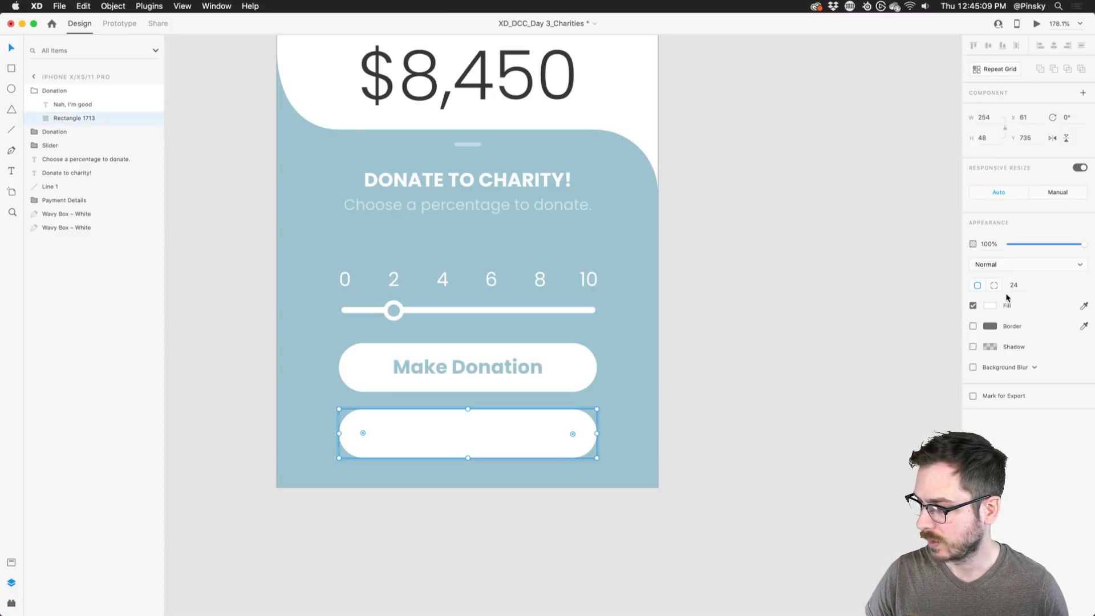
left_click(973, 305)
left_click(973, 326)
left_click(990, 326)
left_click_drag(897, 315, 855, 264)
left_click(997, 343)
key("Up")
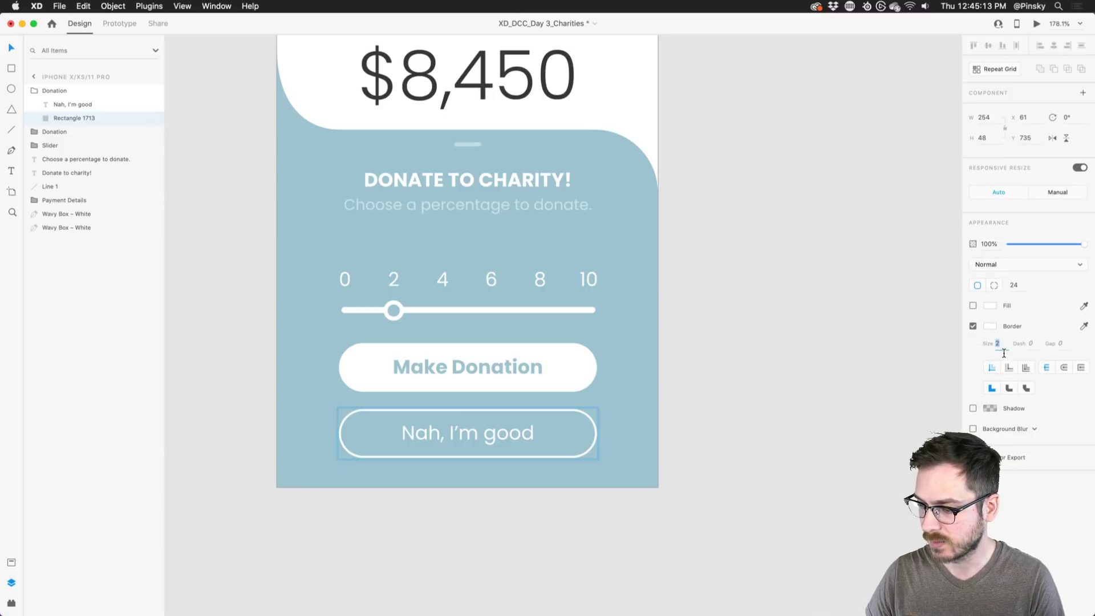
left_click(760, 375)
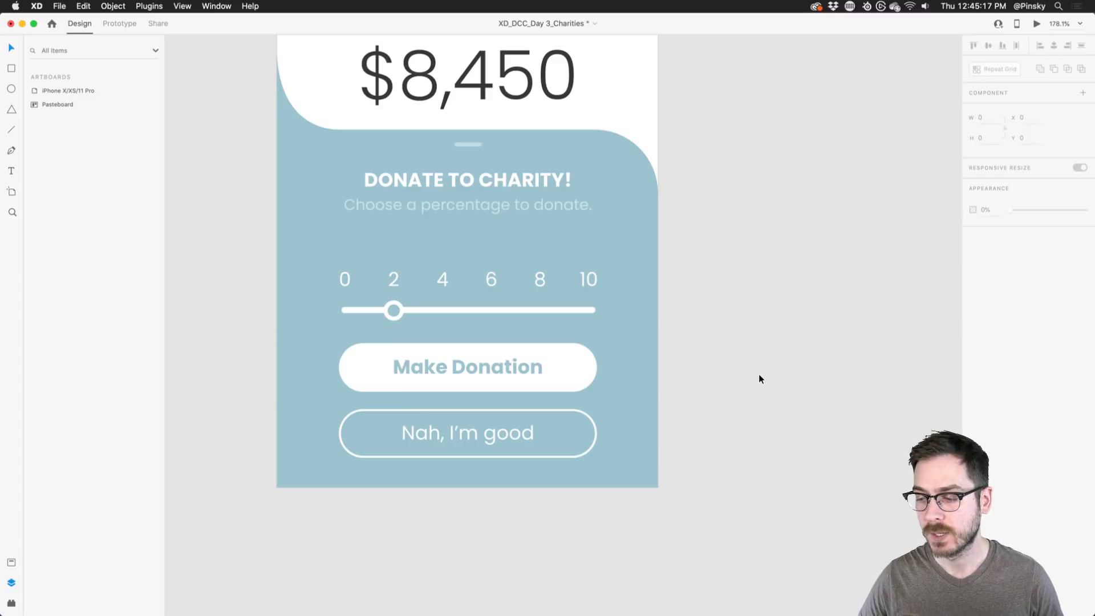
Move the slider group and both buttons up, closer to the donation subtitle, placing the lower button at Y 704.
left_click(446, 333)
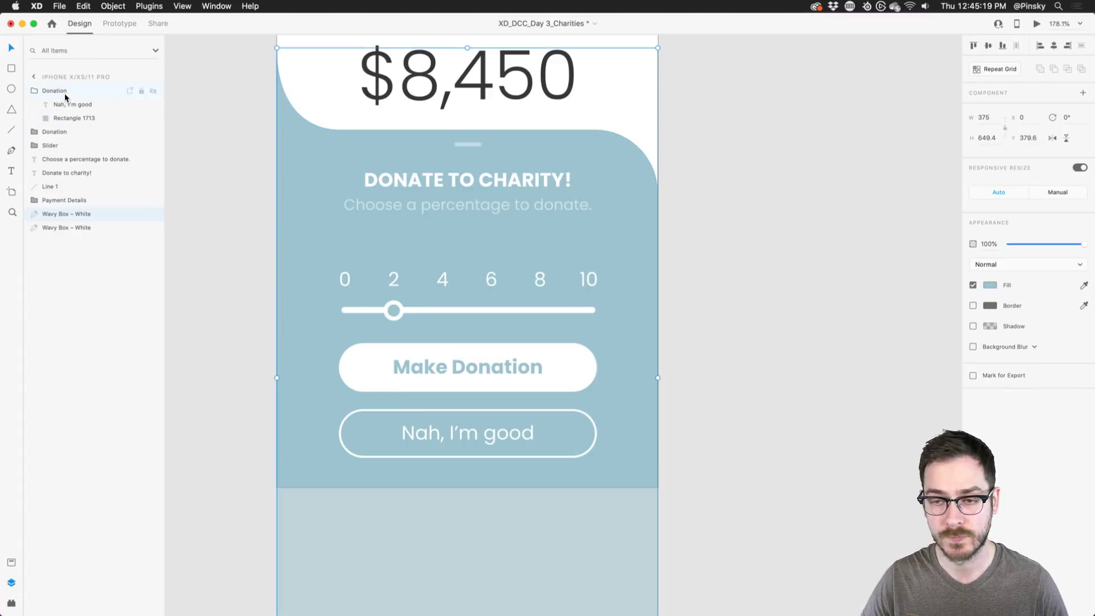
left_click(433, 310)
left_click_drag(434, 308, 437, 282)
left_click_drag(468, 365, 467, 332)
left_click_drag(467, 429, 464, 398)
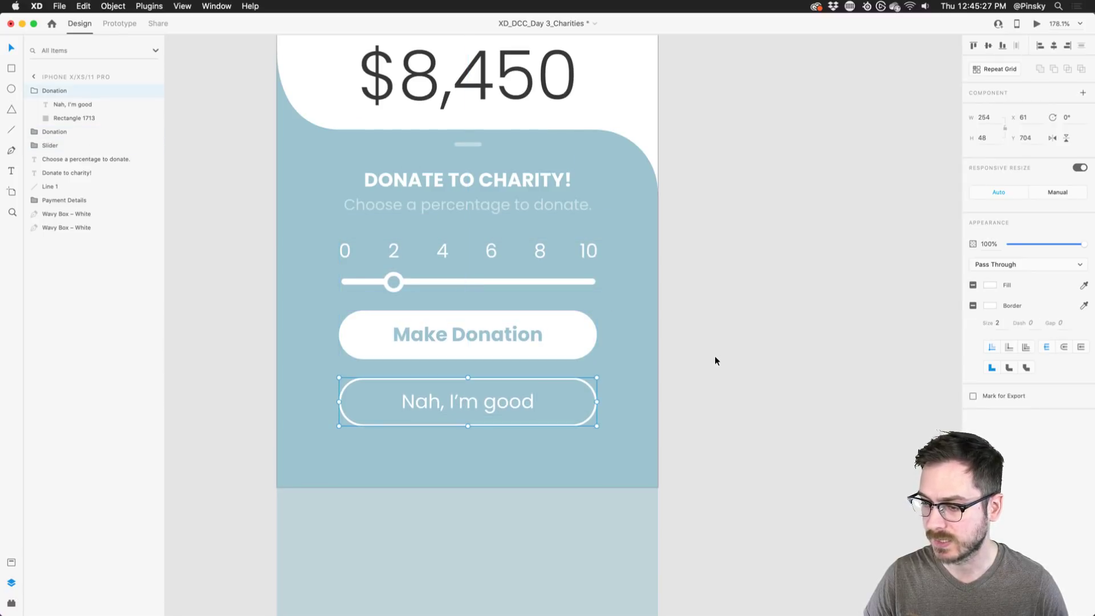
Send the Payment Details group one level back, behind the donation panel's wavy box.
scroll(710, 354, "down", 5)
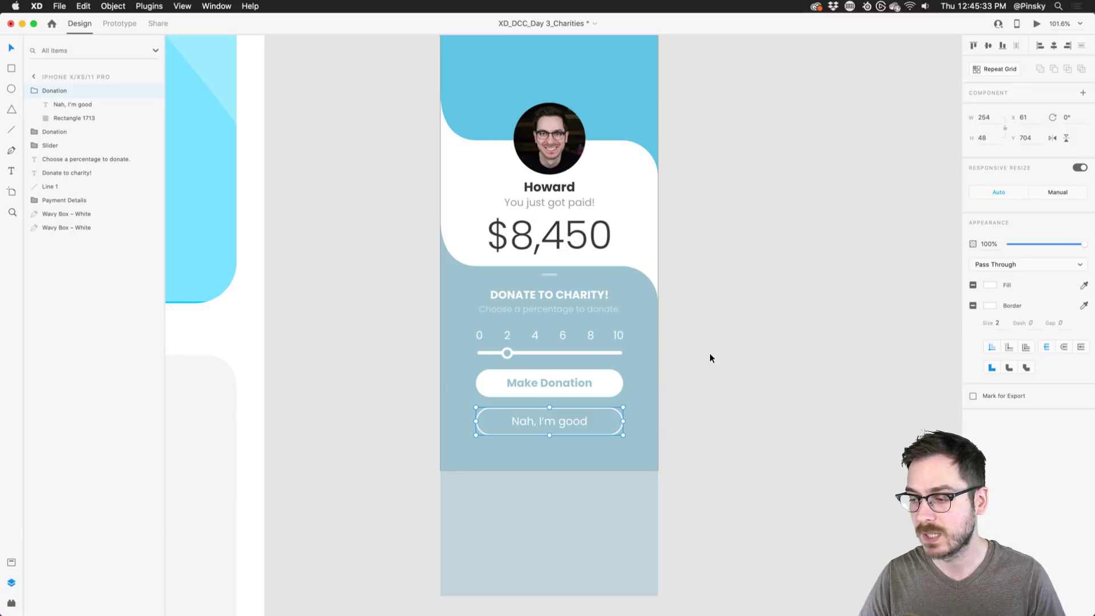
scroll(710, 358, "right", 2)
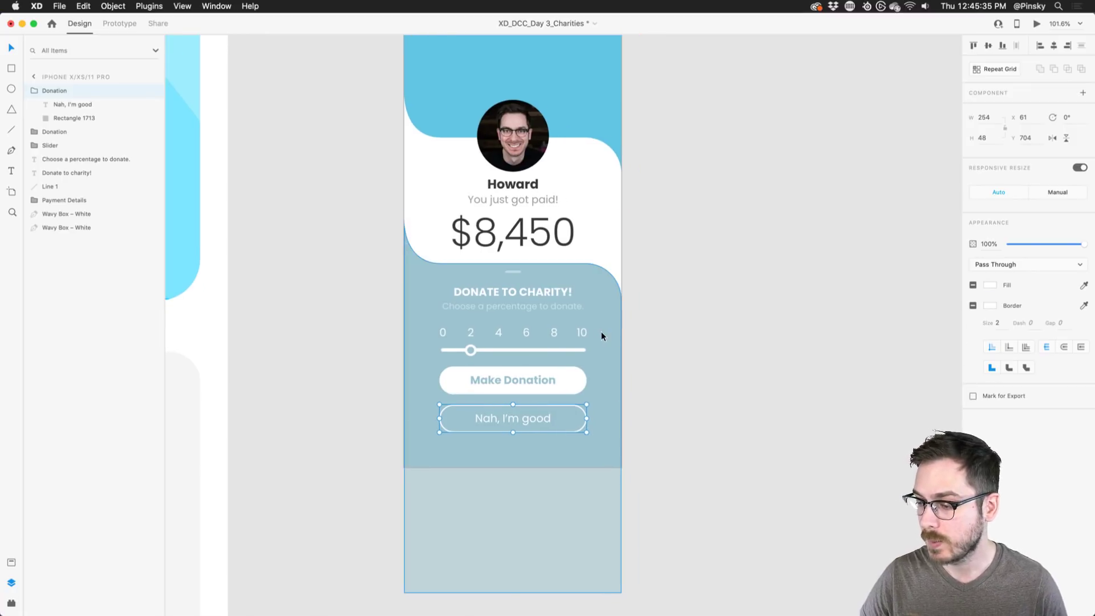
left_click(601, 334)
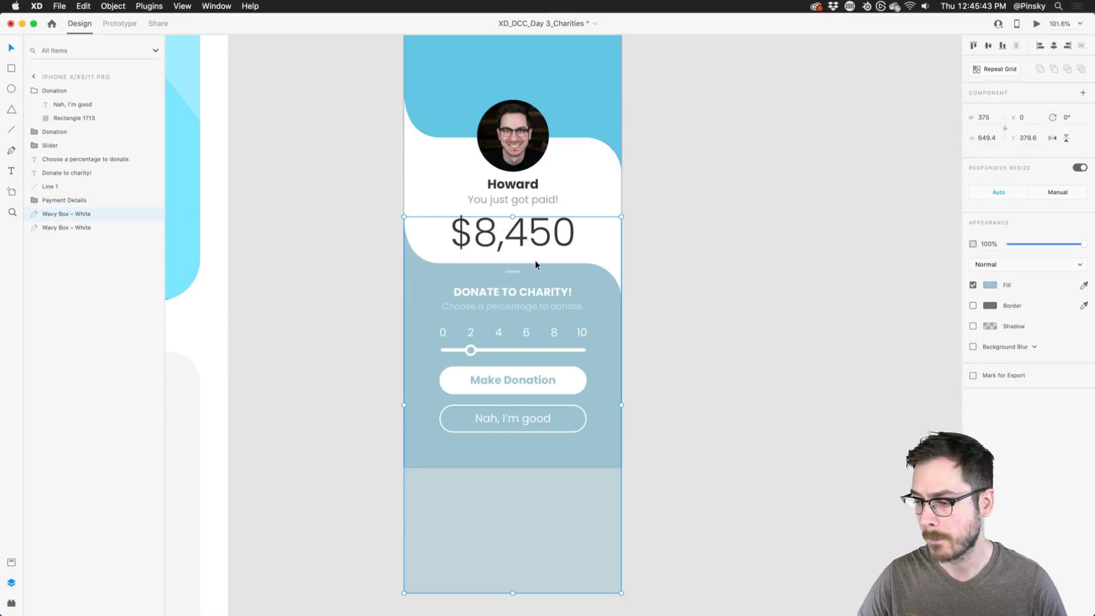
left_click(69, 200)
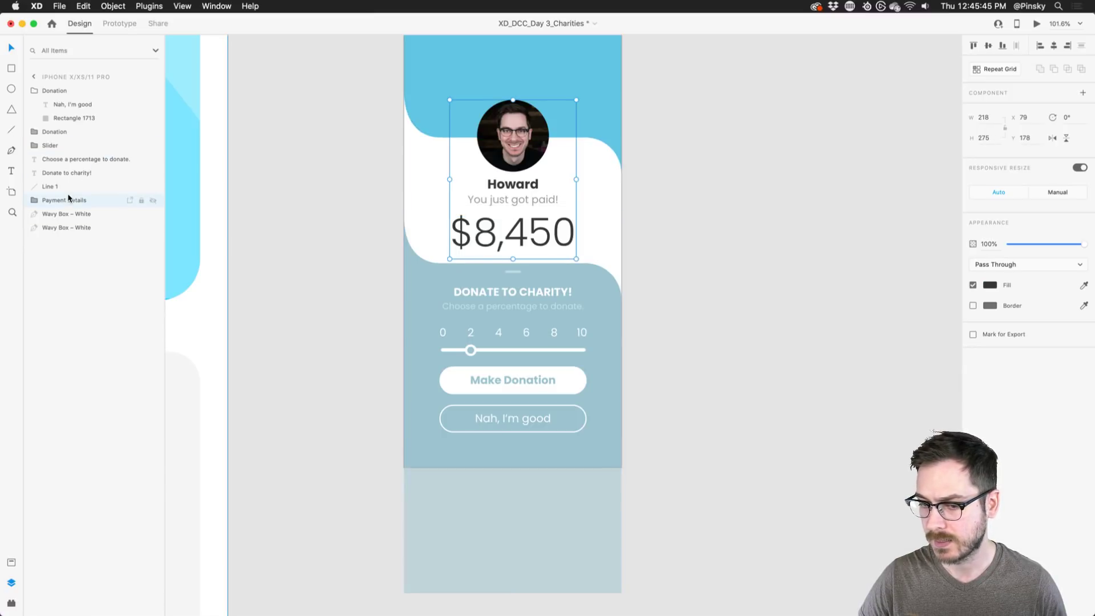
key("super+bracketleft")
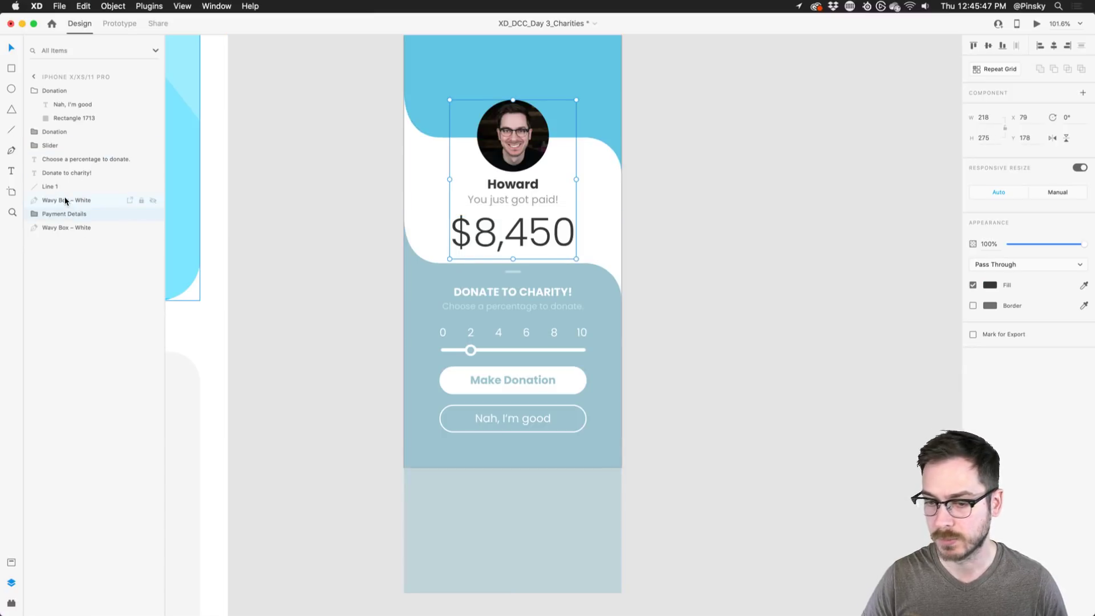
Select the donation panel's wavy box with all layers above it, try moving them together, and undo the move.
left_click(66, 201)
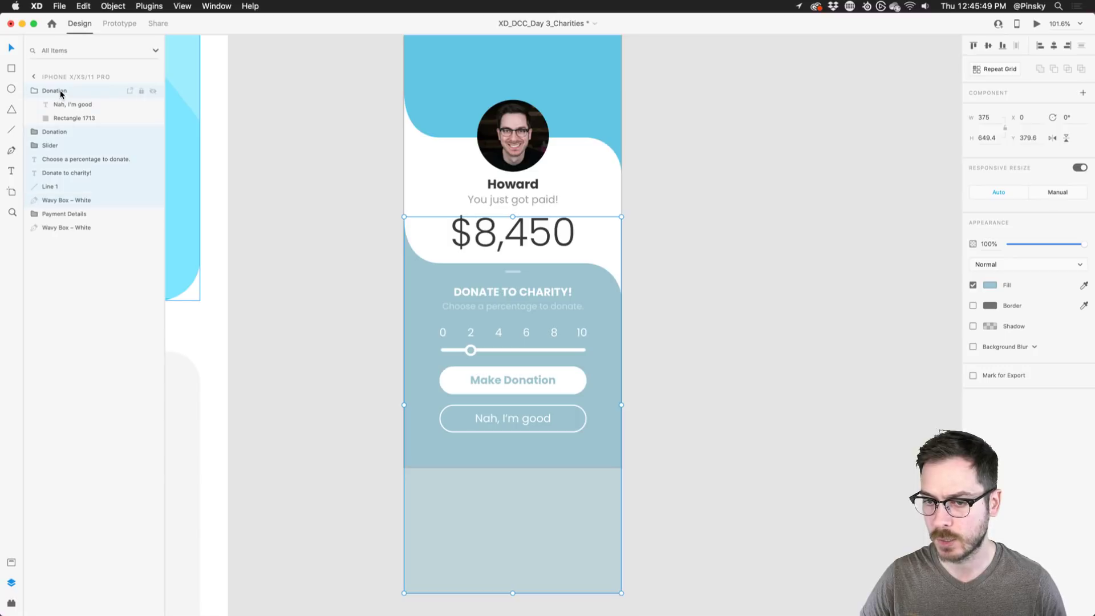
left_click_drag(624, 315, 522, 327)
key("super+z")
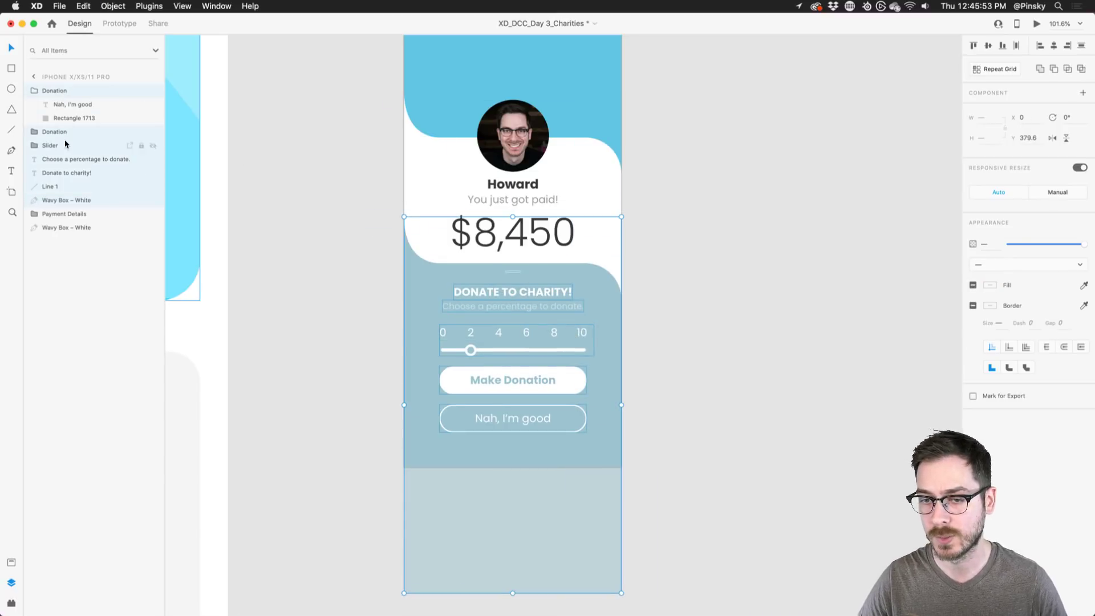
Group the selected donation panel layers and name the group "Donate to Charity".
key("super+g")
double_click(56, 90)
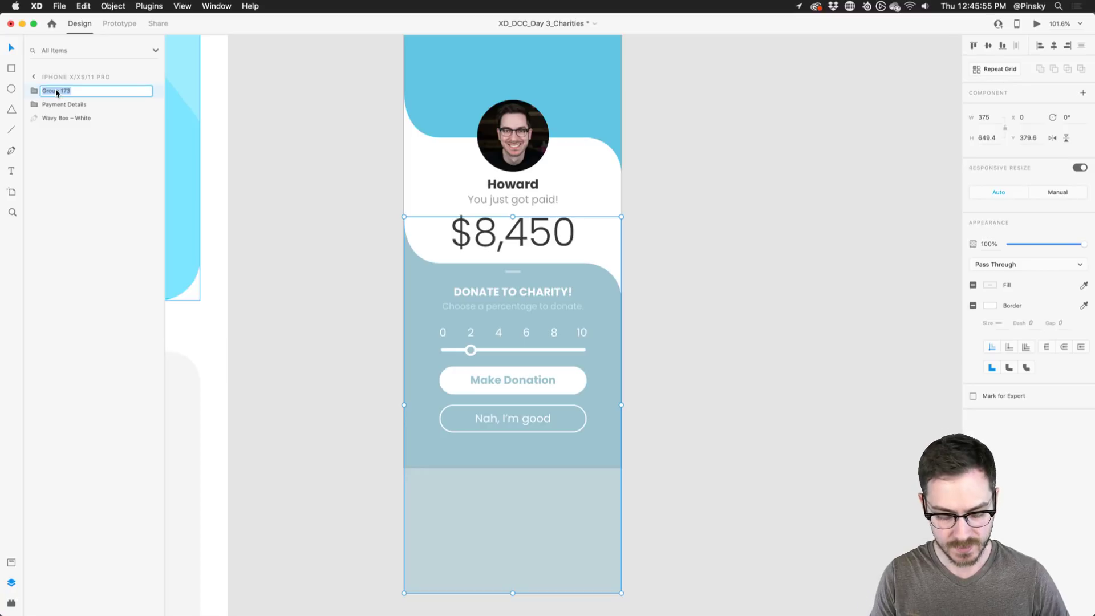
type("Donate to Charity")
key("Return")
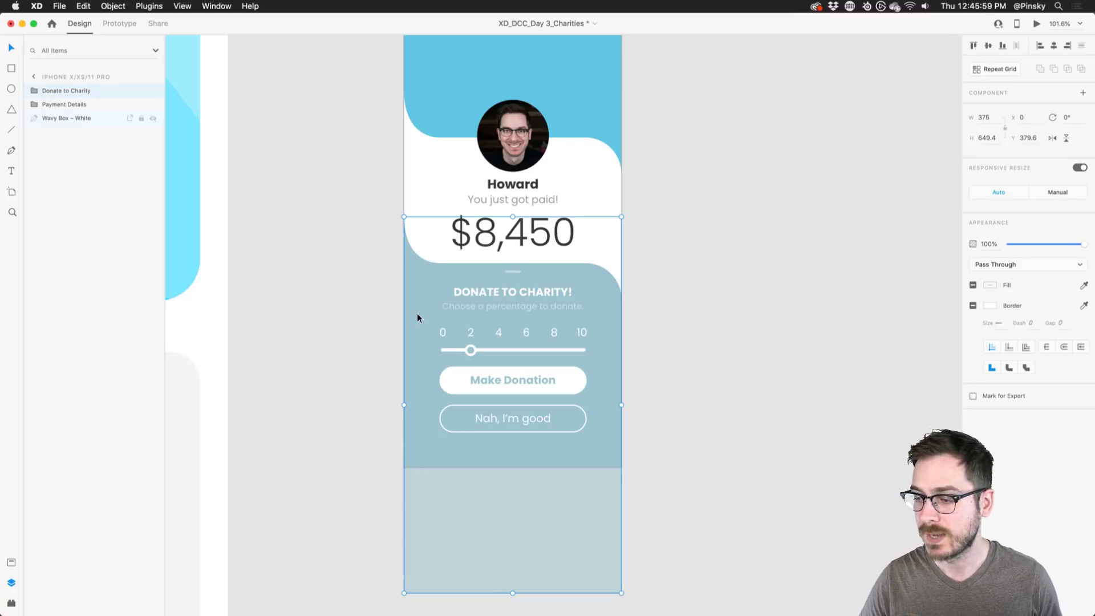
Move the white wavy box with the payment details up, and raise the Donate to Charity group to Y 349.6.
scroll(417, 313, "down", 3)
key("Escape")
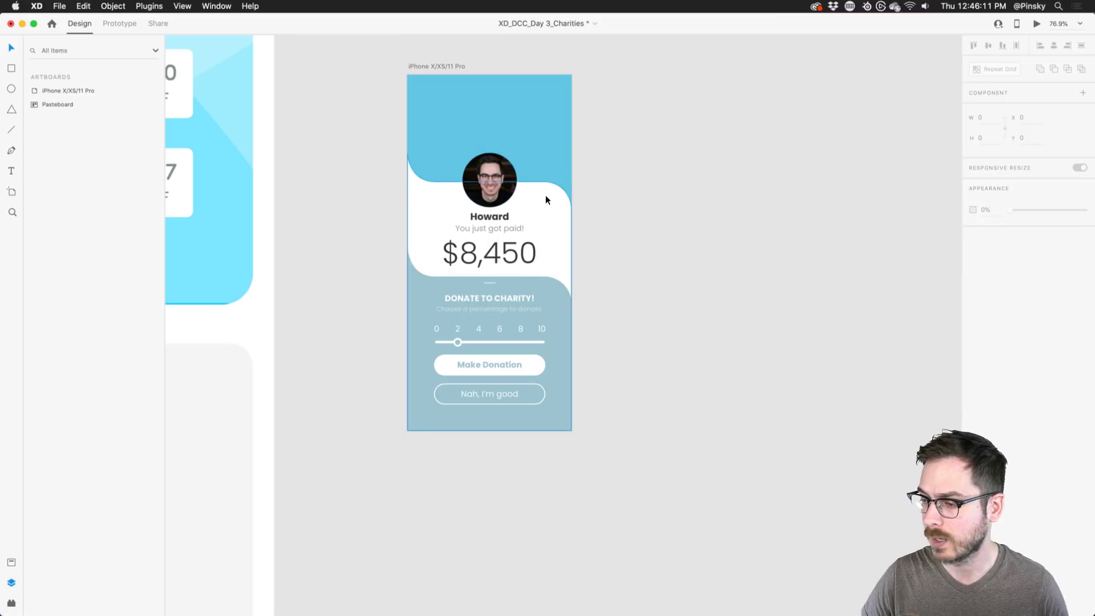
mouse_move(545, 195)
left_mouse_down()
mouse_move(536, 197)
mouse_move(550, 210)
mouse_move(556, 192)
left_mouse_up()
left_click_drag(543, 276, 536, 269)
key("Escape")
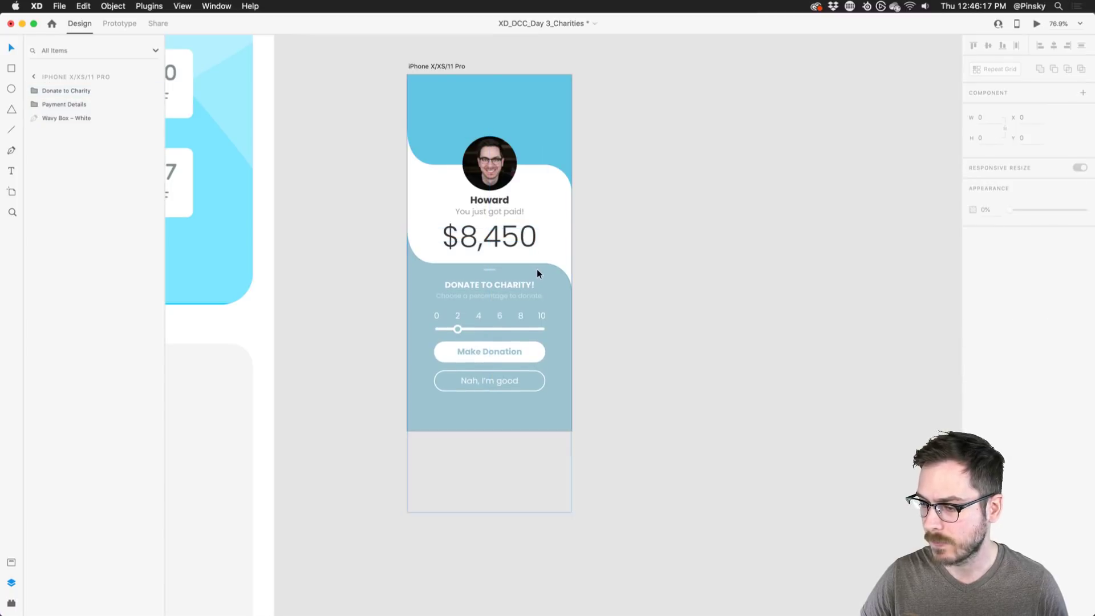
left_click(650, 302)
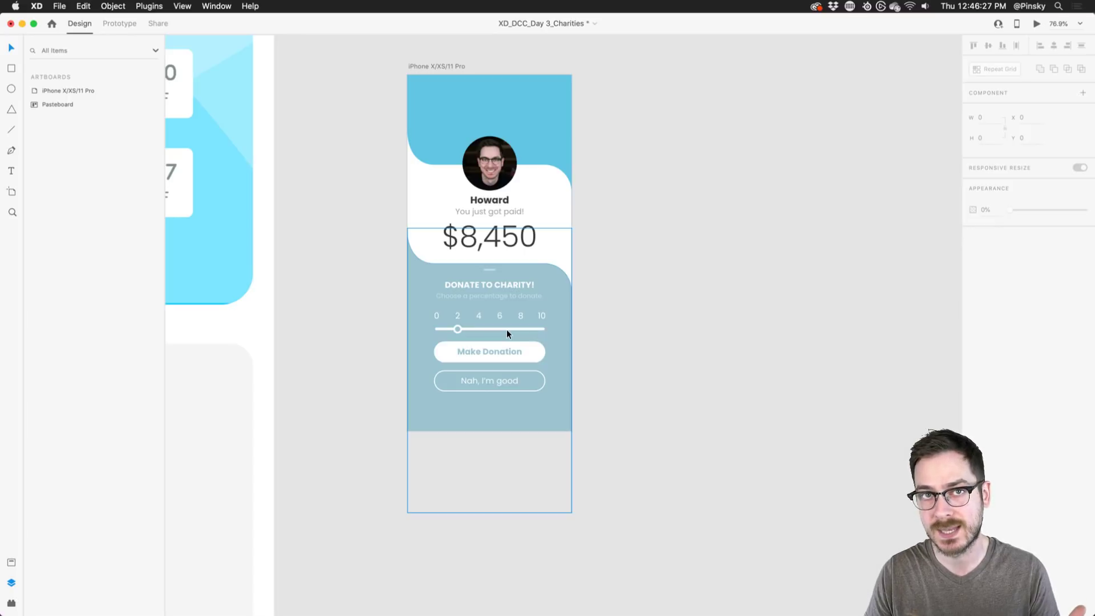
key("Escape")
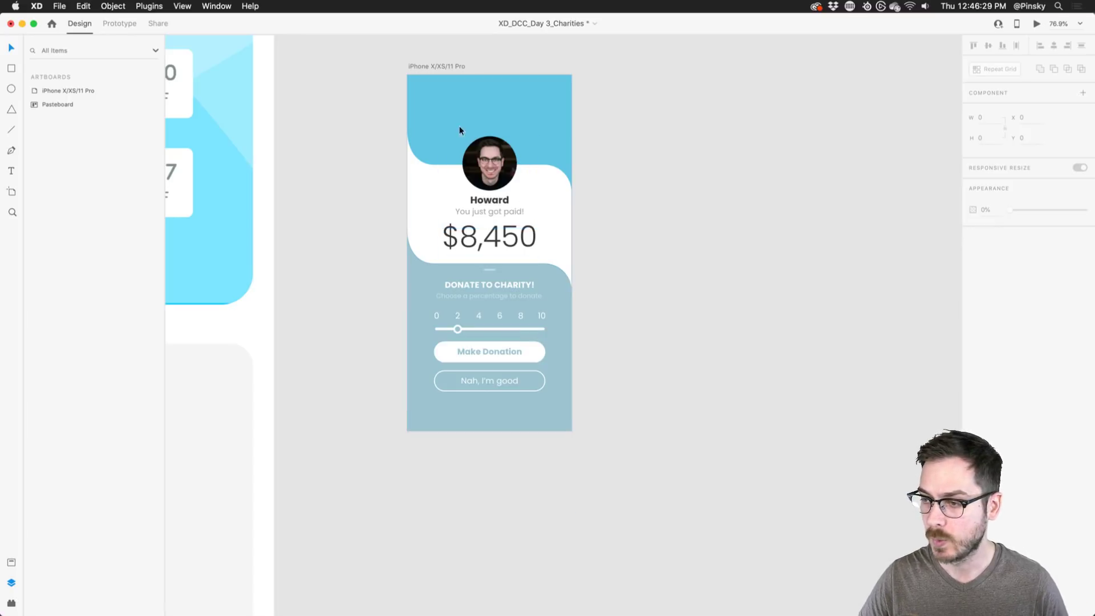
Duplicate the iPhone X/XS/11 Pro artboard beside the original.
left_click(425, 66)
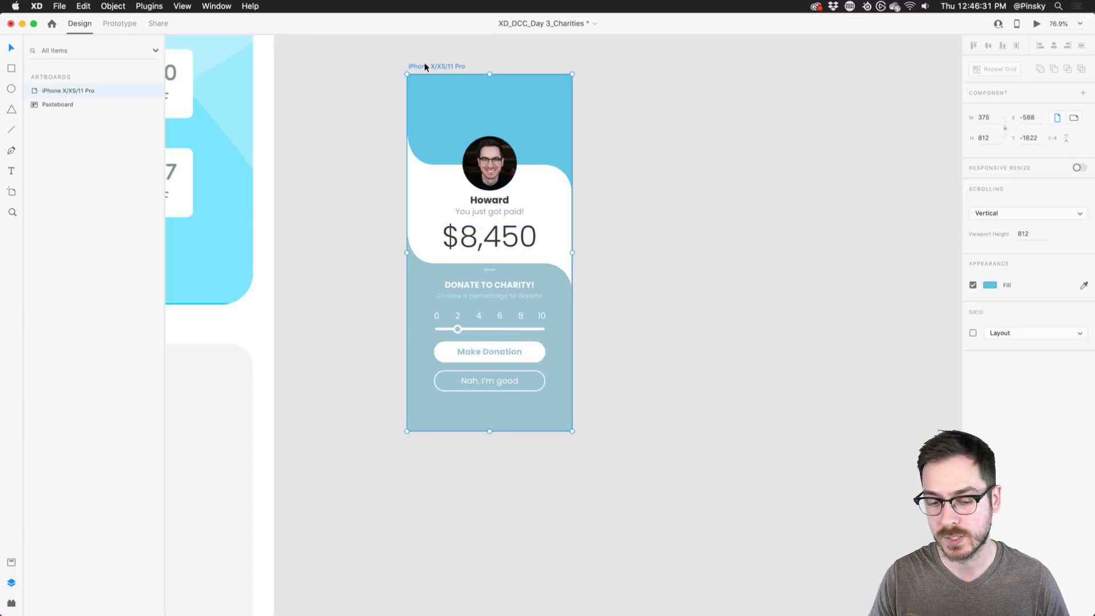
scroll(433, 59, "up", 3)
key("super+d")
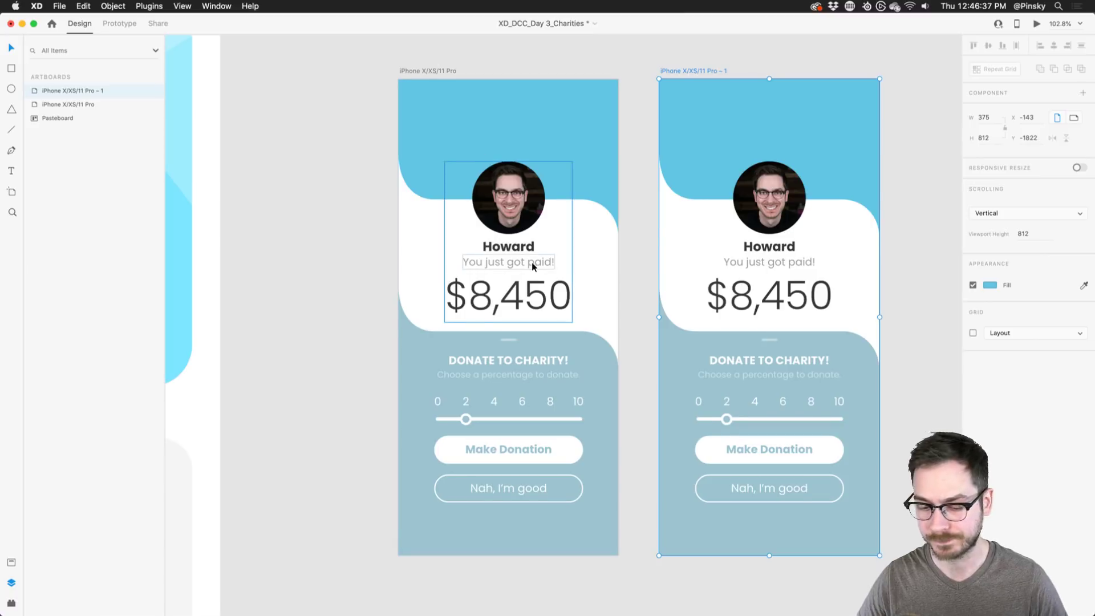
On the original artboard, lower the Donate to Charity group to Y 596.6 so only its heading and subtitle stay on screen.
scroll(533, 262, "down", 1)
scroll(533, 262, "right", 1)
left_click(541, 309)
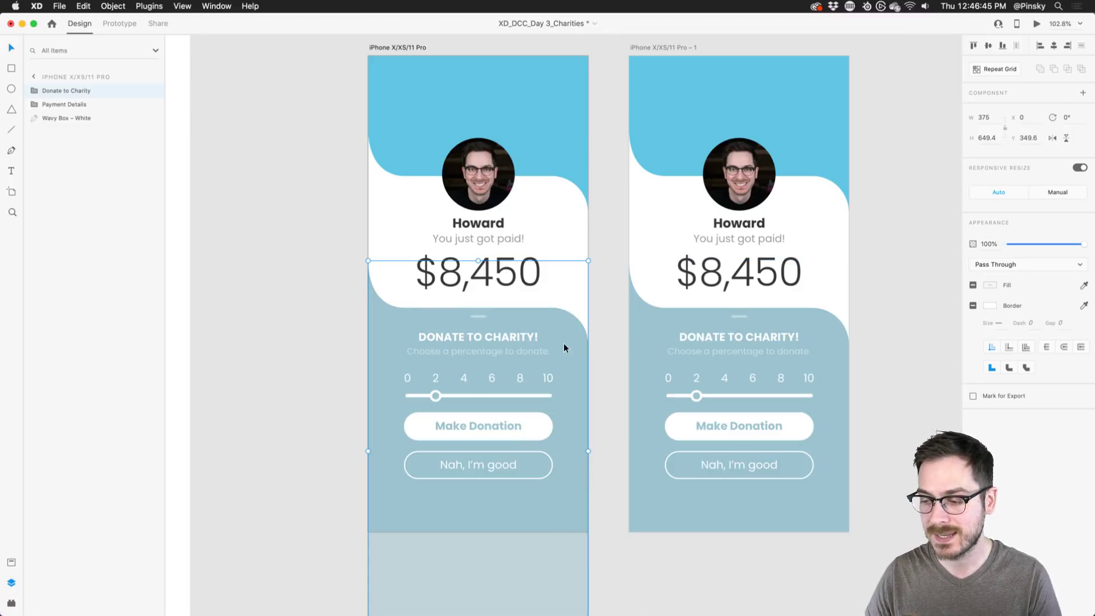
left_click_drag(532, 320, 523, 487)
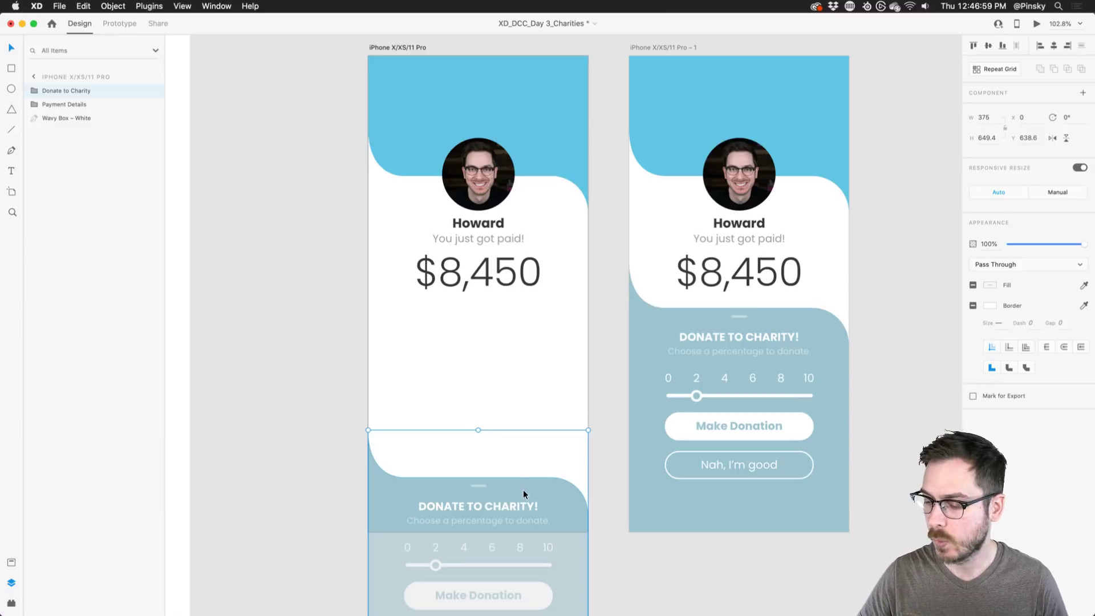
left_click_drag(555, 476, 554, 453)
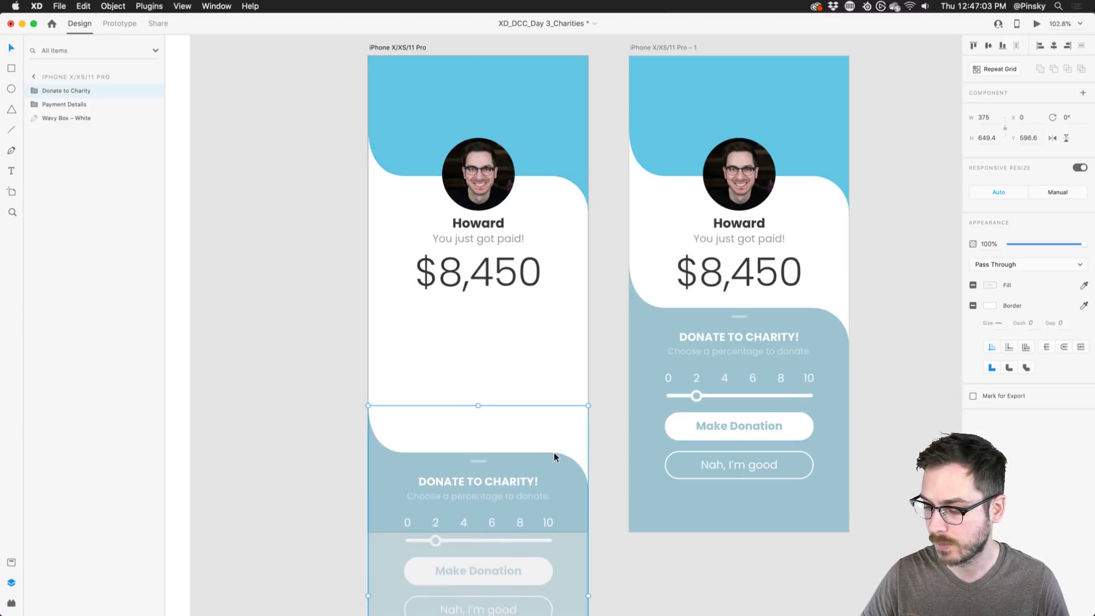
Spread the original artboard's slider and buttons downward inside the donation group, with the slider at Y 837 and the "Nah, I'm good" button at Y 1129.
scroll(554, 453, "down", 5)
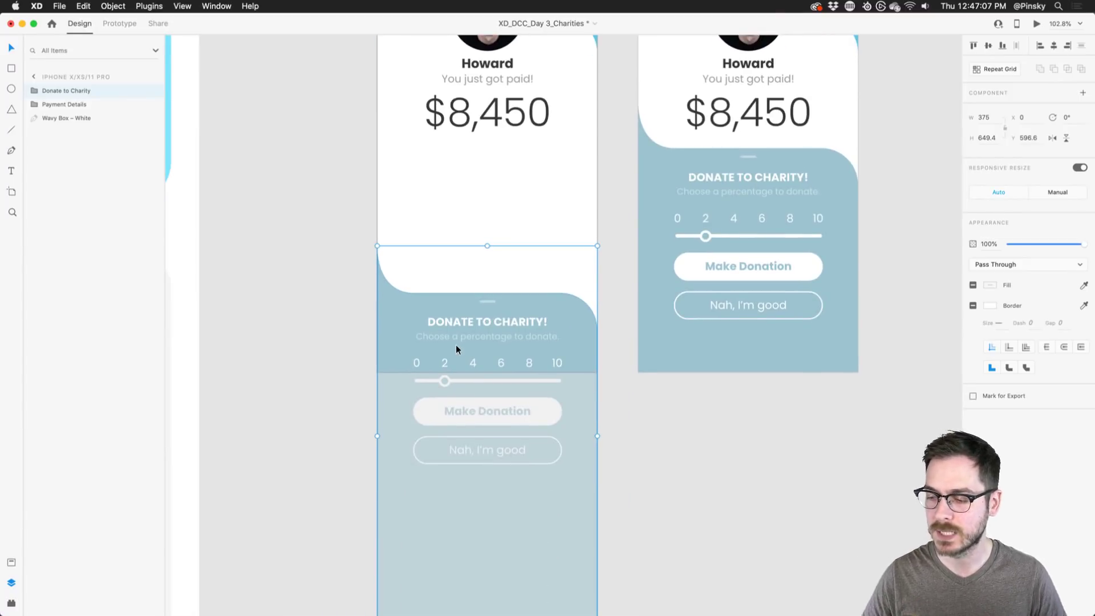
double_click(443, 359)
left_click_drag(485, 444, 482, 533)
left_click_drag(498, 400, 489, 467)
left_click_drag(440, 379, 445, 413)
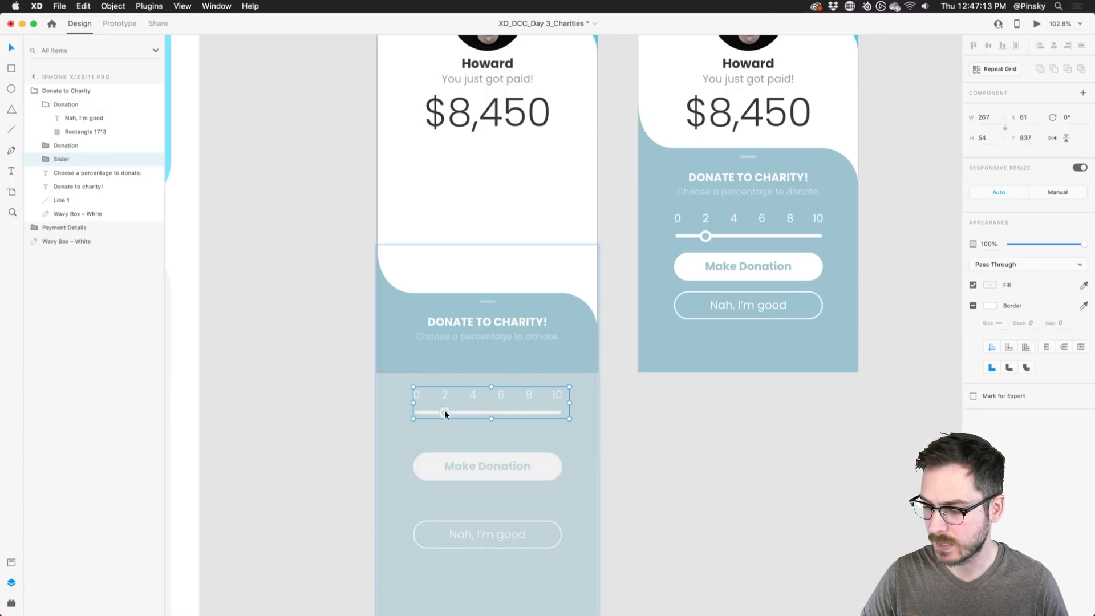
scroll(489, 515, "down", 1)
left_click_drag(487, 523, 485, 562)
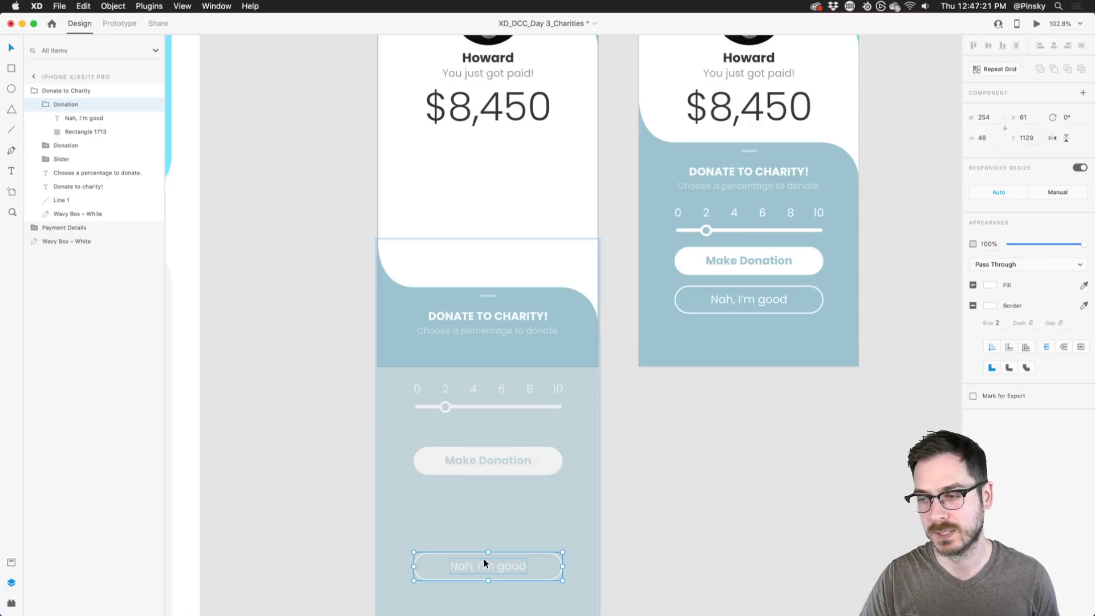
left_click(616, 281)
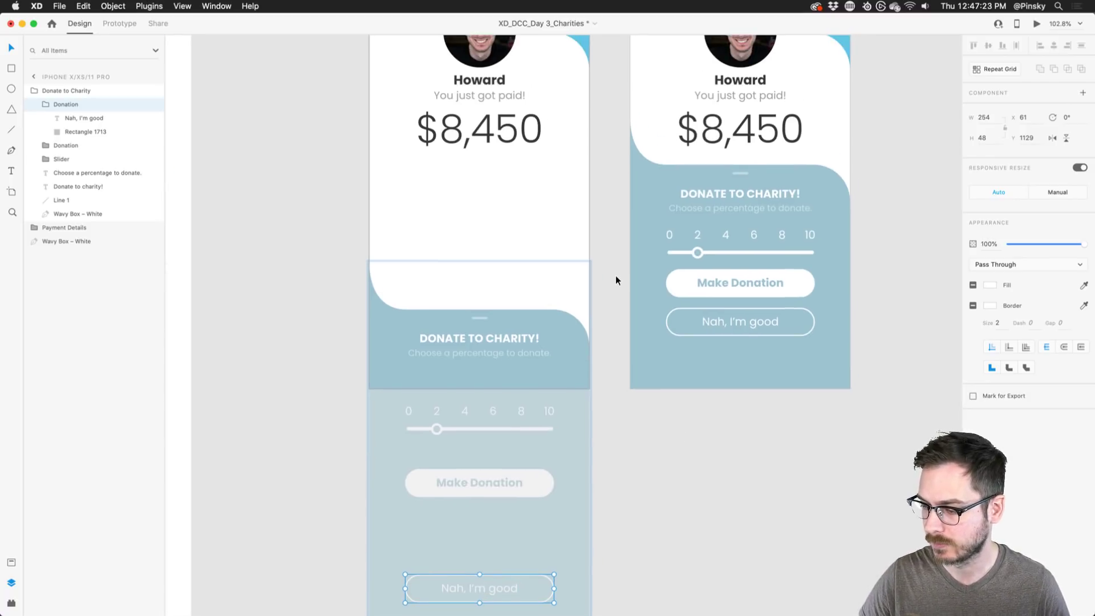
In Prototype mode, link the original artboard's Donate to Charity group to the duplicate artboard using a Drag trigger with Auto-Animate.
scroll(616, 280, "up", 5)
scroll(616, 280, "right", 3)
scroll(616, 278, "up", 2)
scroll(616, 279, "right", 1)
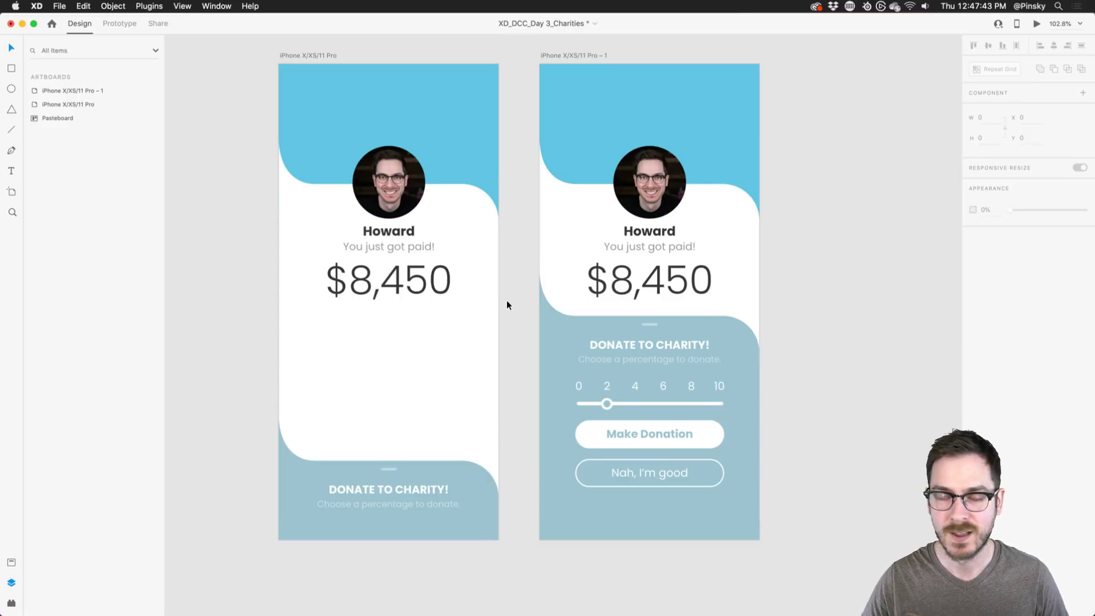
scroll(520, 223, "right", 2)
scroll(519, 223, "up", 1)
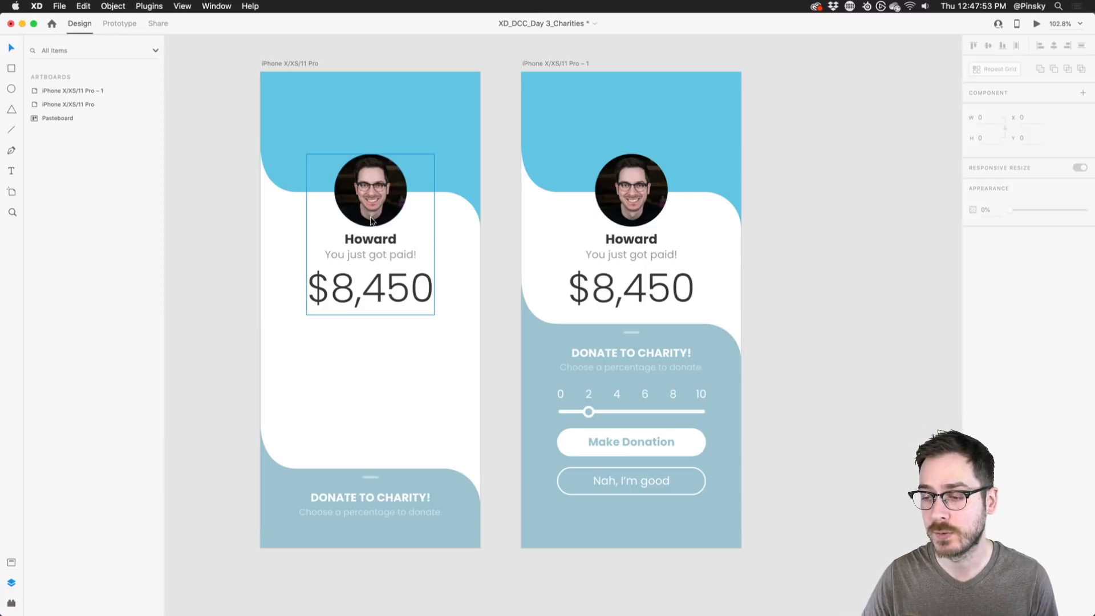
left_click(116, 23)
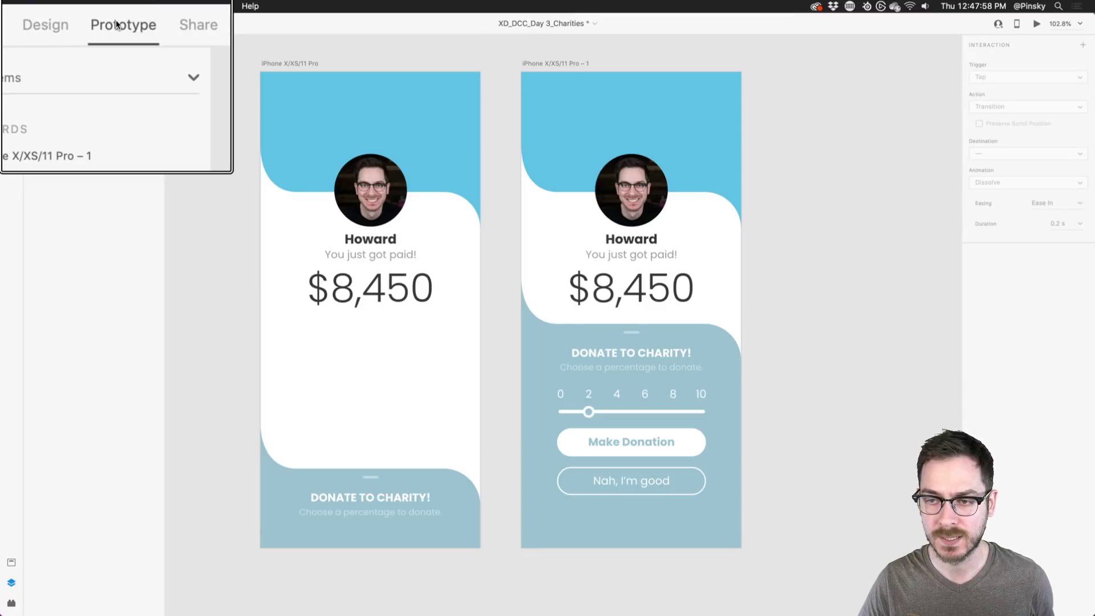
left_click(421, 487)
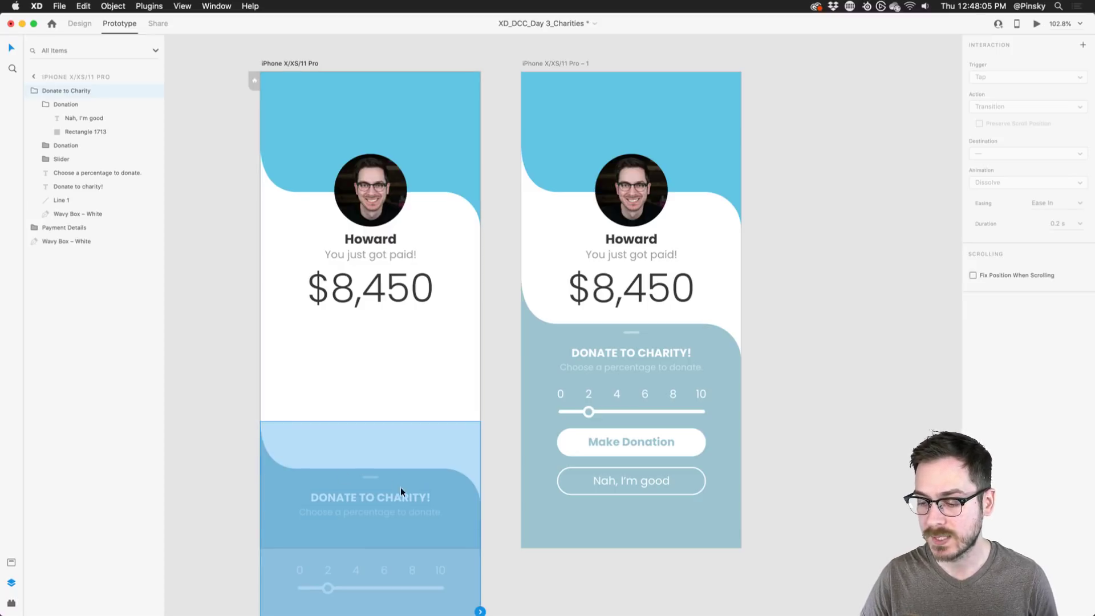
scroll(374, 499, "down", 5)
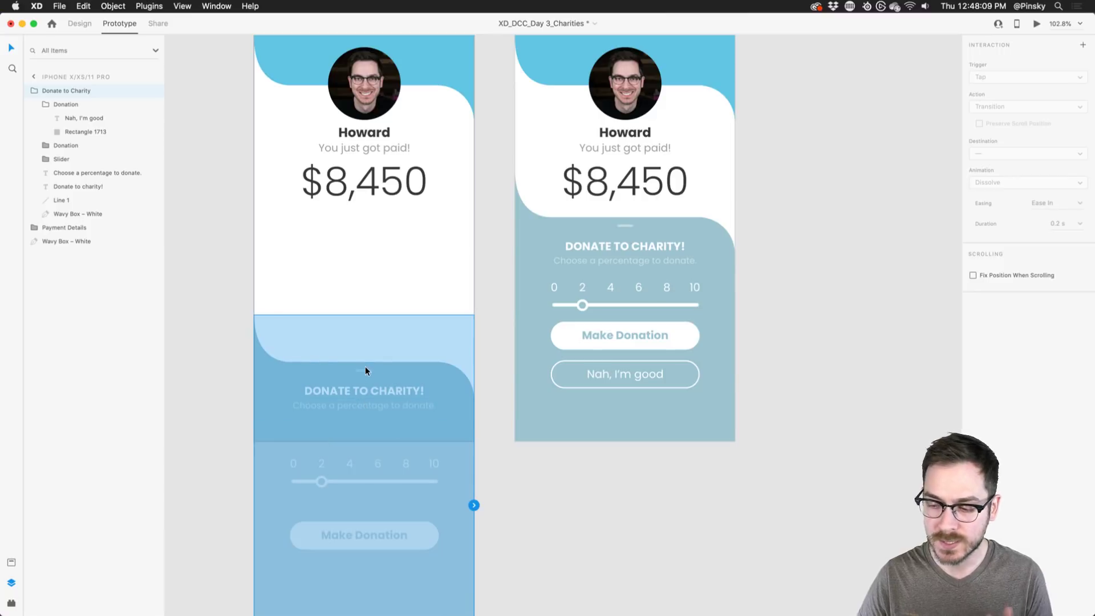
left_click(364, 370)
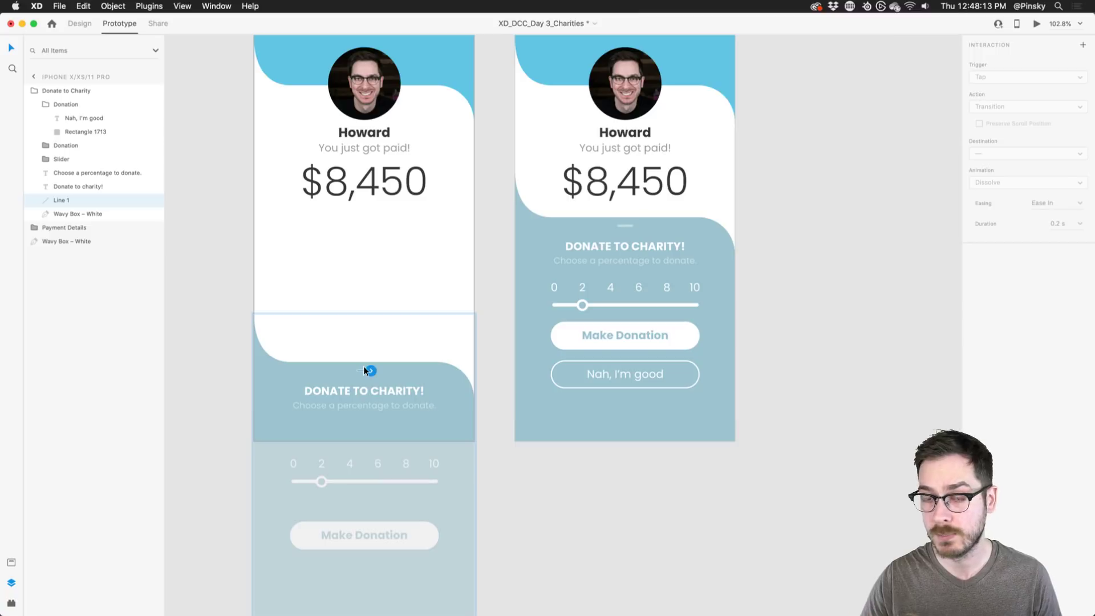
key("Escape")
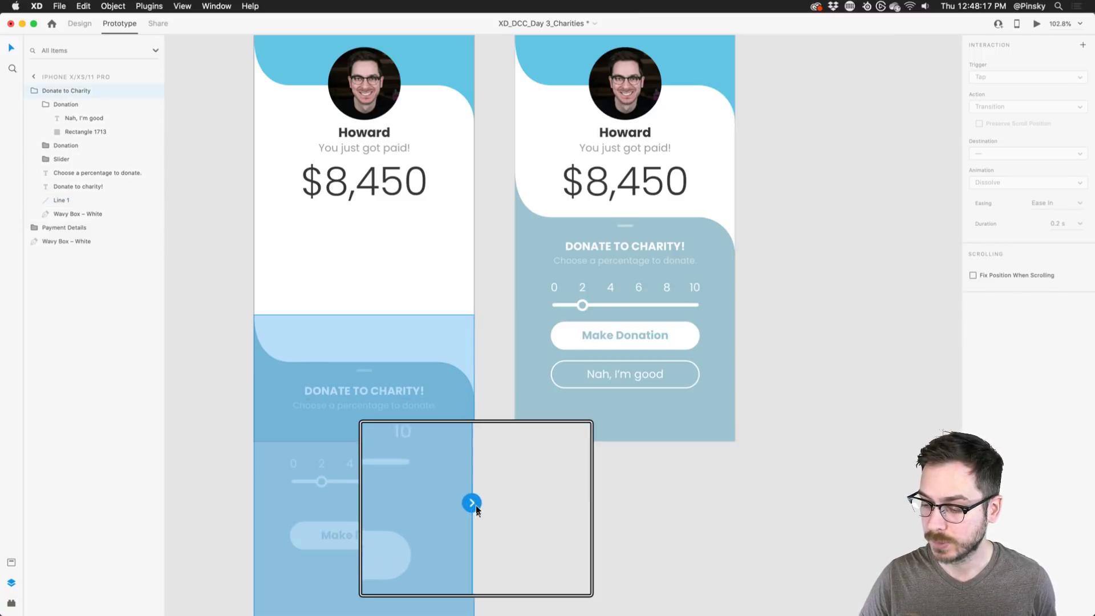
left_click_drag(474, 503, 560, 217)
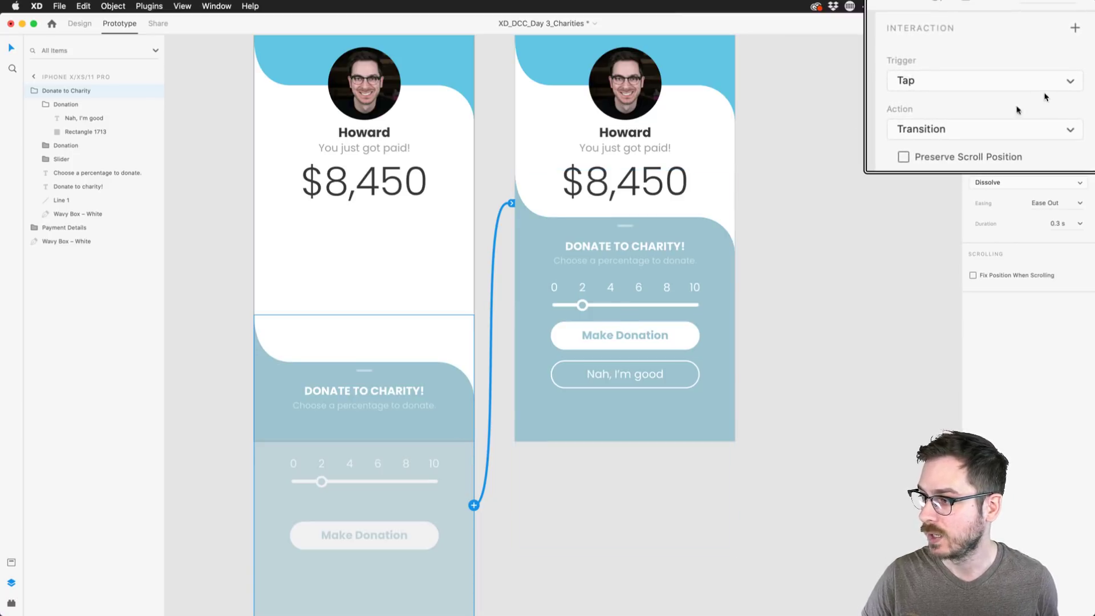
left_click(1026, 82)
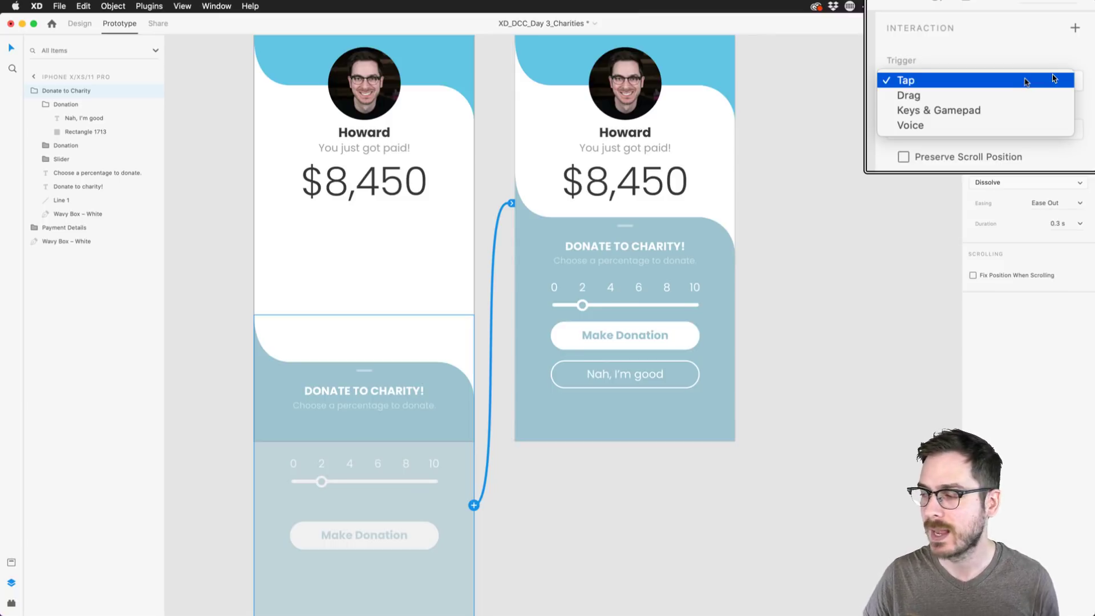
left_click(1003, 97)
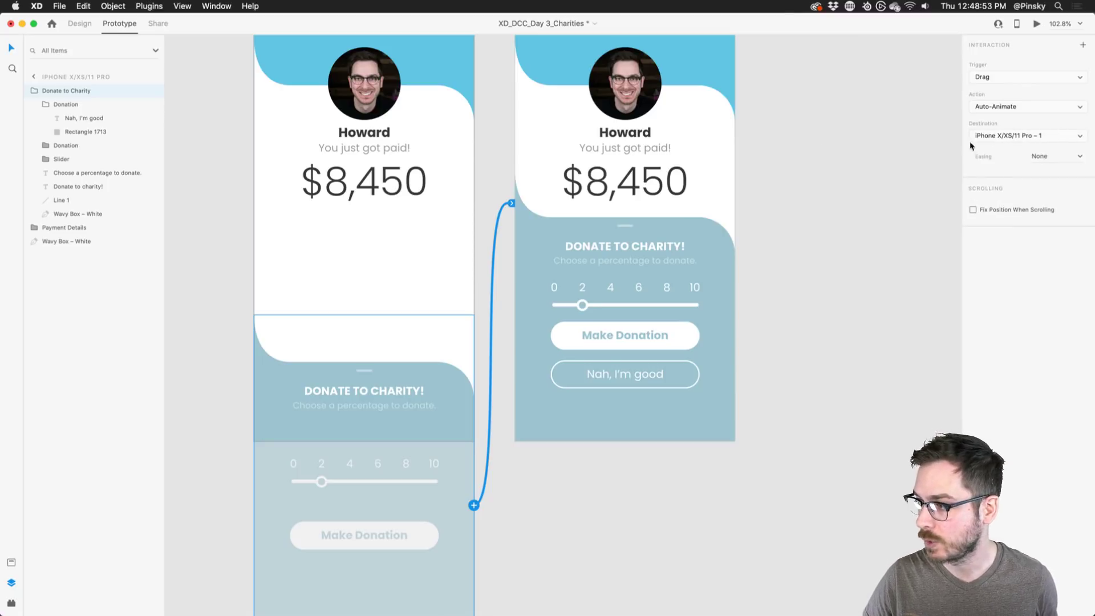
Preview the prototype from the original artboard and test pulling the donation panel up by its handle.
scroll(557, 123, "up", 2)
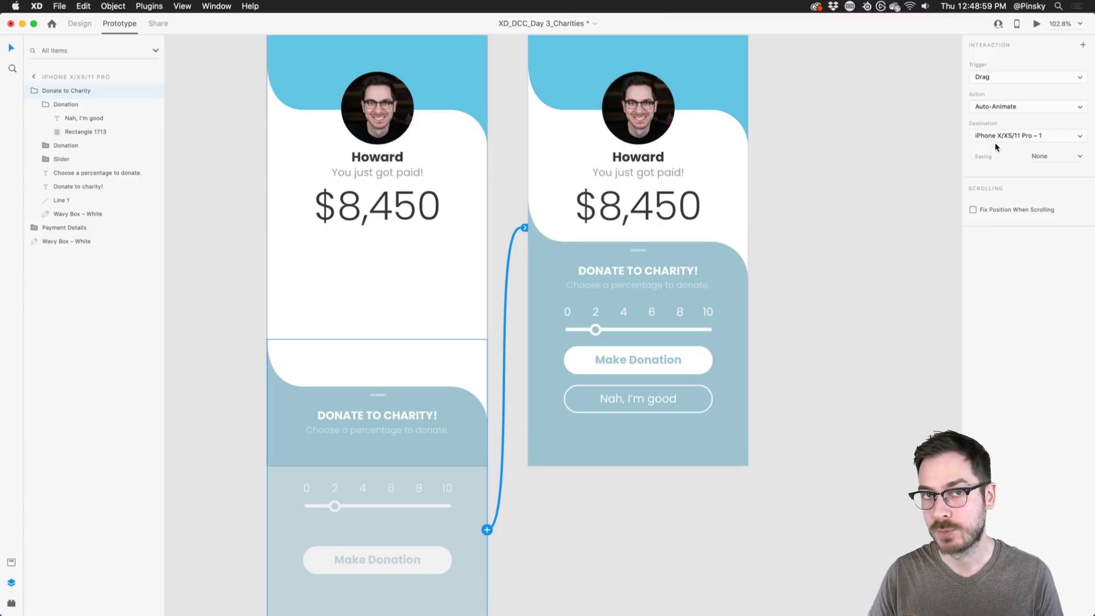
scroll(220, 43, "up", 4)
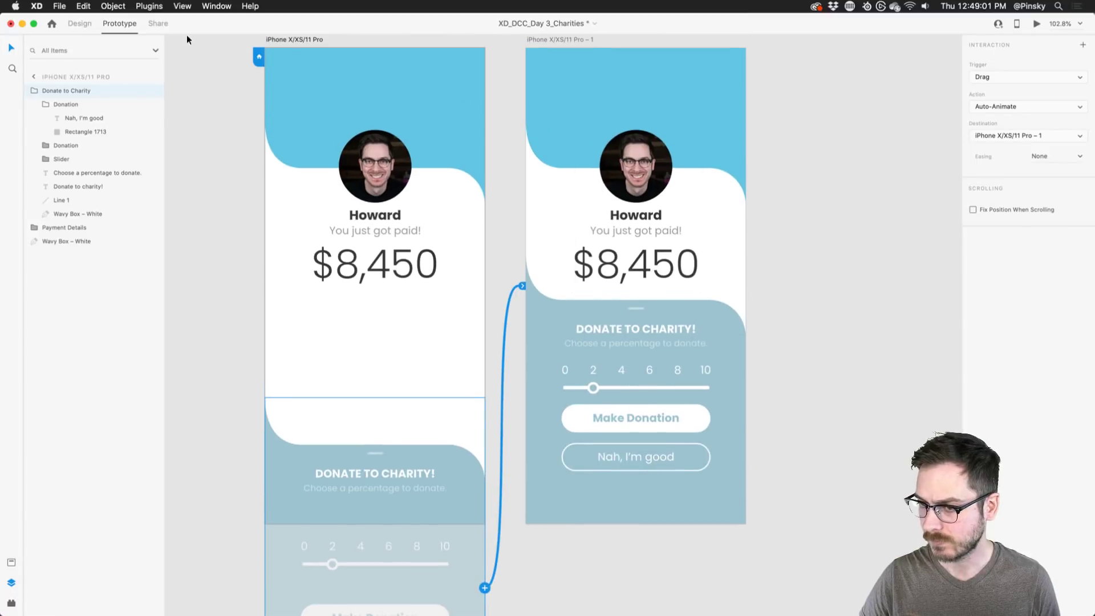
scroll(254, 53, "up", 2)
left_click(286, 62)
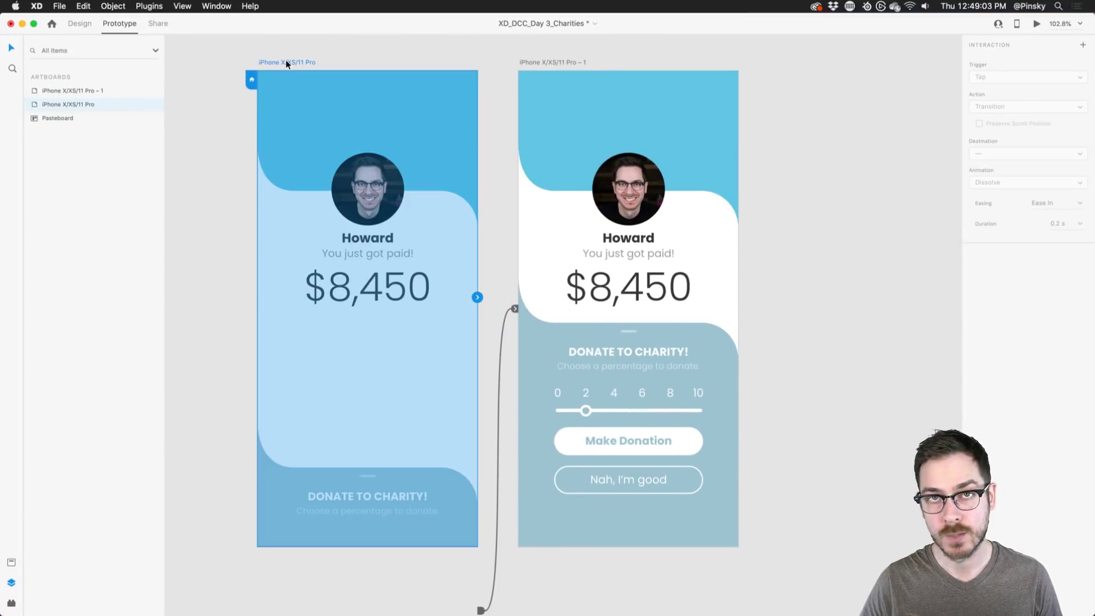
left_click(1036, 24)
scroll(734, 190, "right", 10)
left_click_drag(443, 55, 444, 62)
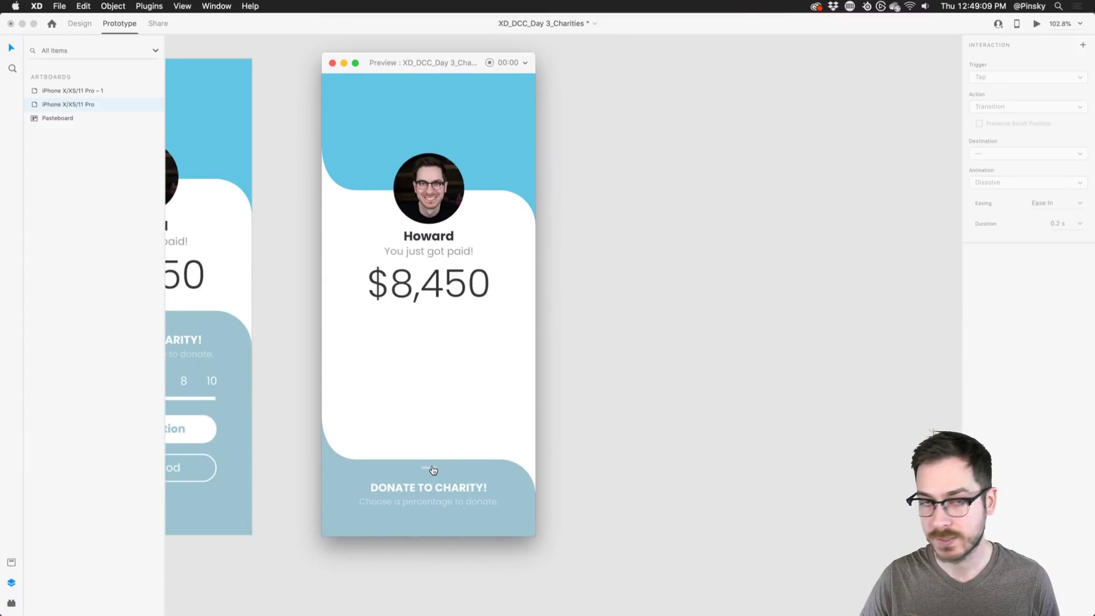
left_click_drag(432, 466, 448, 376)
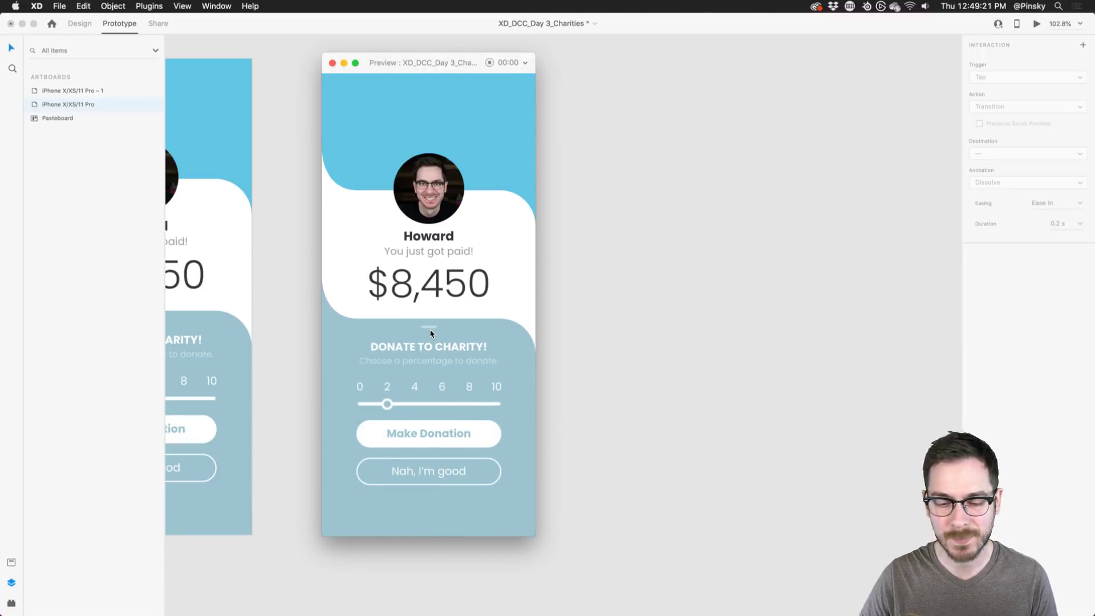
left_click(423, 260)
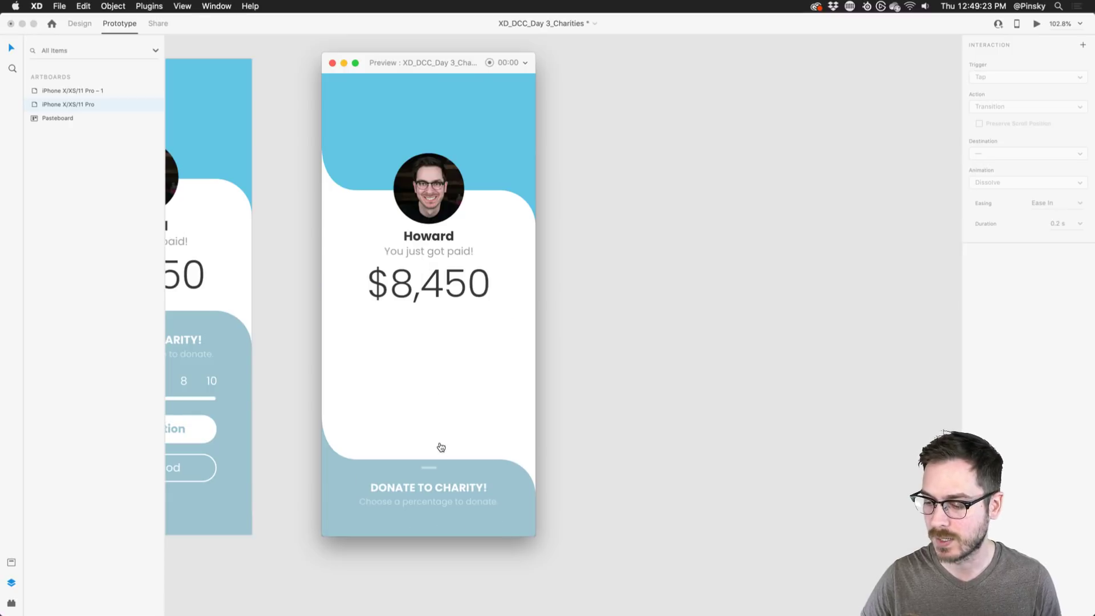
left_click_drag(428, 470, 451, 325)
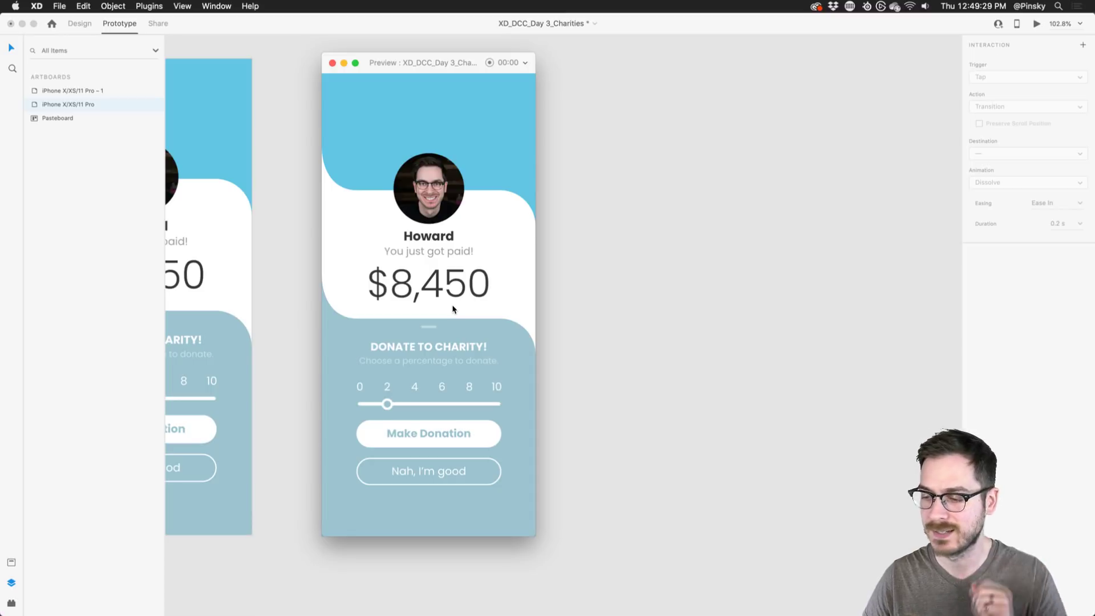
left_click(332, 62)
Link the duplicate artboard's Donate to Charity group back to the original artboard with a Drag trigger and Auto-Animate.
scroll(332, 62, "left", 2)
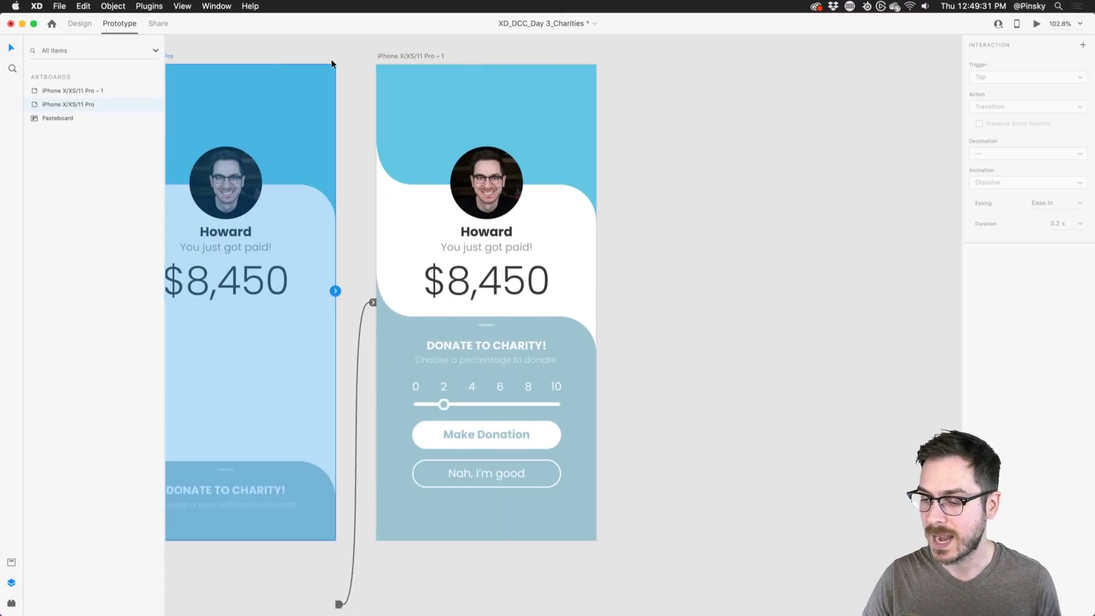
scroll(332, 63, "left", 2)
left_click(586, 307)
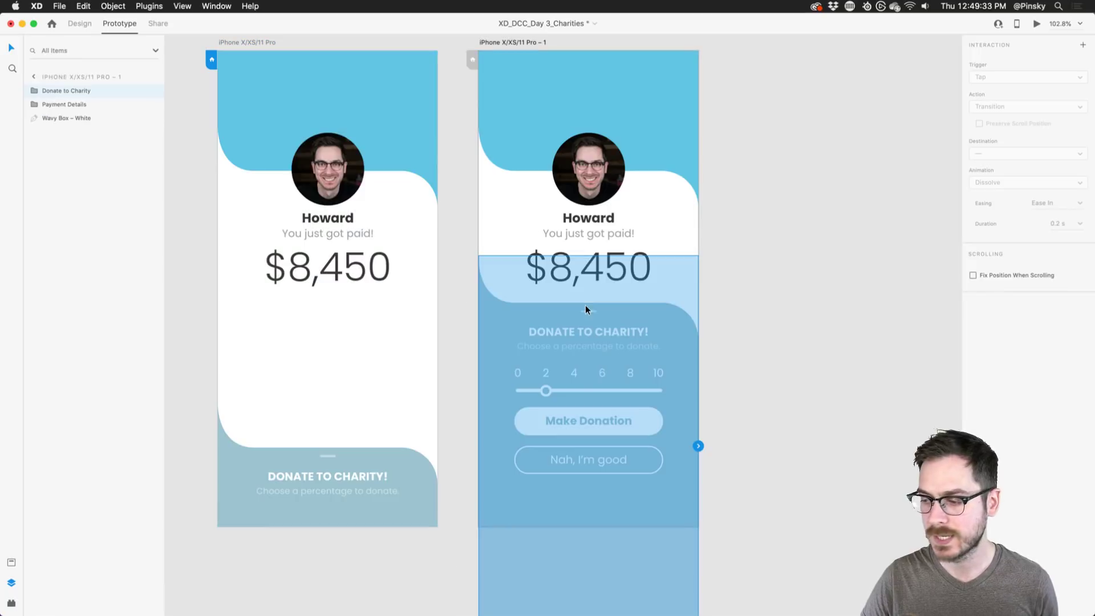
left_click_drag(698, 446, 329, 415)
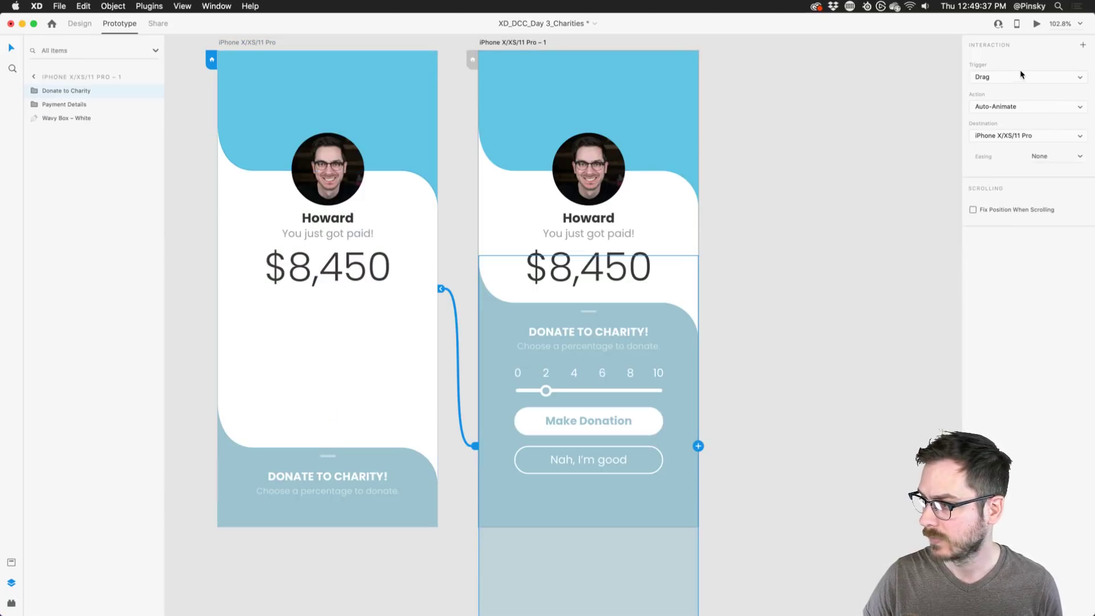
Preview the prototype from the duplicate artboard and test dragging the open donation panel by its handle.
left_click(1037, 24)
left_click_drag(426, 328, 428, 305)
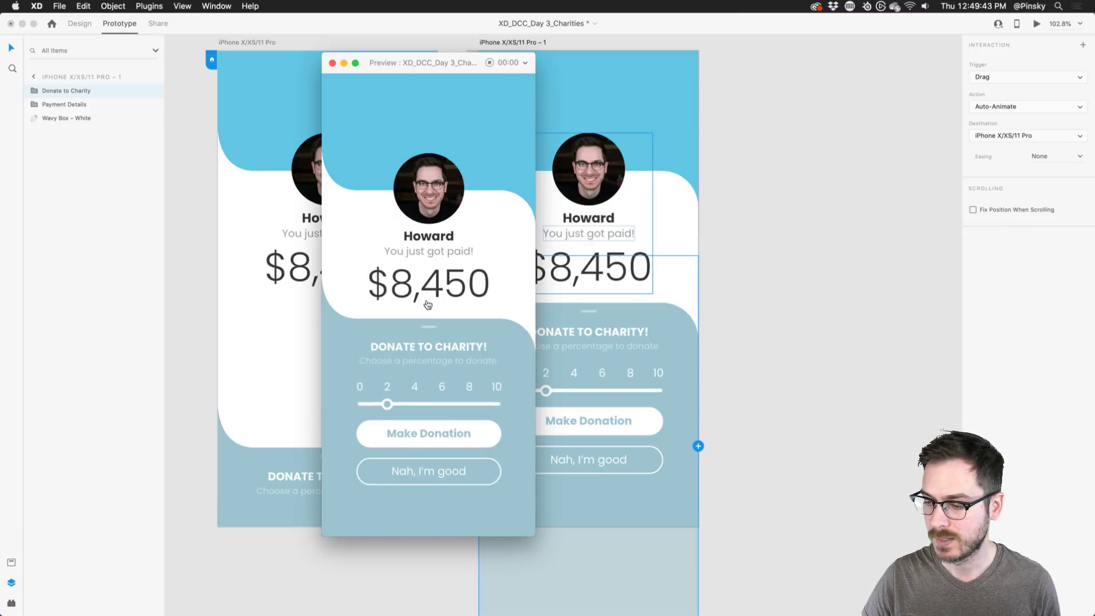
left_click(332, 63)
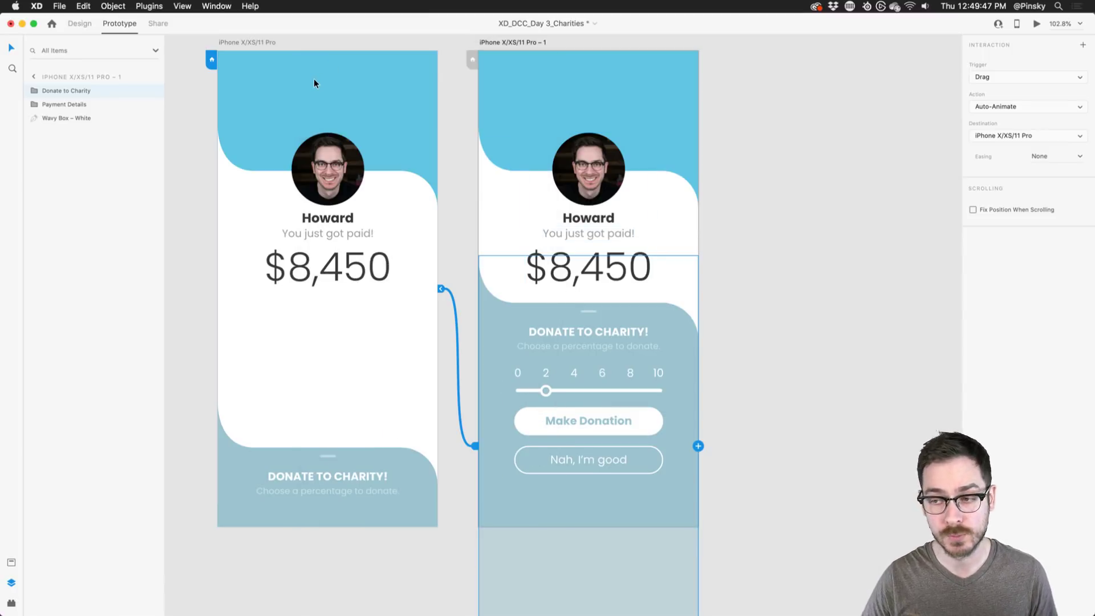
Add a second interaction from the original artboard's Donate to Charity group to the duplicate: Tap, Auto-Animate, Snap easing, 0.4 s duration.
left_click(331, 461)
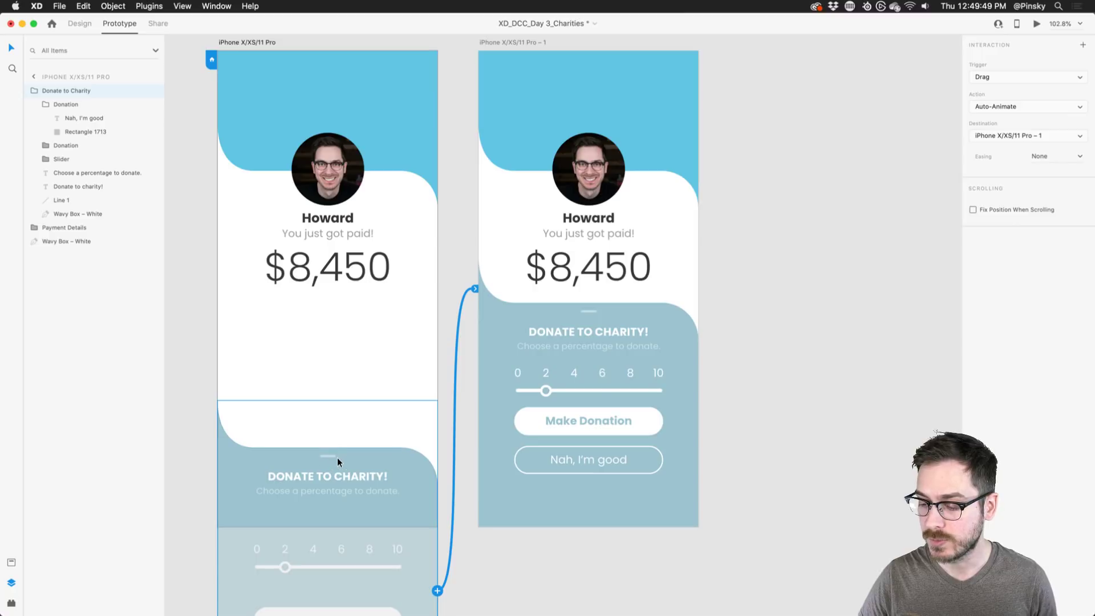
scroll(326, 447, "down", 2)
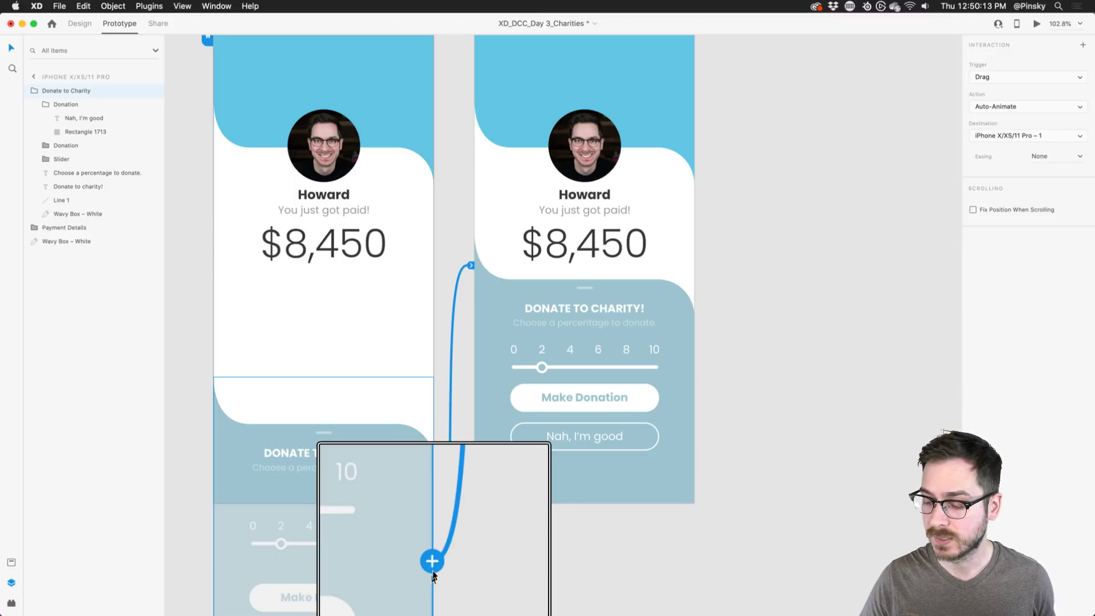
left_click_drag(433, 561, 495, 326)
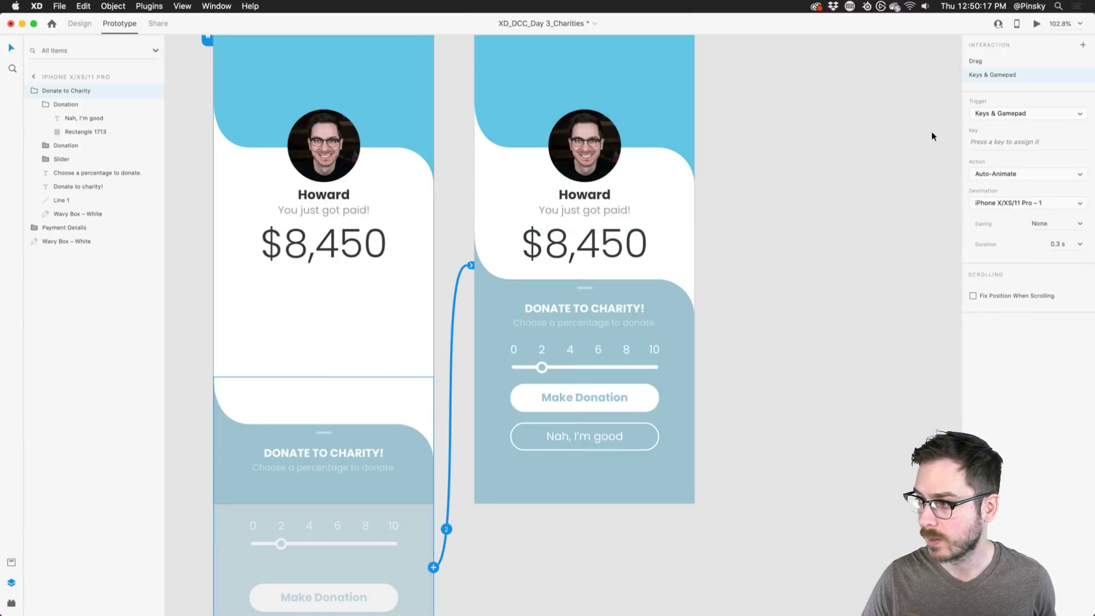
left_click(1009, 113)
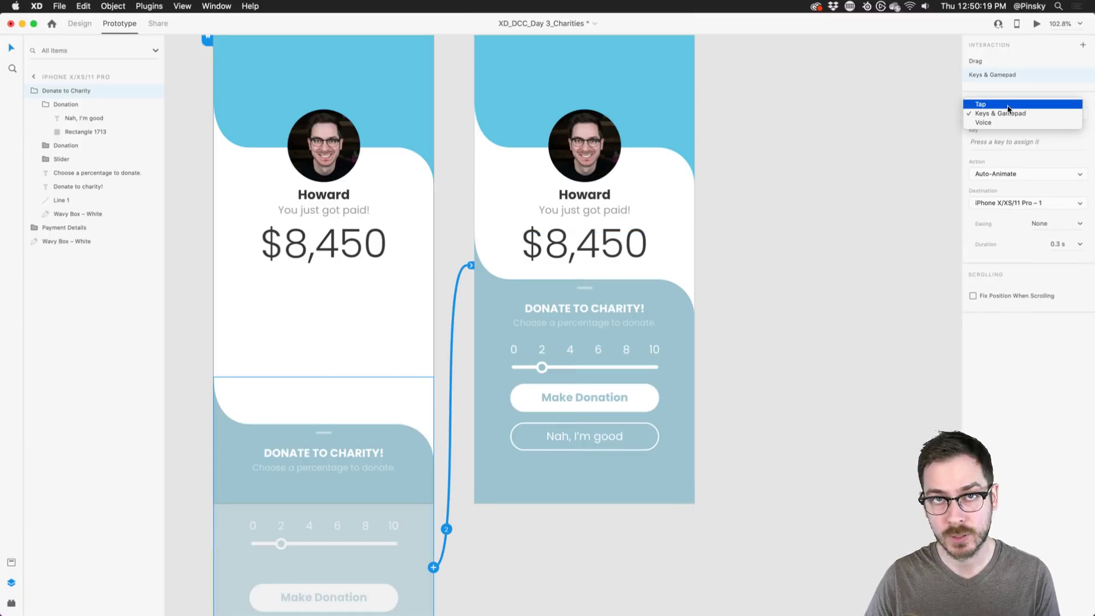
left_click(1008, 105)
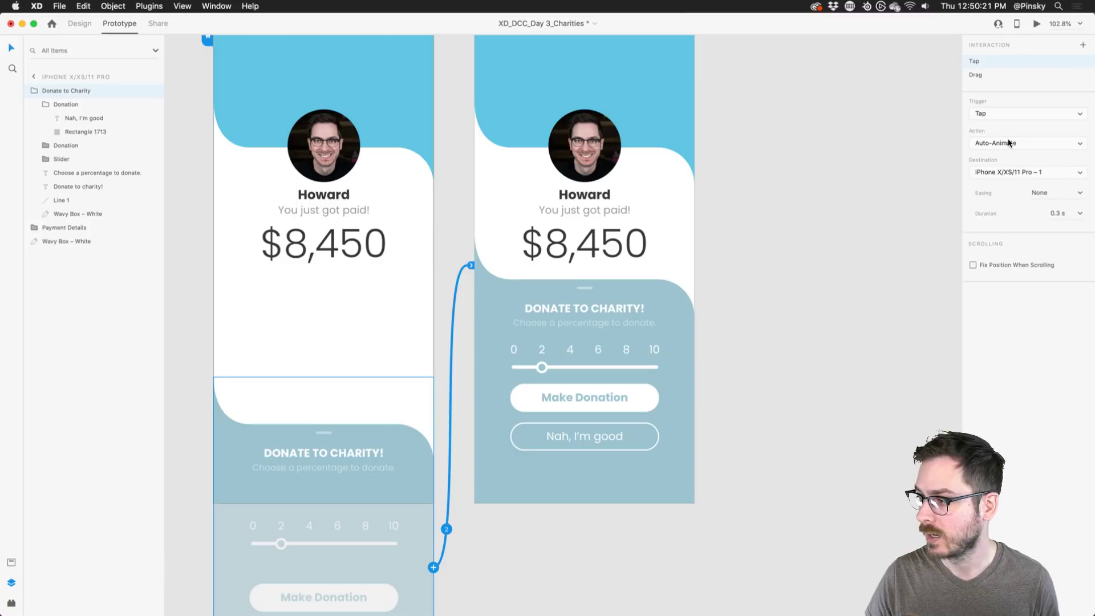
left_click(1079, 192)
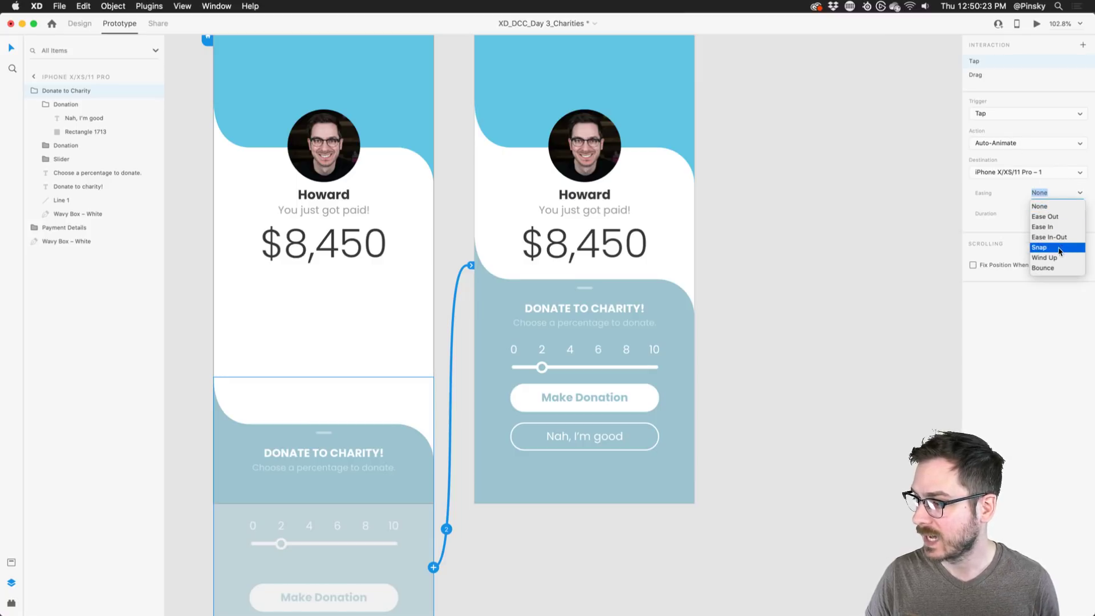
left_click(1061, 249)
left_click(1078, 213)
left_click(1072, 239)
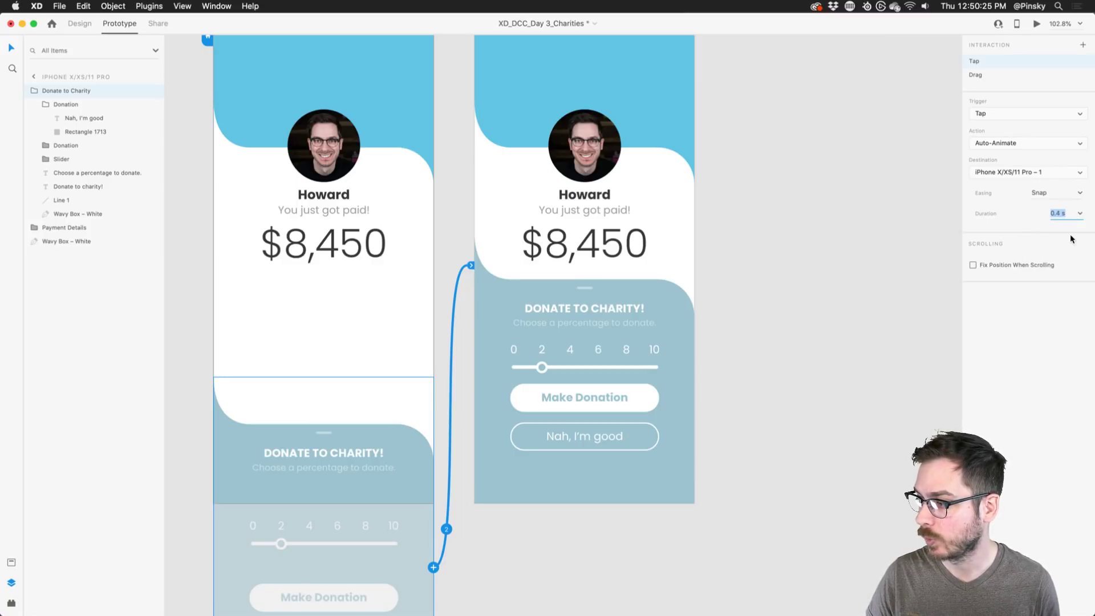
Preview the prototype and test opening the donation panel with a tap and pulling it closed by its handle.
left_click(1037, 24)
scroll(837, 370, "right", 5)
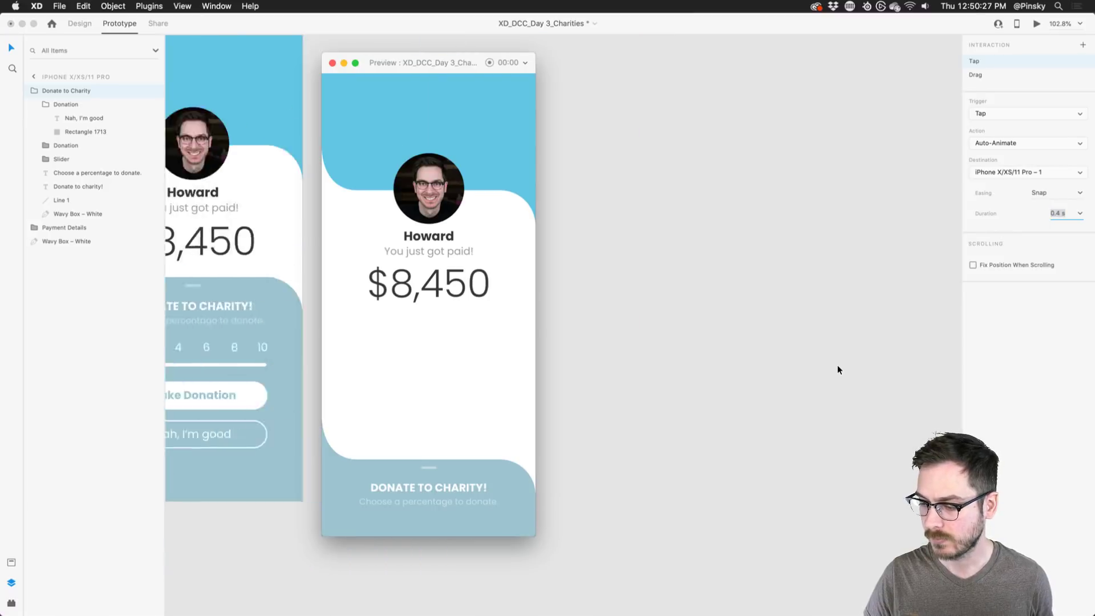
left_click(428, 474)
left_click_drag(438, 328, 437, 423)
left_click_drag(440, 332, 433, 506)
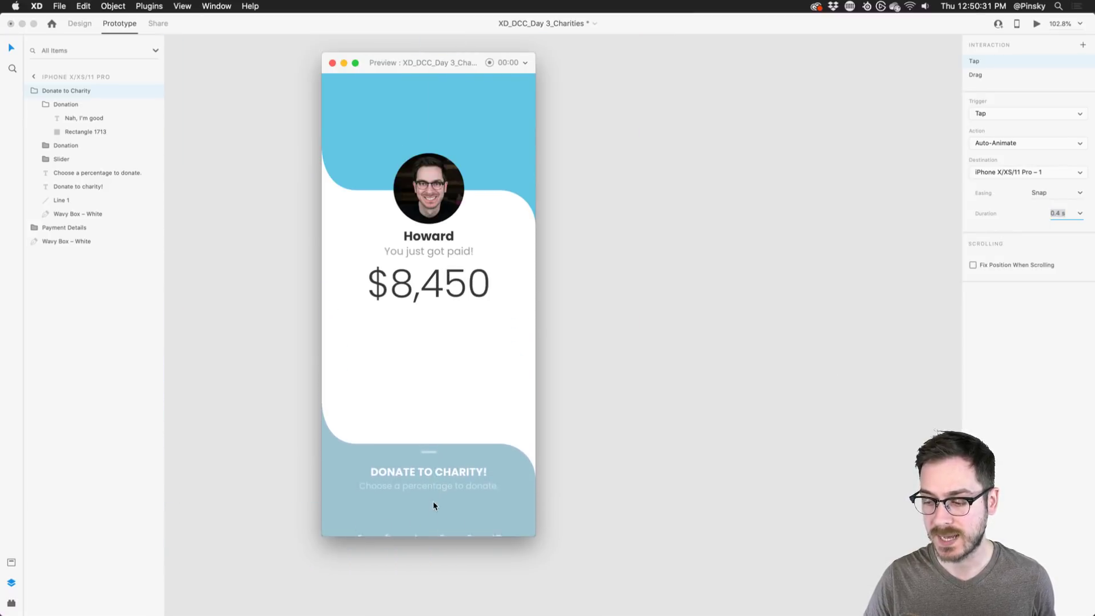
left_click(433, 470)
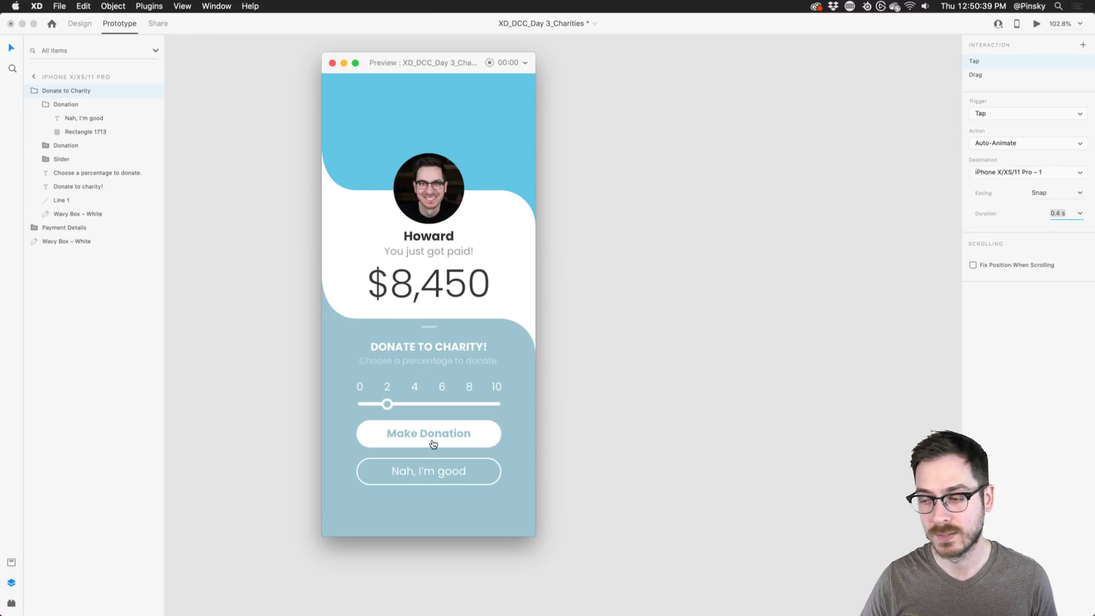
left_click_drag(420, 320, 401, 490)
key("super+w")
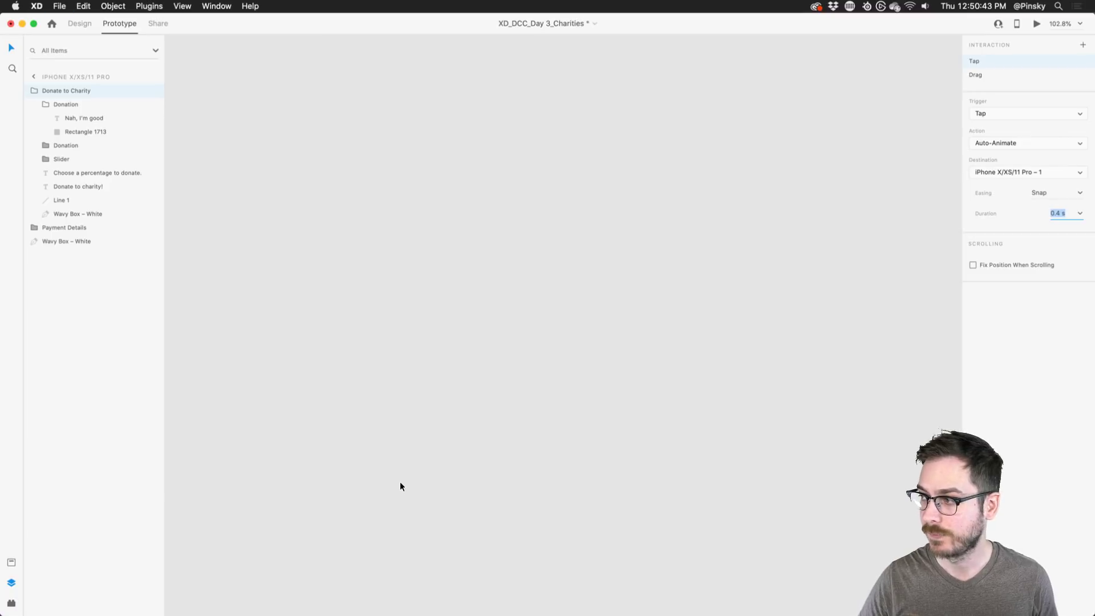
In Design mode, duplicate the second artboard, which shows the open donation panel, to make a third one.
scroll(399, 482, "left", 5)
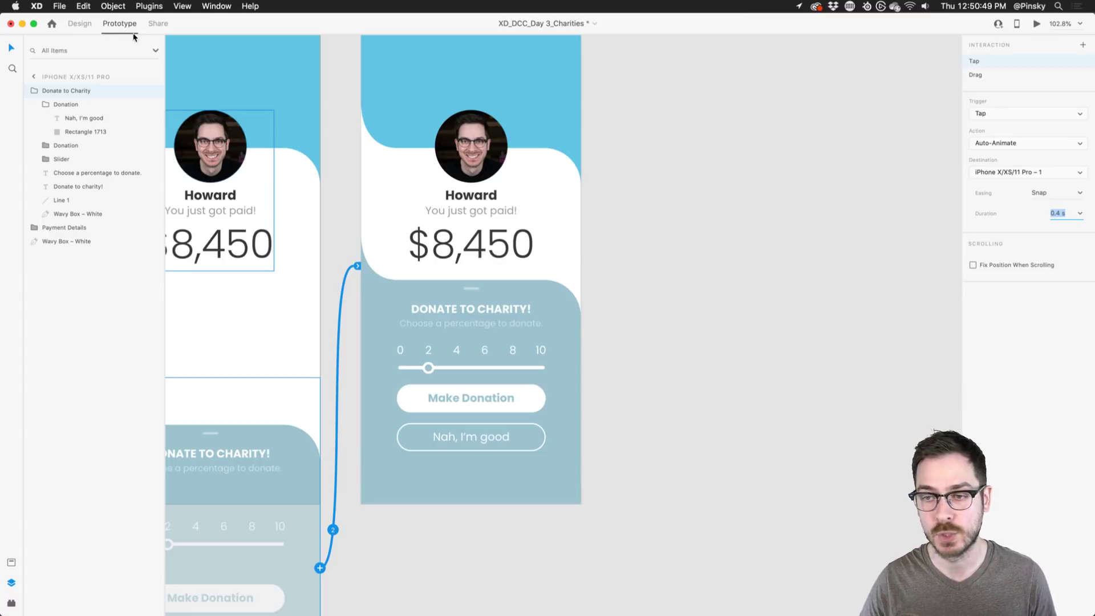
scroll(337, 87, "up", 2)
scroll(336, 87, "left", 2)
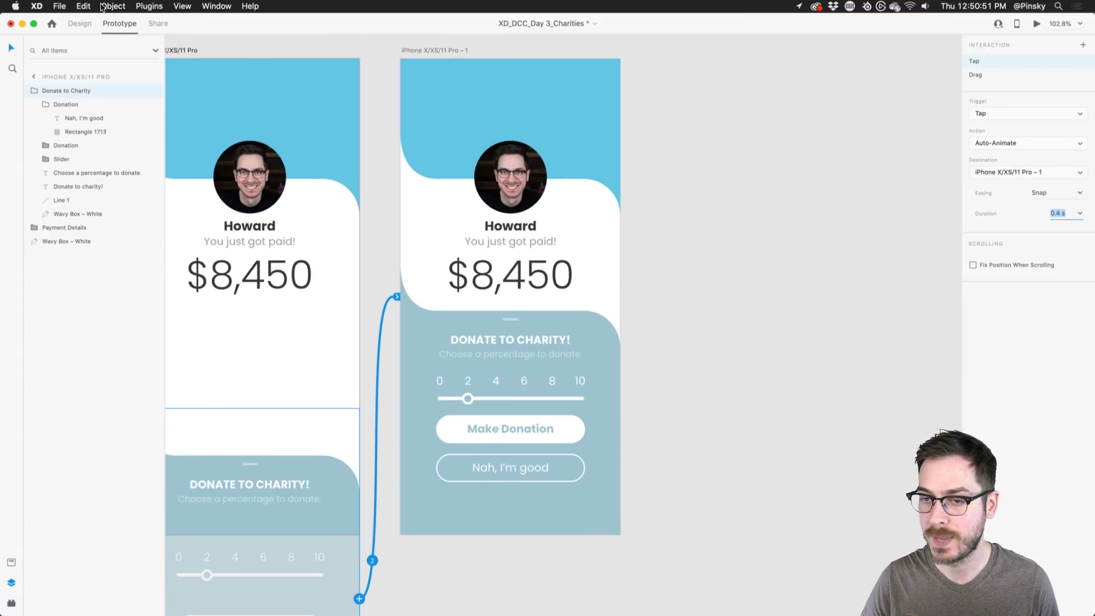
left_click(80, 23)
scroll(474, 132, "up", 1)
scroll(474, 132, "right", 2)
left_click(403, 58)
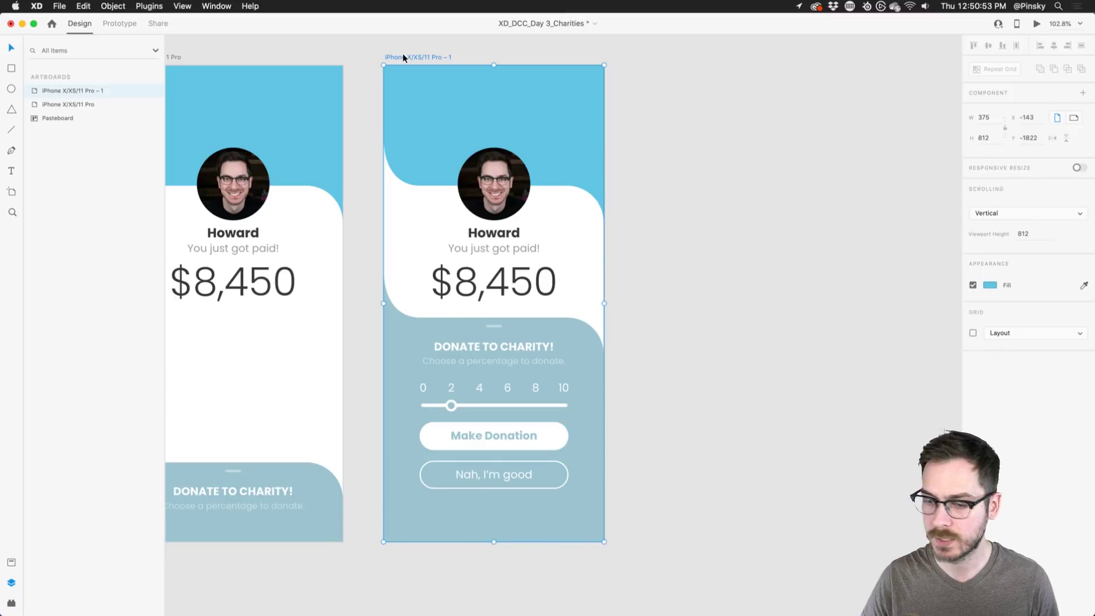
key("super+d")
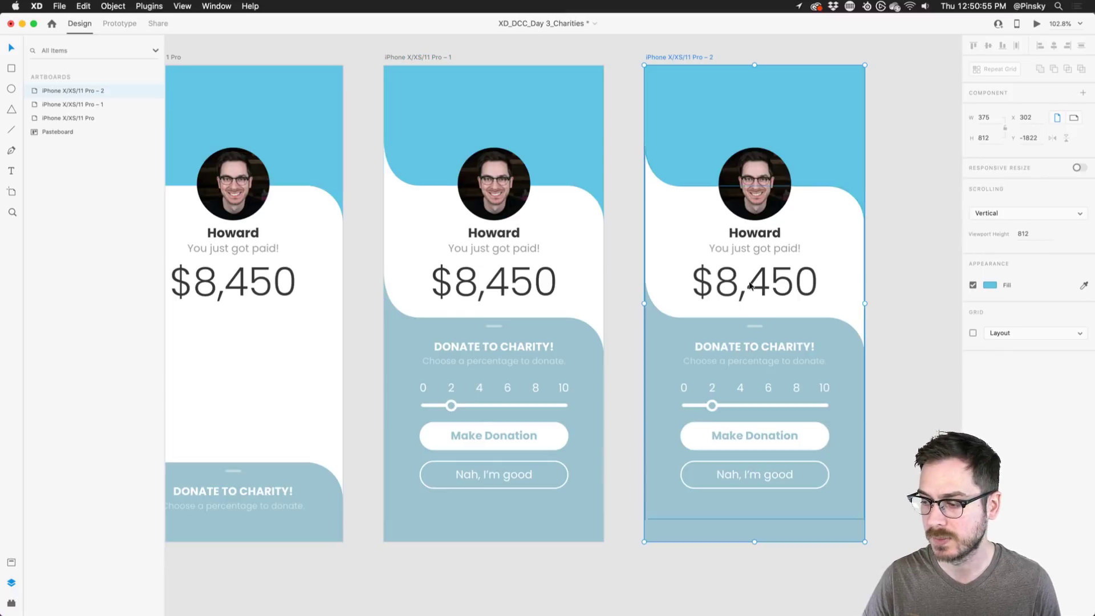
Move the slider knob inside the third artboard's donation group to 10, at X 298.
scroll(724, 274, "right", 3)
scroll(725, 274, "down", 1)
scroll(631, 405, "up", 5)
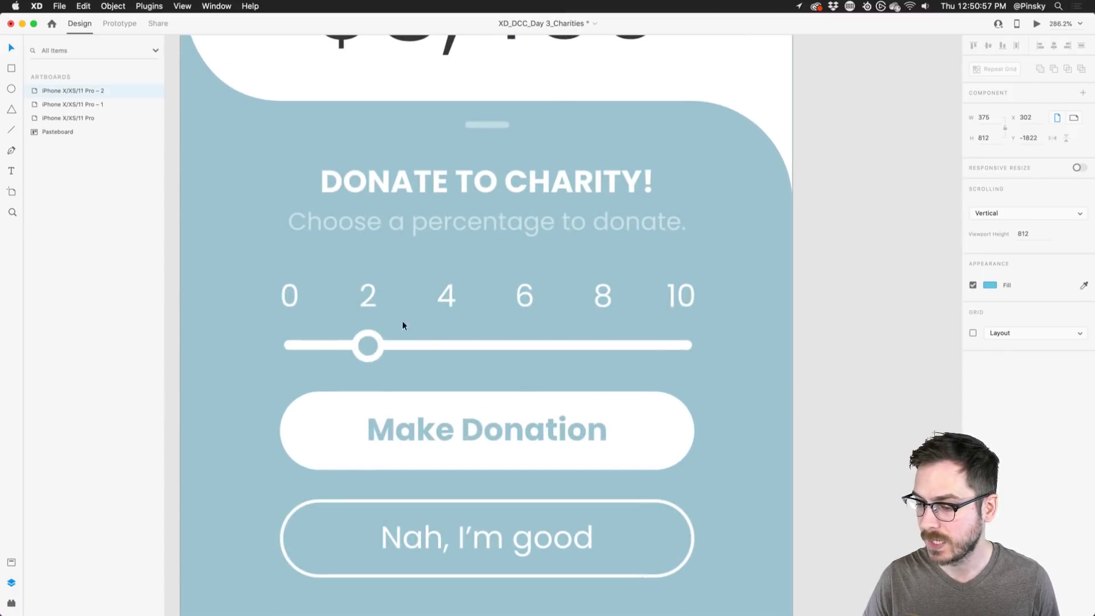
double_click(372, 336)
double_click(371, 343)
left_click_drag(371, 343, 685, 331)
scroll(685, 331, "up", 3)
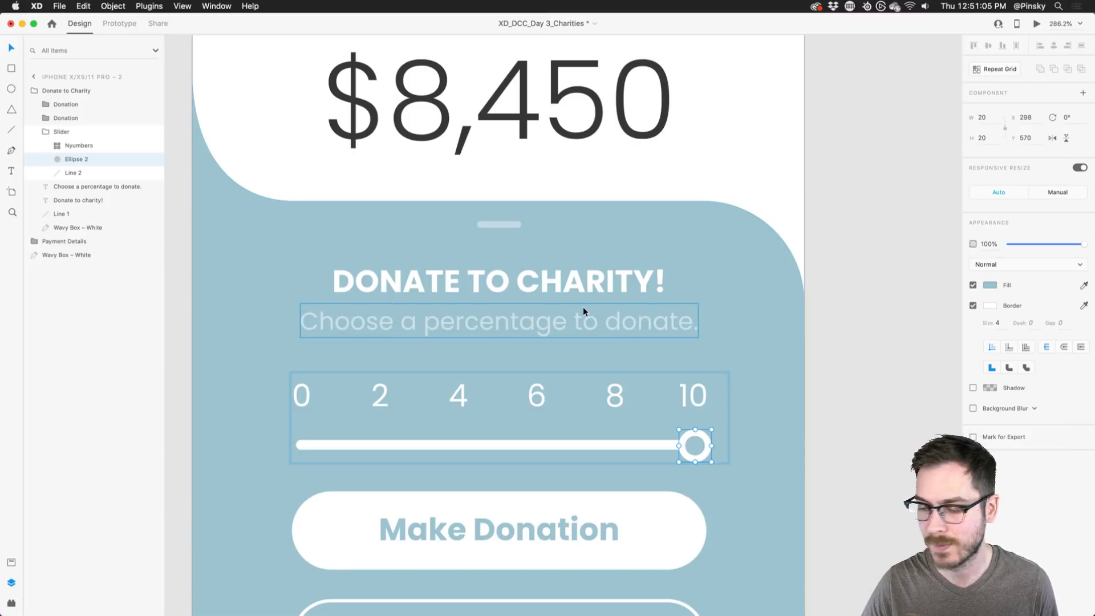
scroll(583, 307, "down", 5)
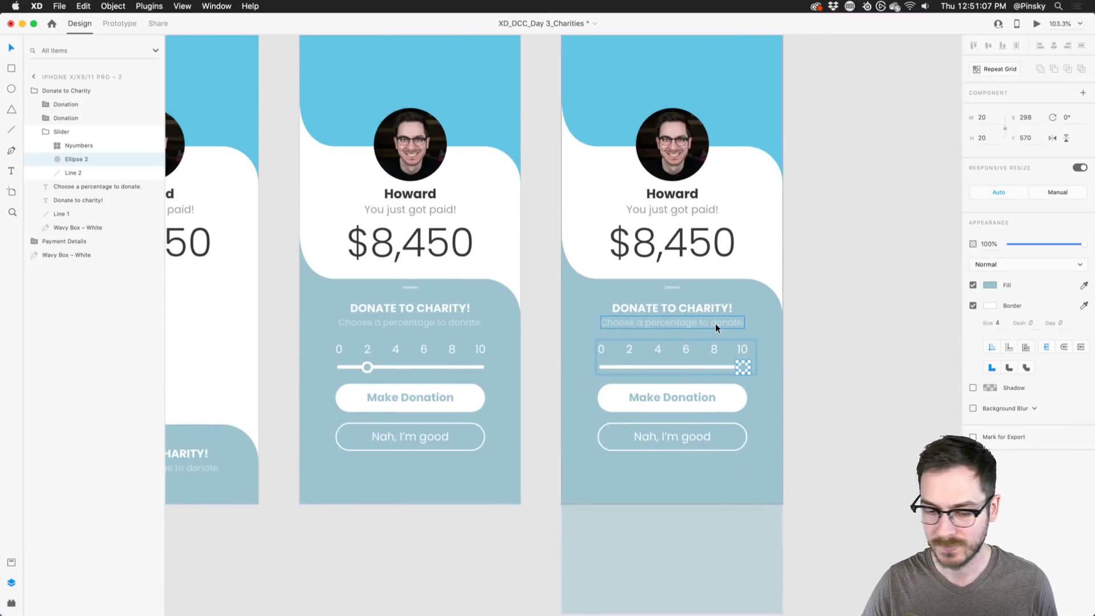
In Prototype mode, link the second artboard's slider knob to the third artboard with a Drag trigger and Auto-Animate.
left_click(716, 324)
scroll(715, 323, "down", 2)
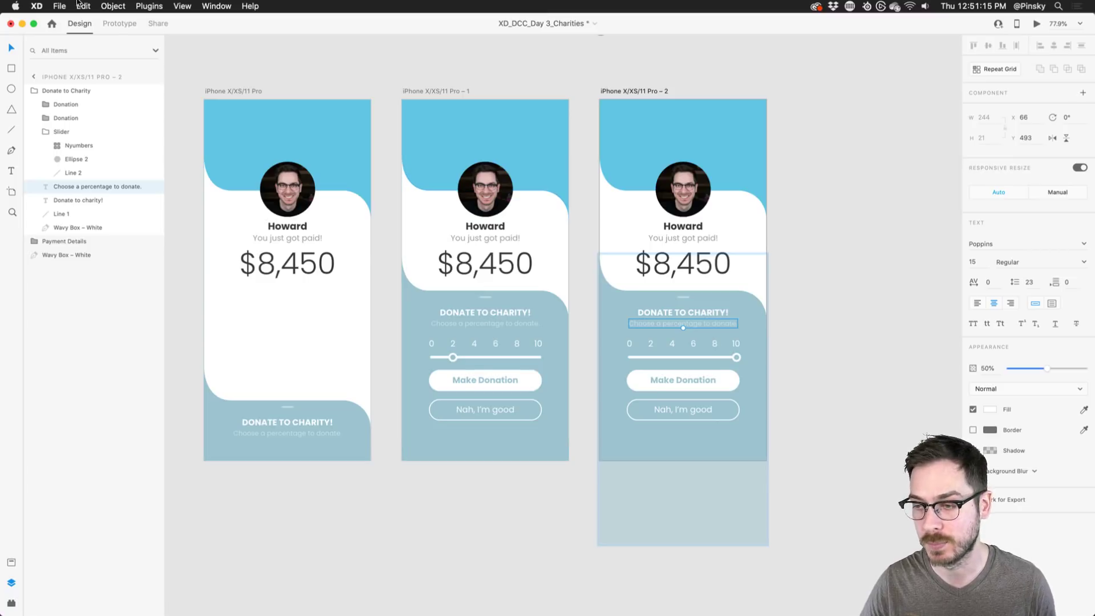
left_click(114, 22)
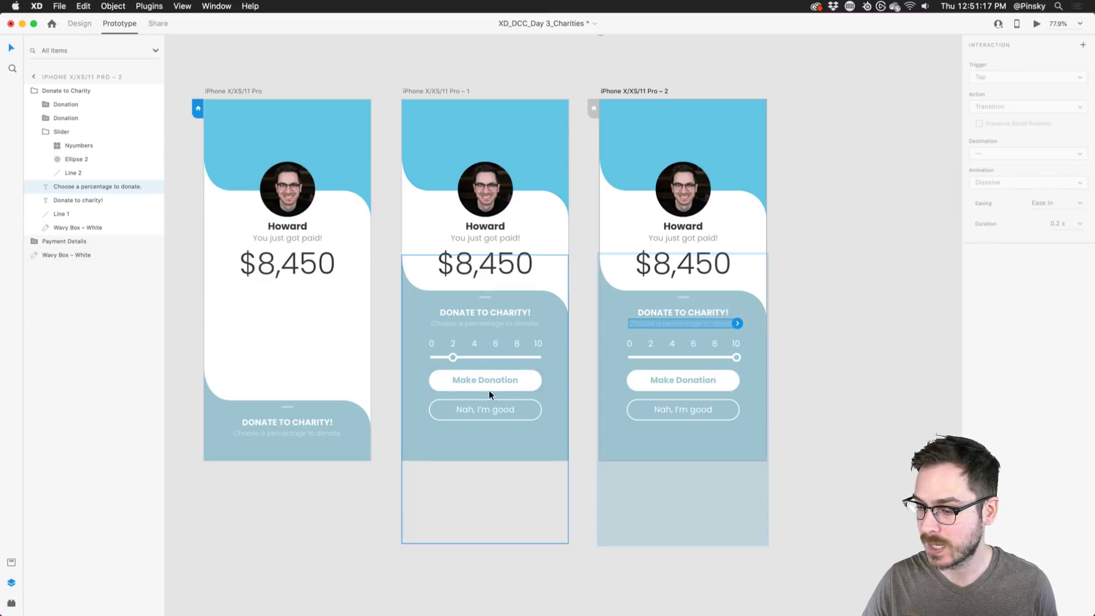
scroll(480, 372, "up", 5)
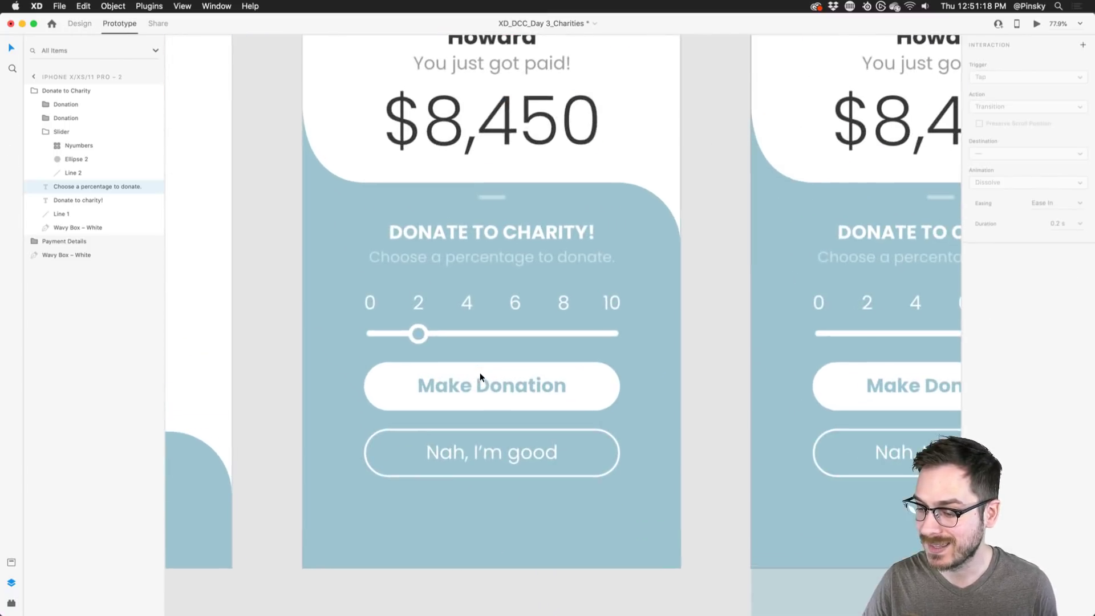
left_click(423, 333)
double_click(422, 333)
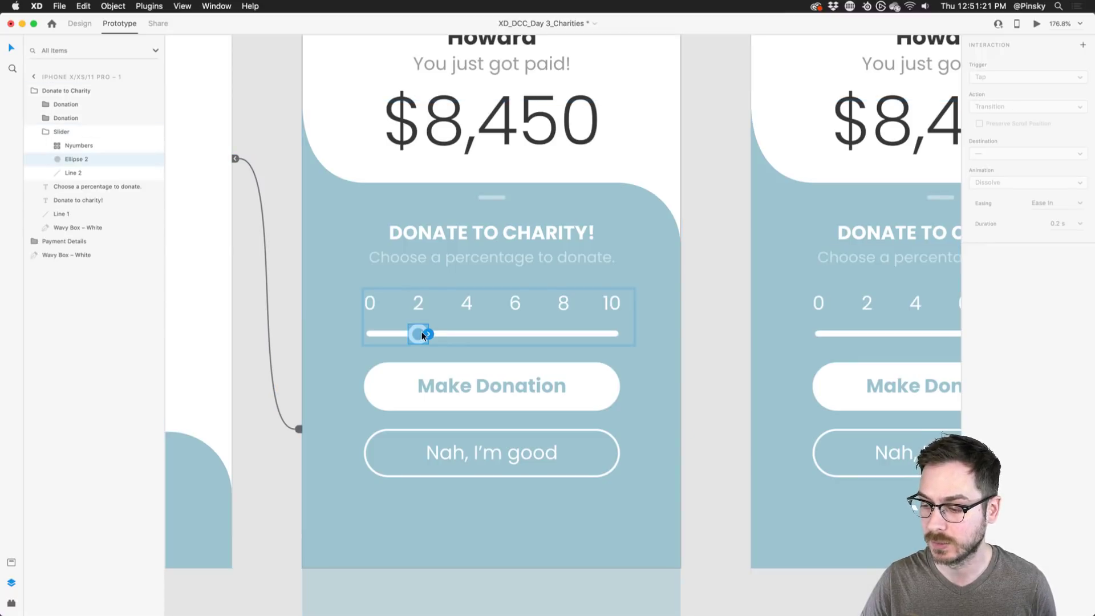
scroll(426, 331, "right", 5)
left_click_drag(323, 330, 649, 238)
left_click(1043, 77)
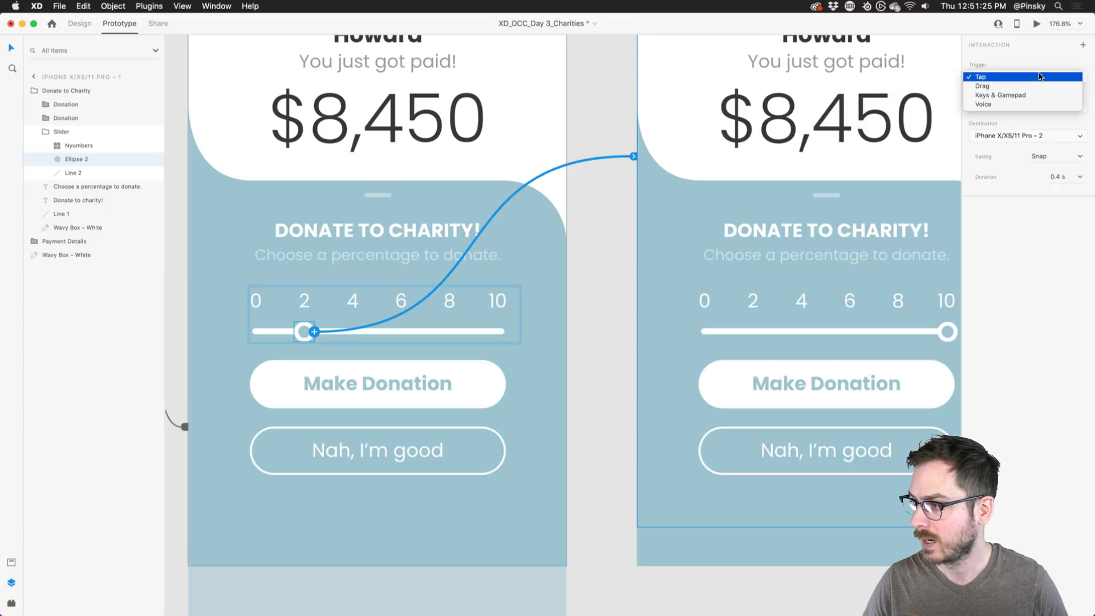
left_click(1035, 86)
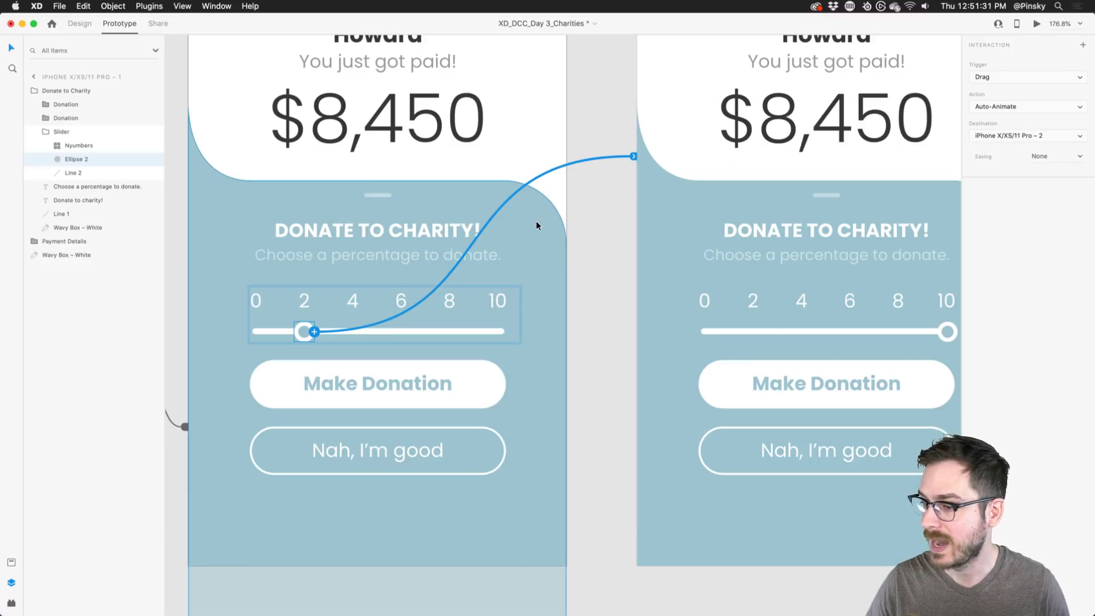
Preview from the original artboard, pull the donation panel up and test sliding the knob from 2 to 10.
scroll(536, 224, "left", 5)
left_click(1036, 24)
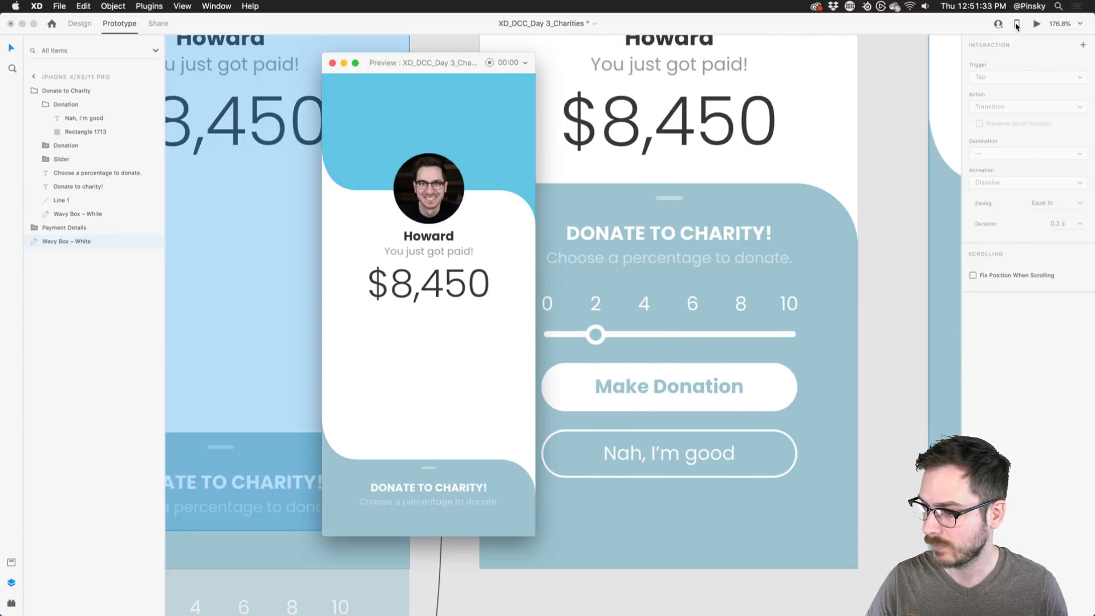
left_click_drag(456, 472, 473, 249)
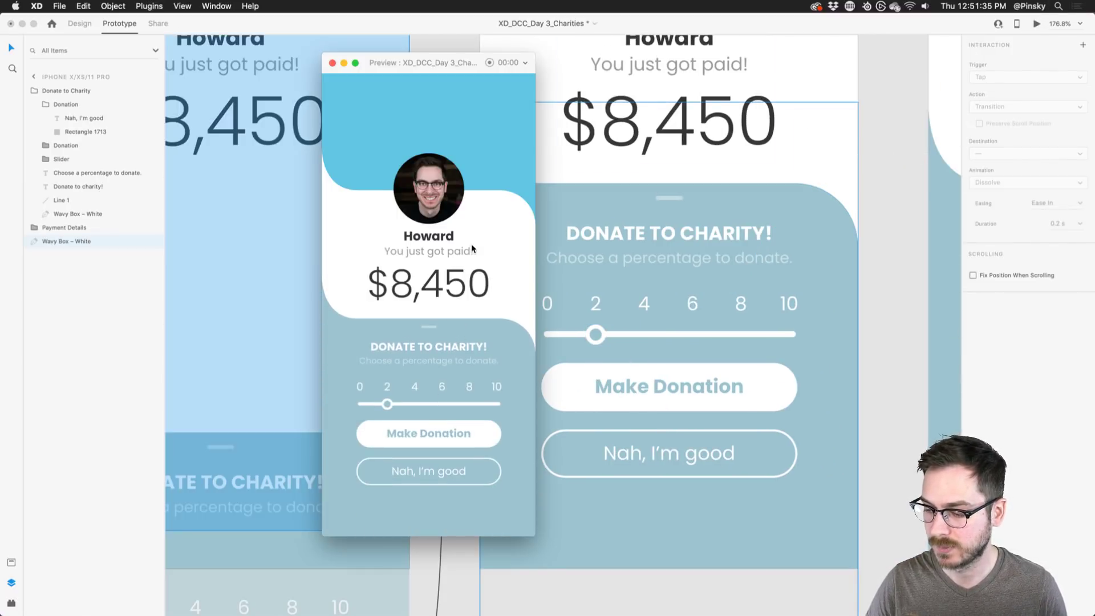
left_click_drag(389, 404, 507, 401)
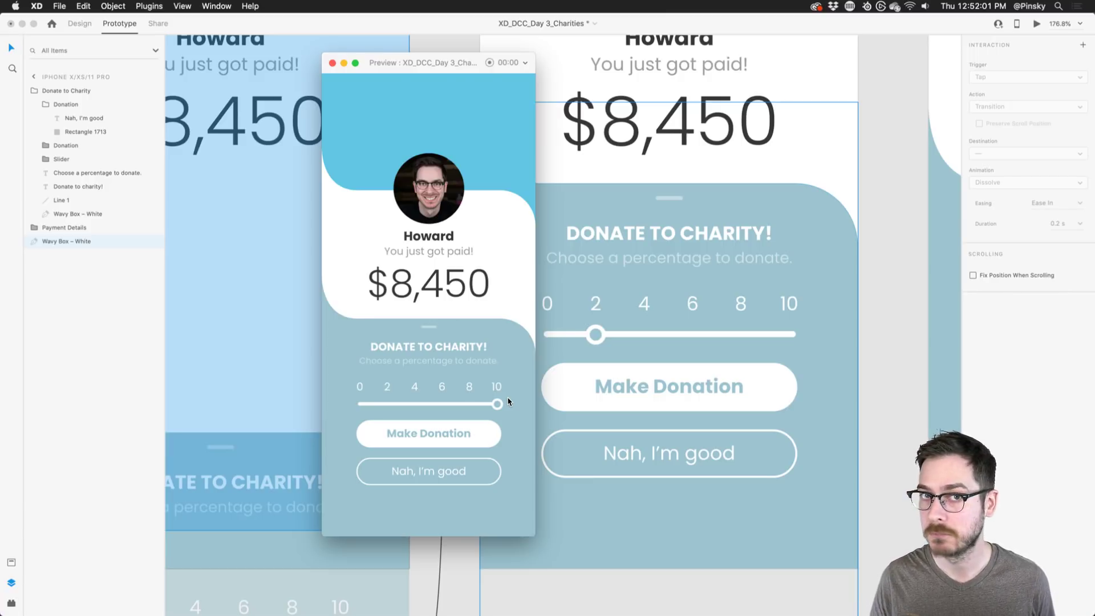
left_click(550, 332)
Link the third artboard's slider knob back to the second artboard with a Drag trigger and Auto-Animate.
scroll(591, 327, "down", 5)
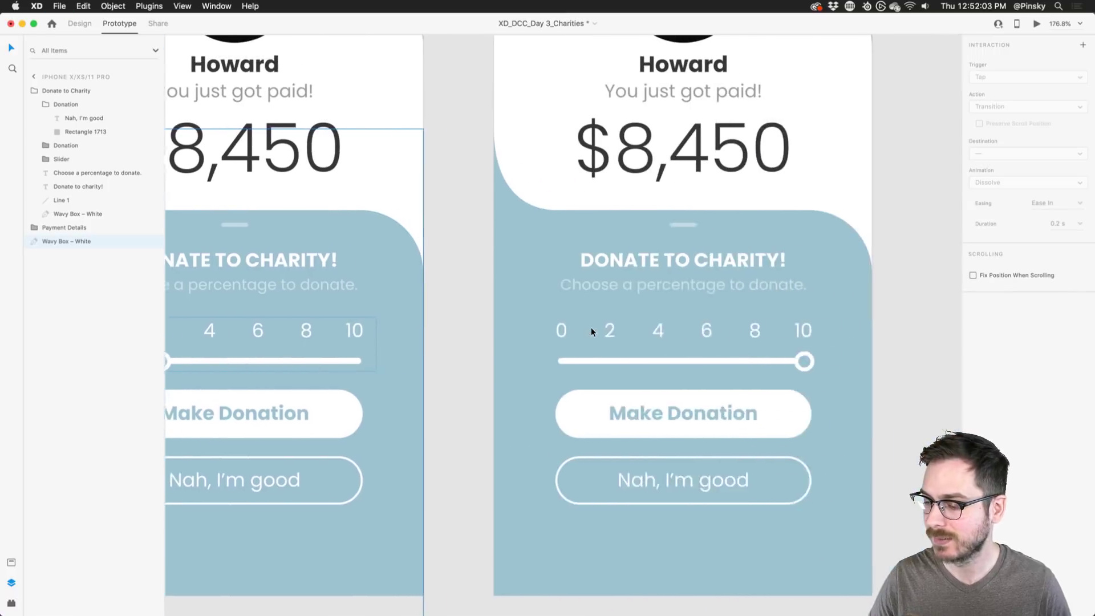
scroll(576, 317, "left", 4)
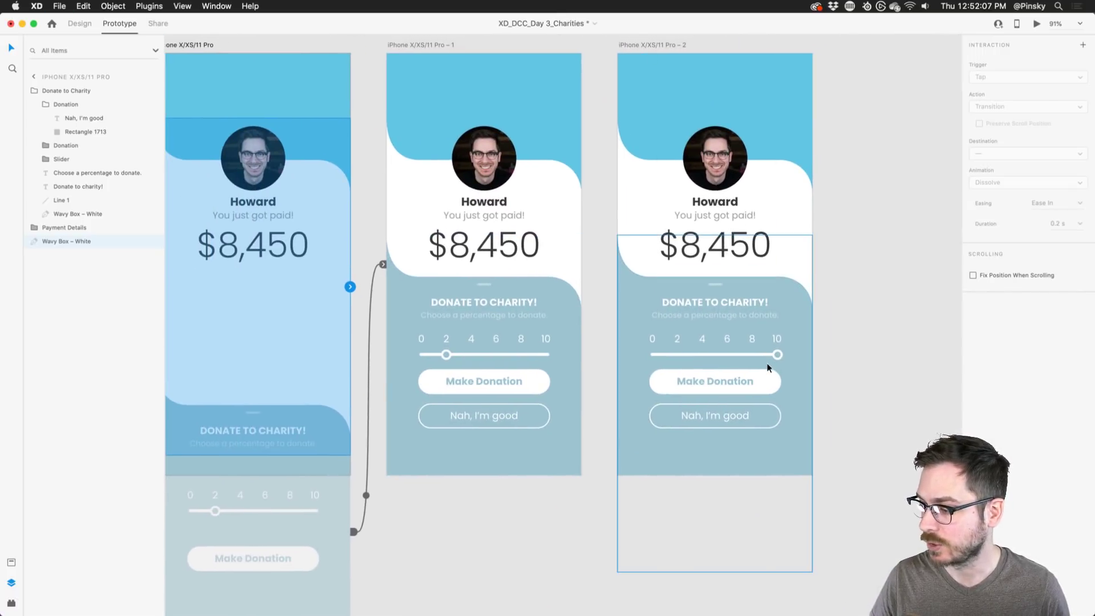
scroll(791, 344, "up", 5)
left_click(793, 342)
double_click(794, 342)
double_click(794, 341)
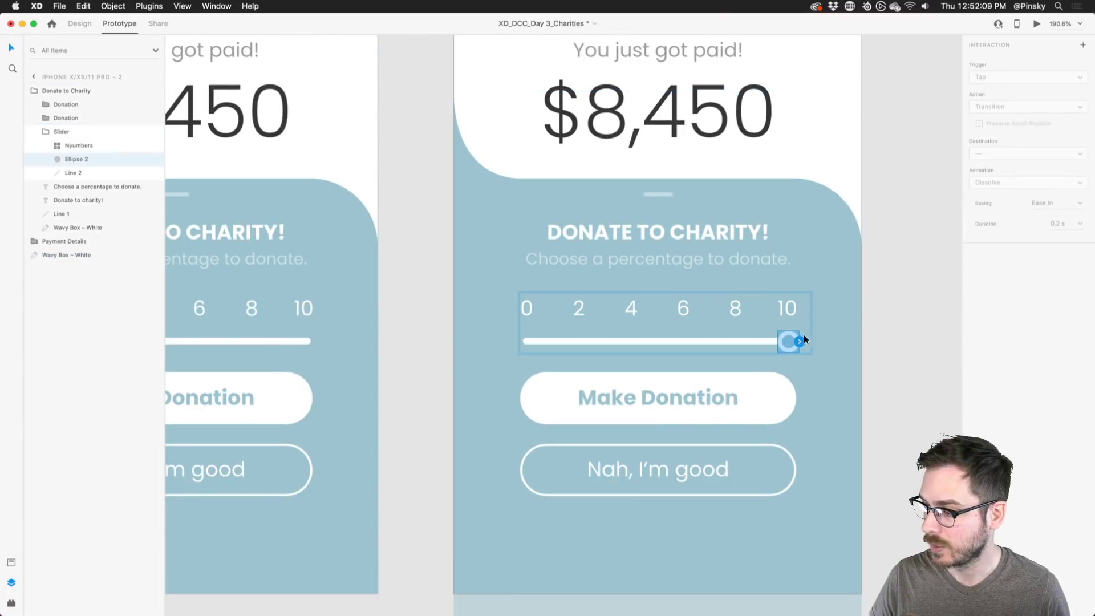
left_click_drag(800, 341, 262, 374)
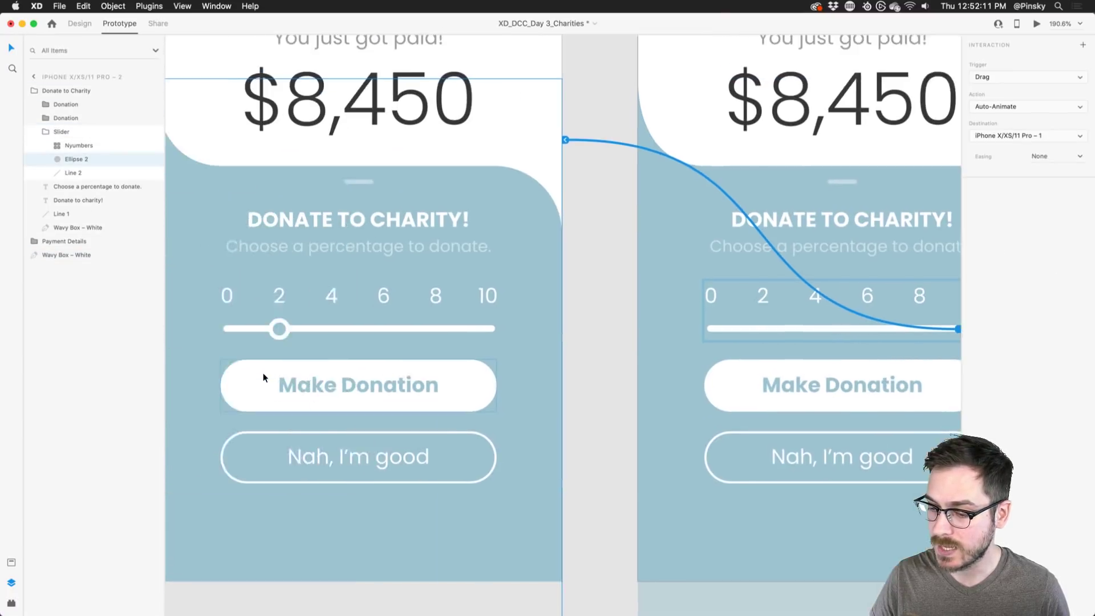
Preview from the original artboard, open the donation panel, try moving the slider knob, and collapse the panel.
left_click(349, 317)
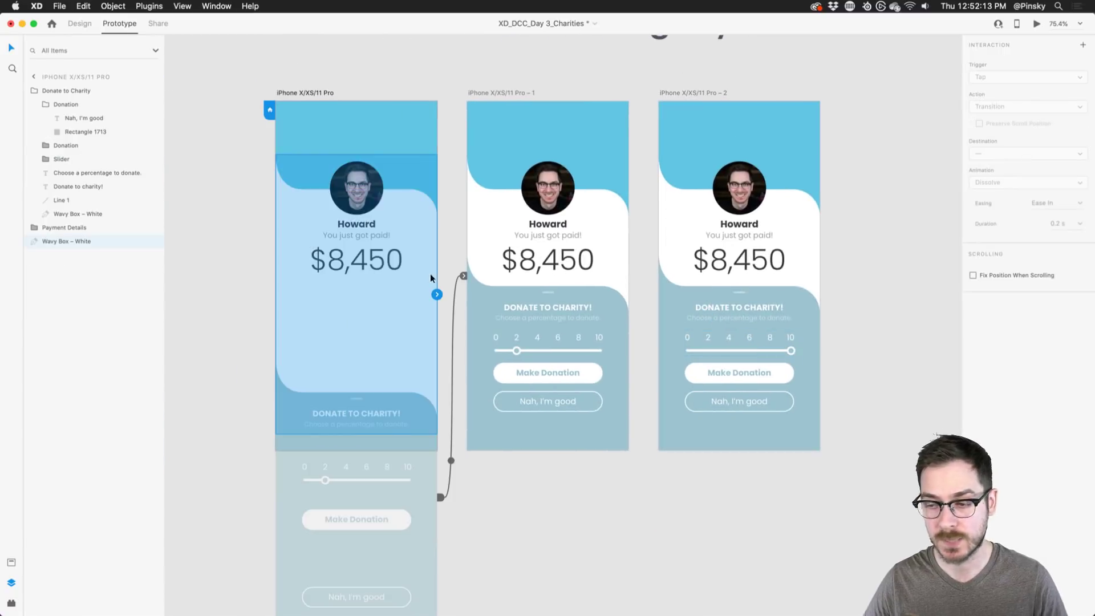
left_click(1036, 24)
scroll(769, 128, "right", 10)
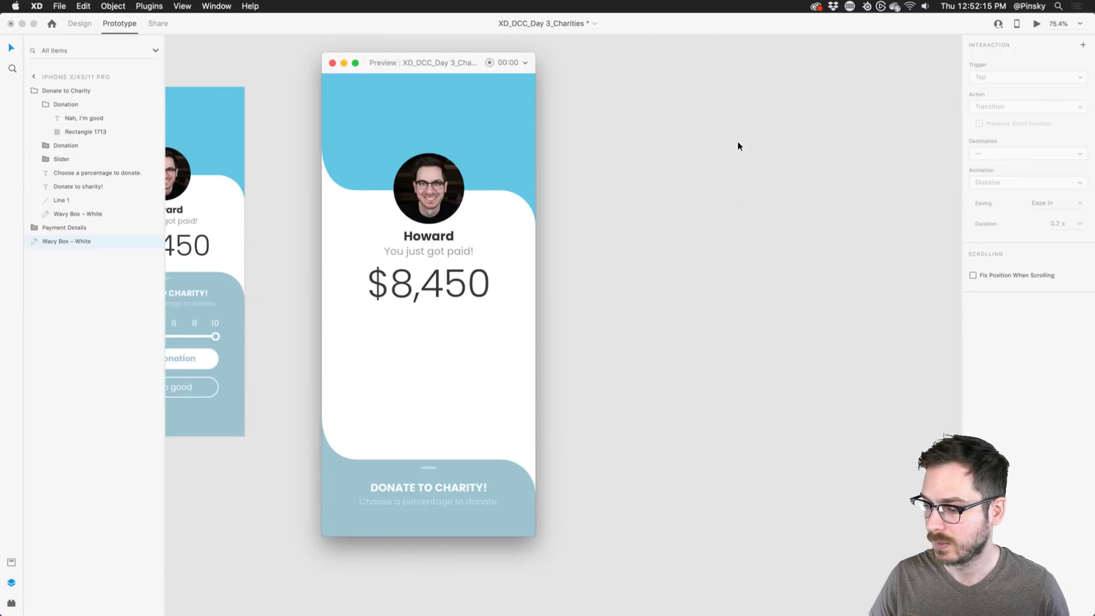
left_click_drag(417, 473, 424, 497)
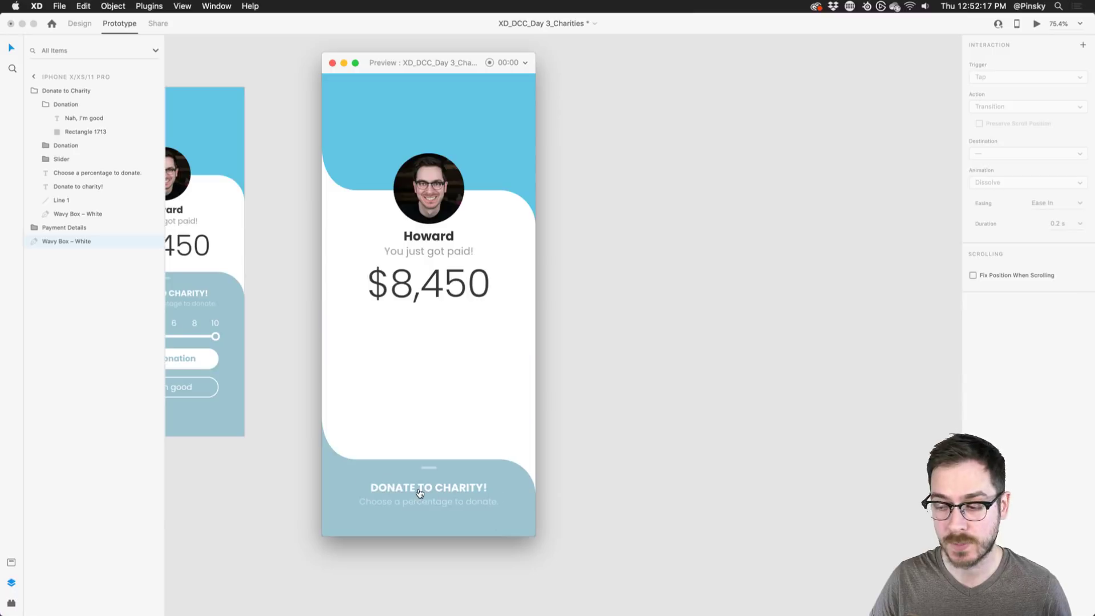
left_click(432, 478)
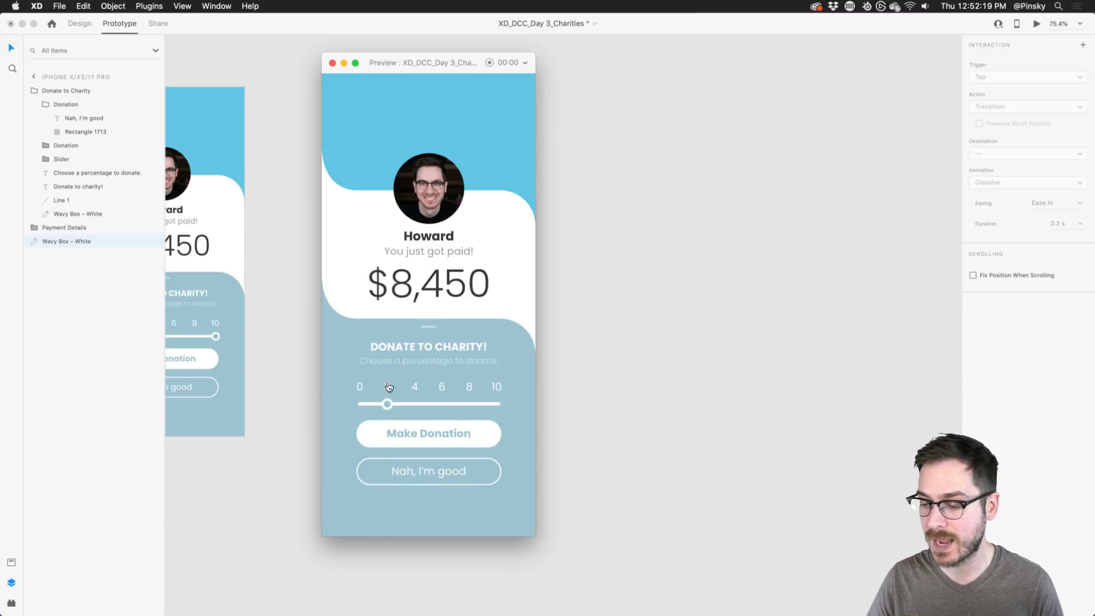
left_click_drag(412, 404, 384, 400)
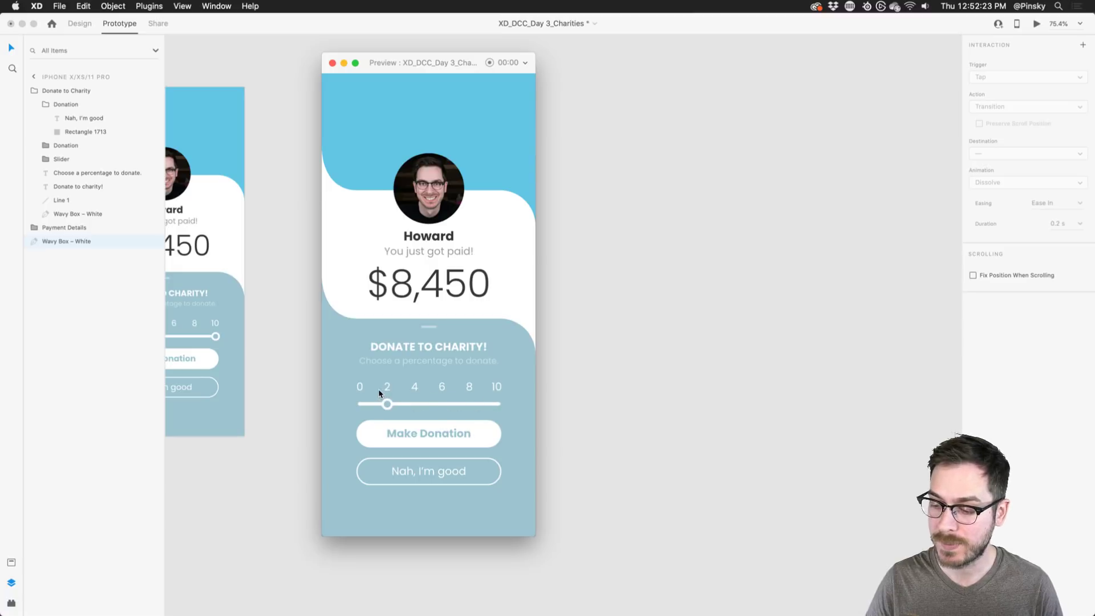
left_click(430, 331)
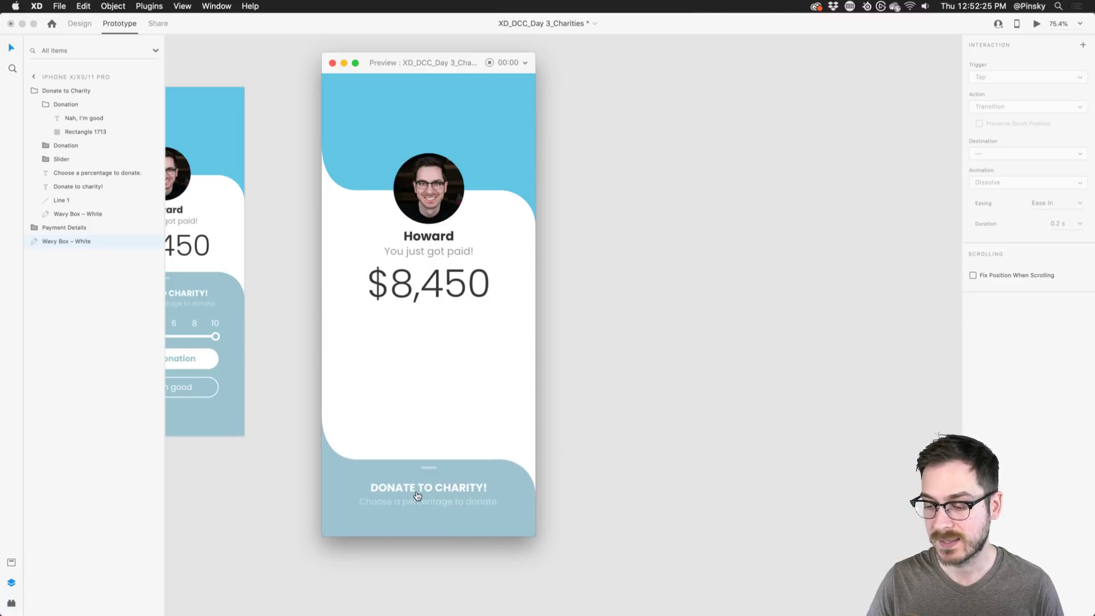
Close the preview and clear the selection in Design mode.
left_click(333, 63)
scroll(330, 79, "left", 3)
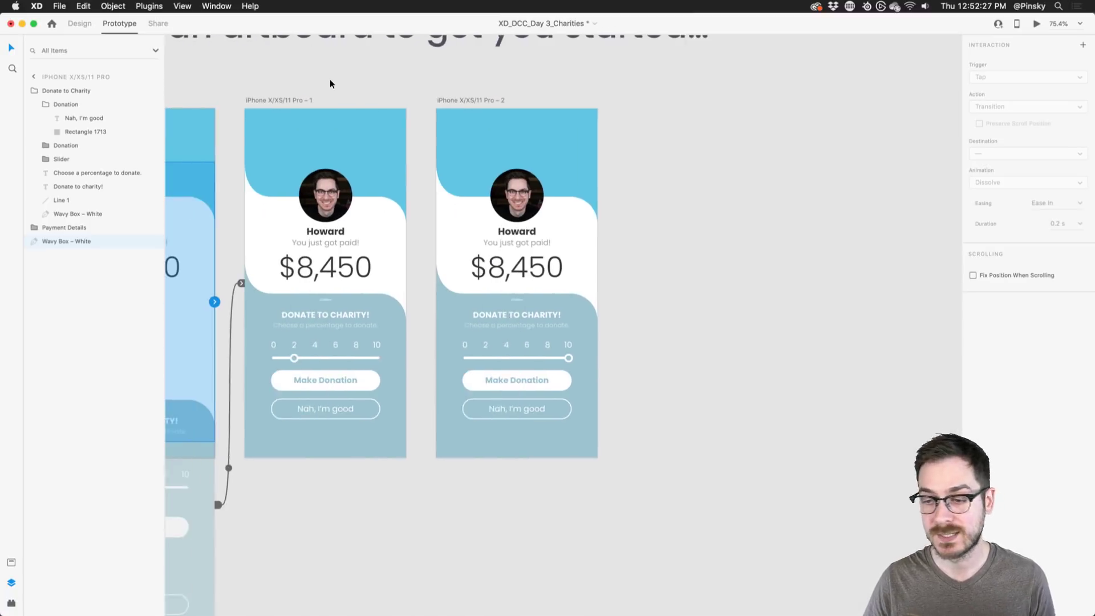
scroll(330, 79, "left", 3)
left_click(78, 23)
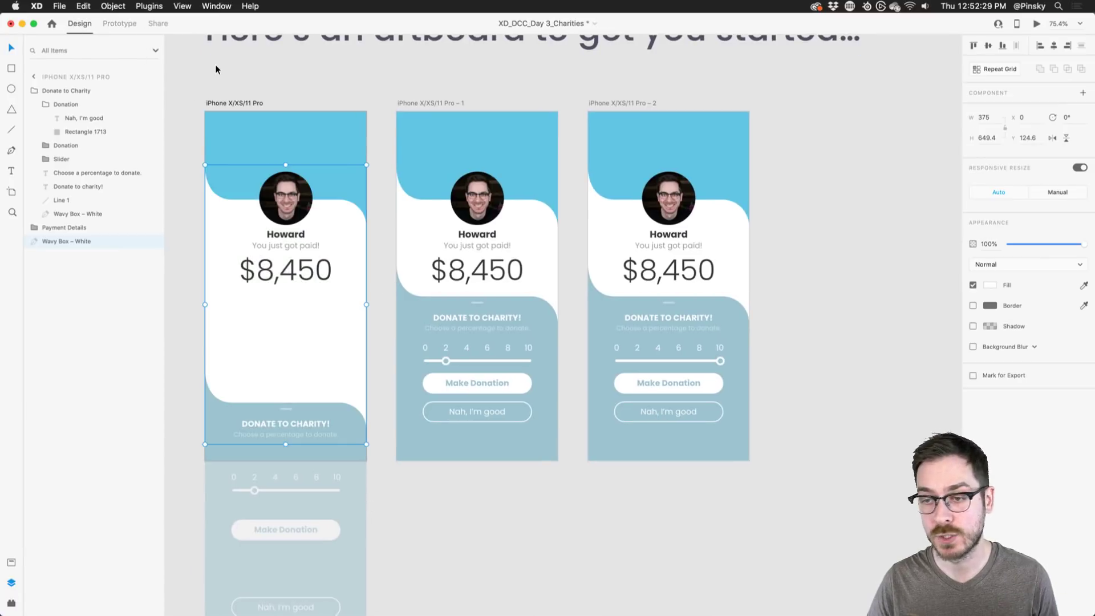
left_click(215, 63)
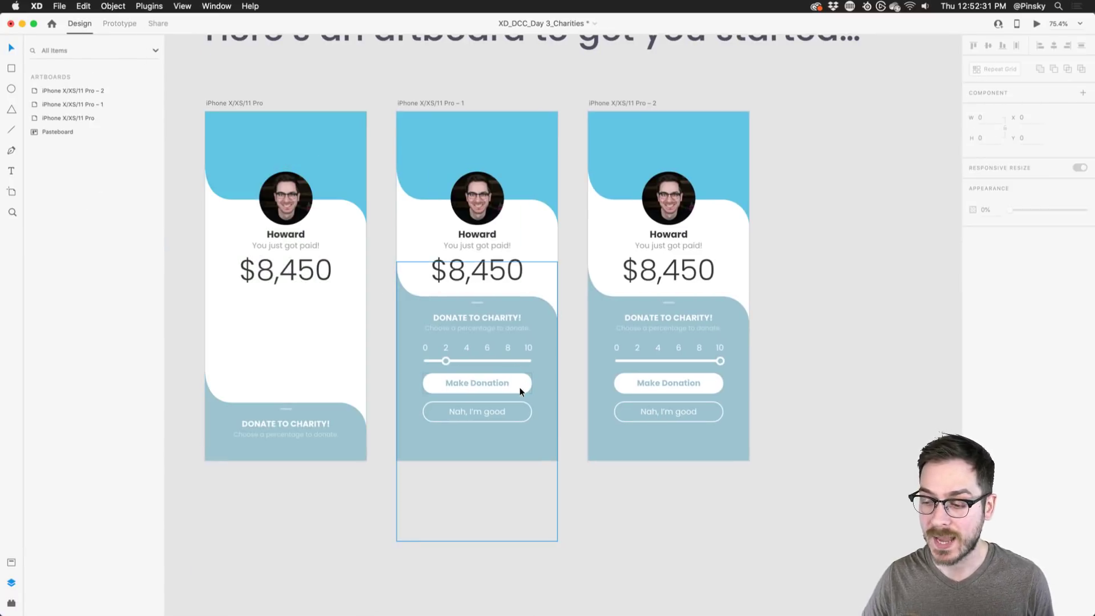
In Prototype mode, link the second artboard's "Nah, I'm good" button to the original artboard with a Tap trigger and Auto-Animate.
scroll(515, 386, "up", 5)
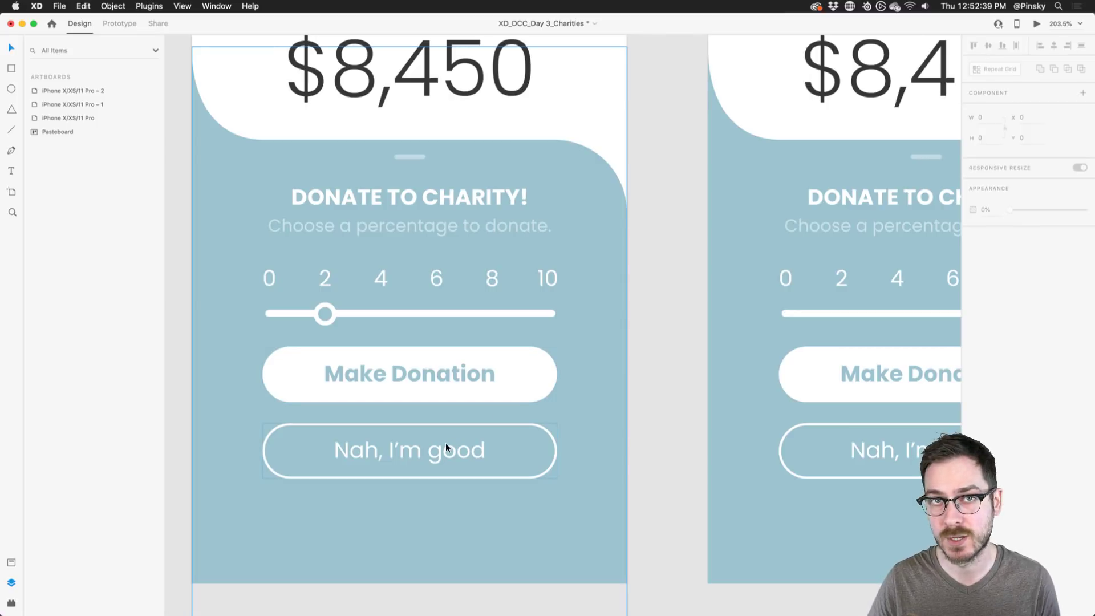
scroll(450, 444, "down", 5)
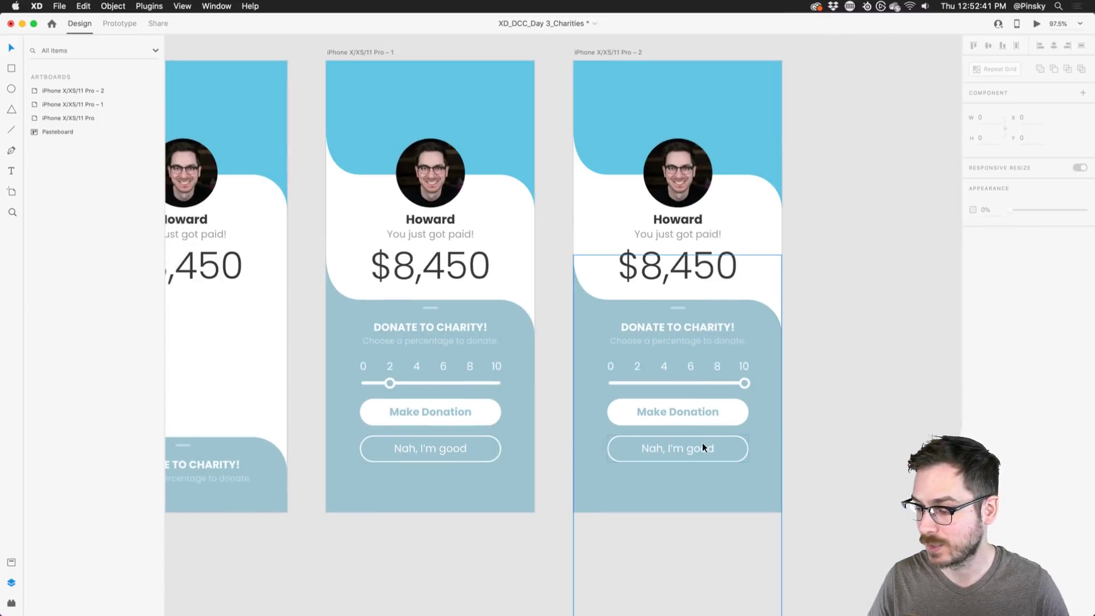
double_click(704, 443)
double_click(443, 441)
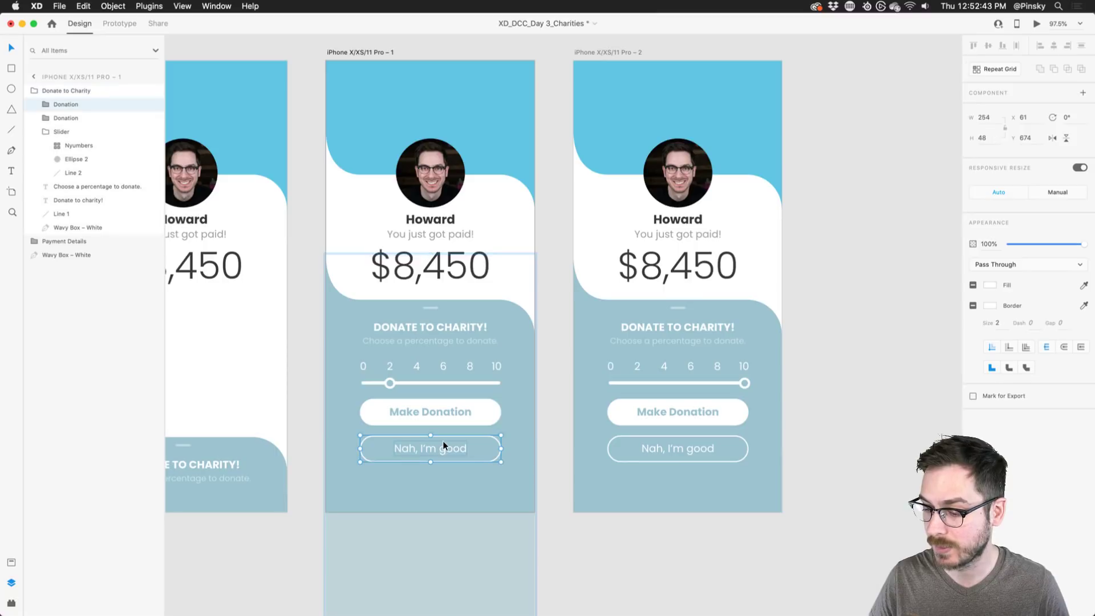
left_click(121, 23)
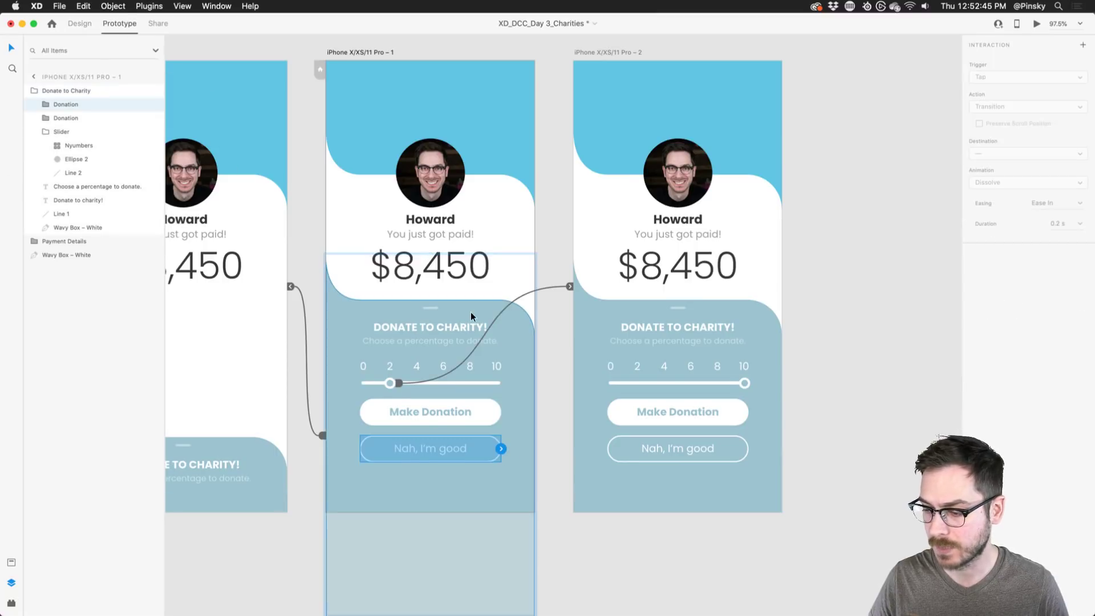
scroll(470, 311, "left", 5)
left_click_drag(598, 443, 273, 411)
left_click(1034, 77)
left_click(1034, 84)
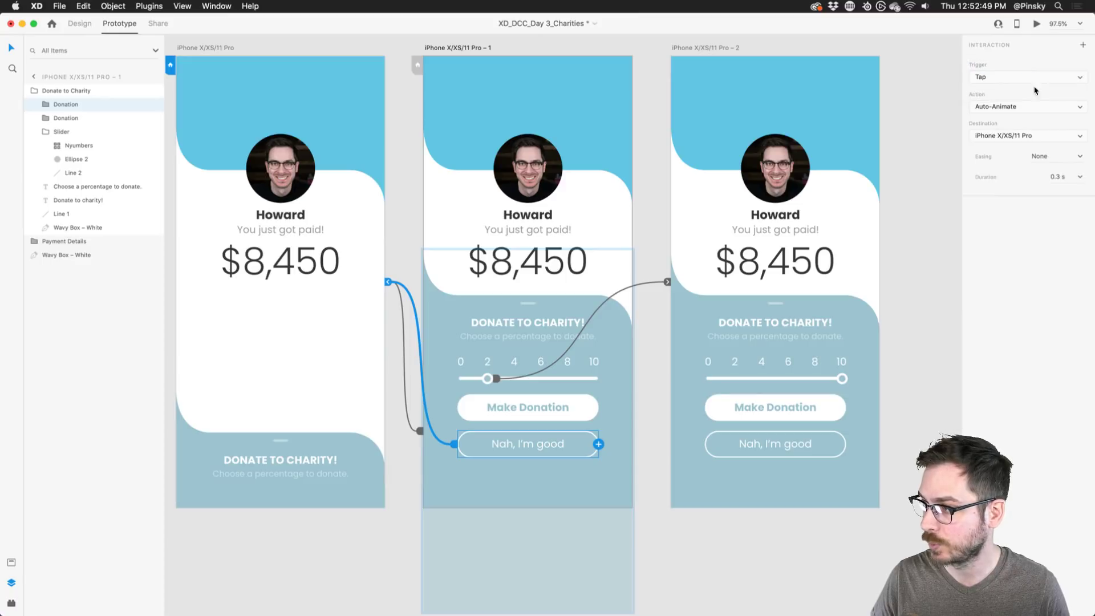
Set the "Nah, I'm good" interaction's easing to Snap and its duration to 0.4 s.
left_click(1079, 155)
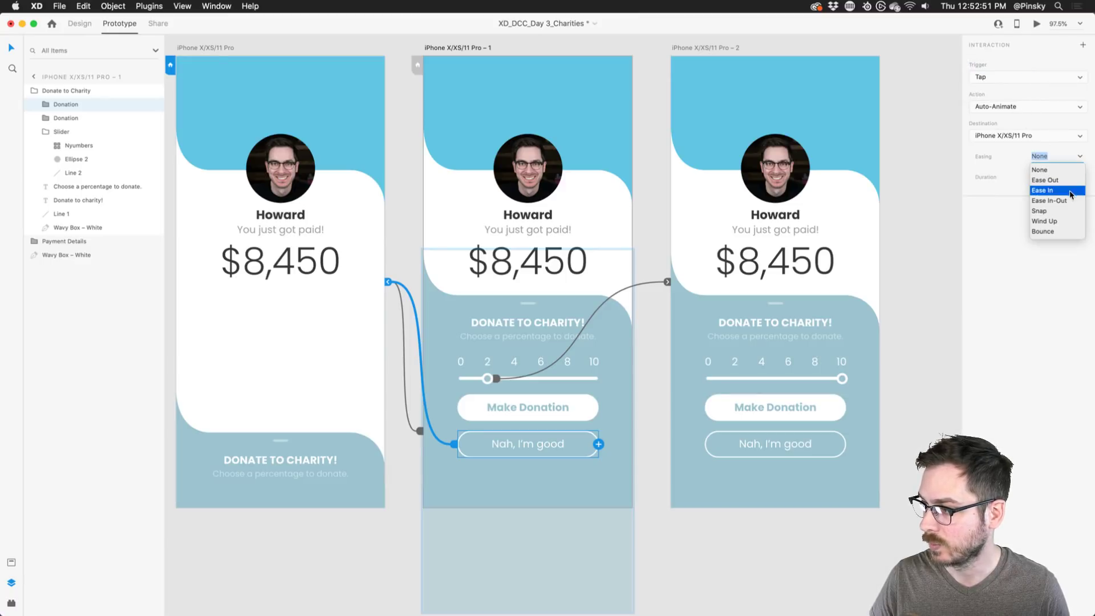
left_click(1067, 210)
left_click(1080, 177)
left_click(1068, 201)
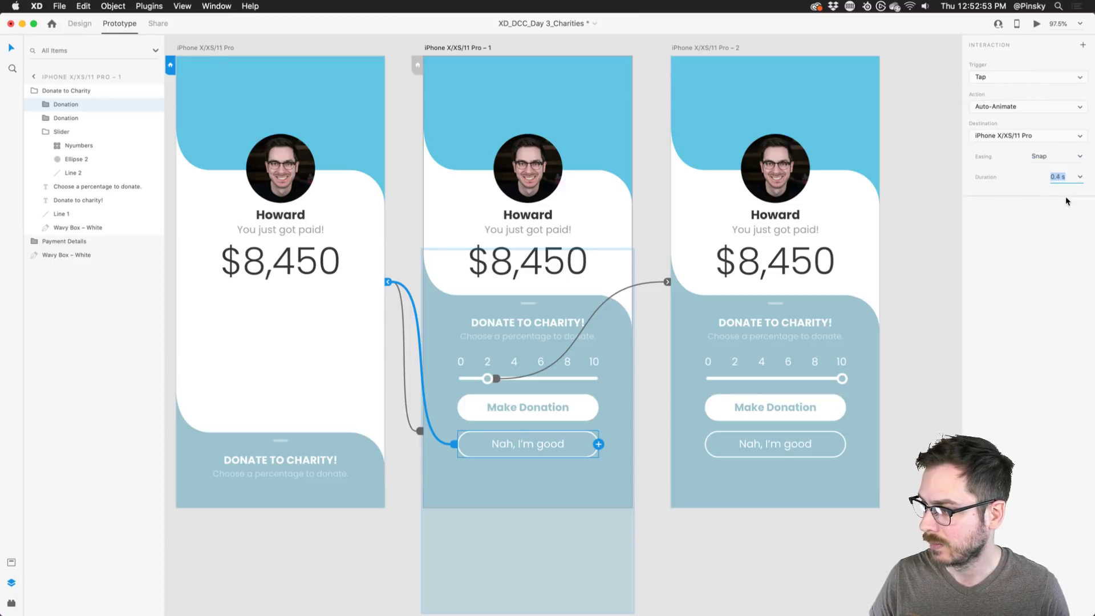
Preview the prototype, test collapsing and reopening the donation panel, and close the preview.
left_click(1036, 28)
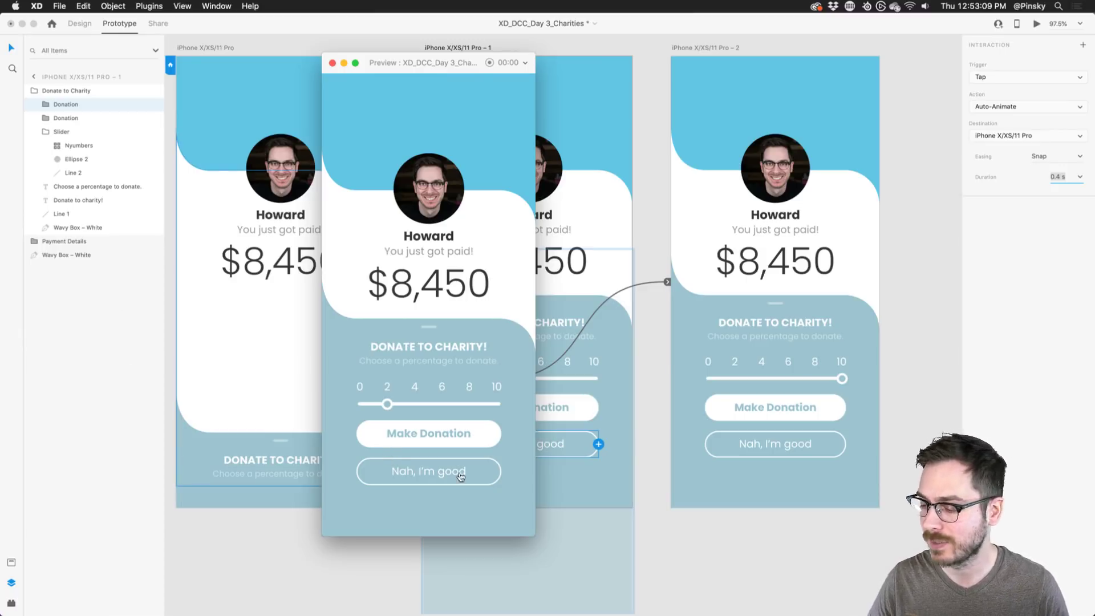
left_click(431, 334)
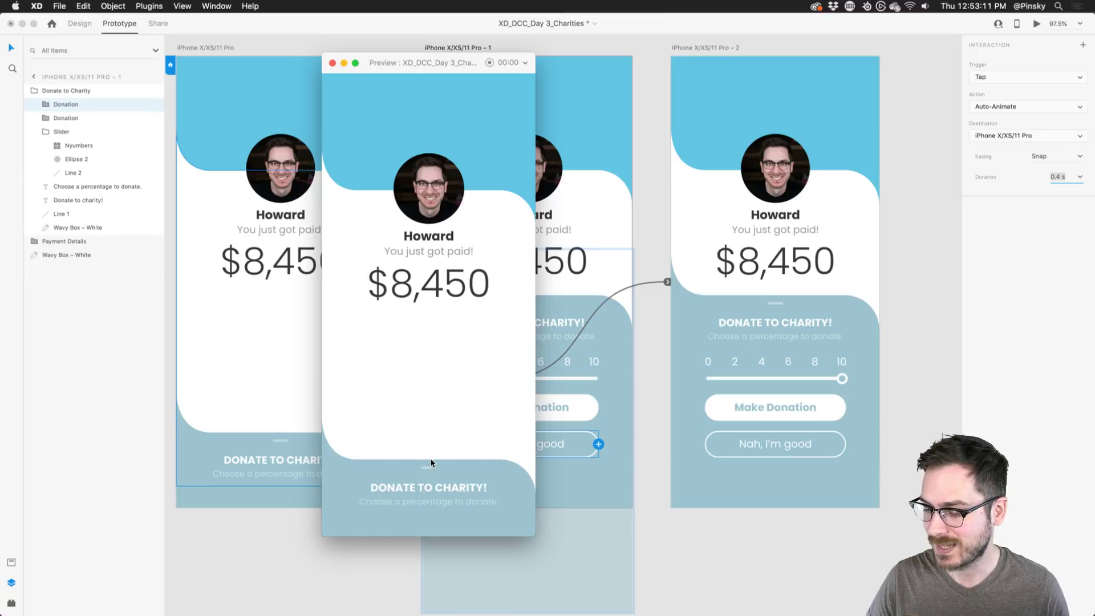
left_click(431, 465)
left_click(440, 472)
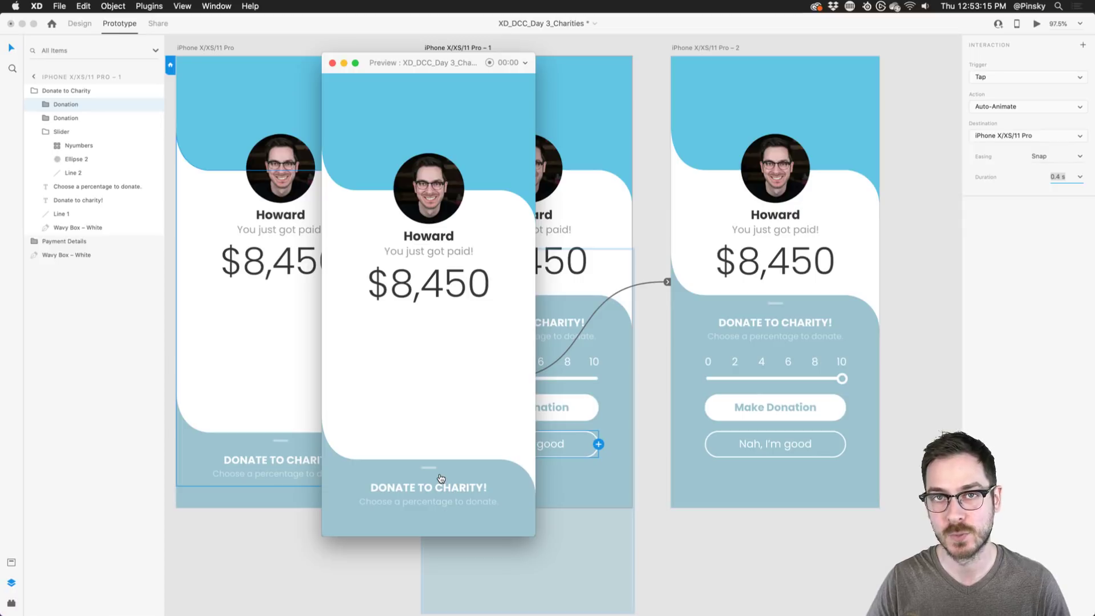
key("super+w")
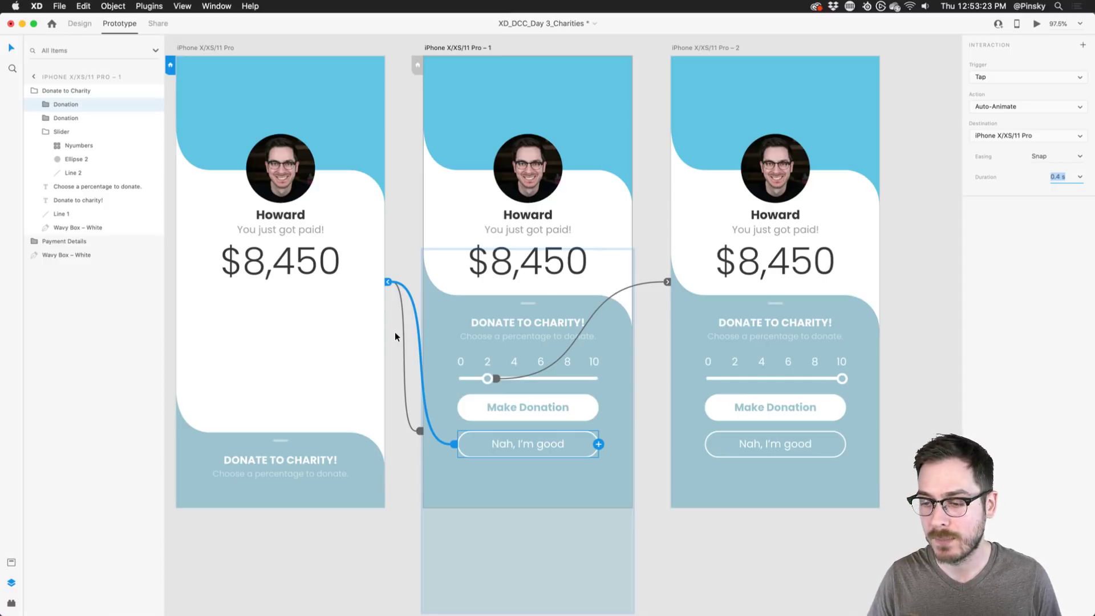
Switch to Discord and view the Day 2 tree-planting entries in the current-challenge channel, enlarging the "Plant a Tree Save Lives" mockup.
left_click(87, 24)
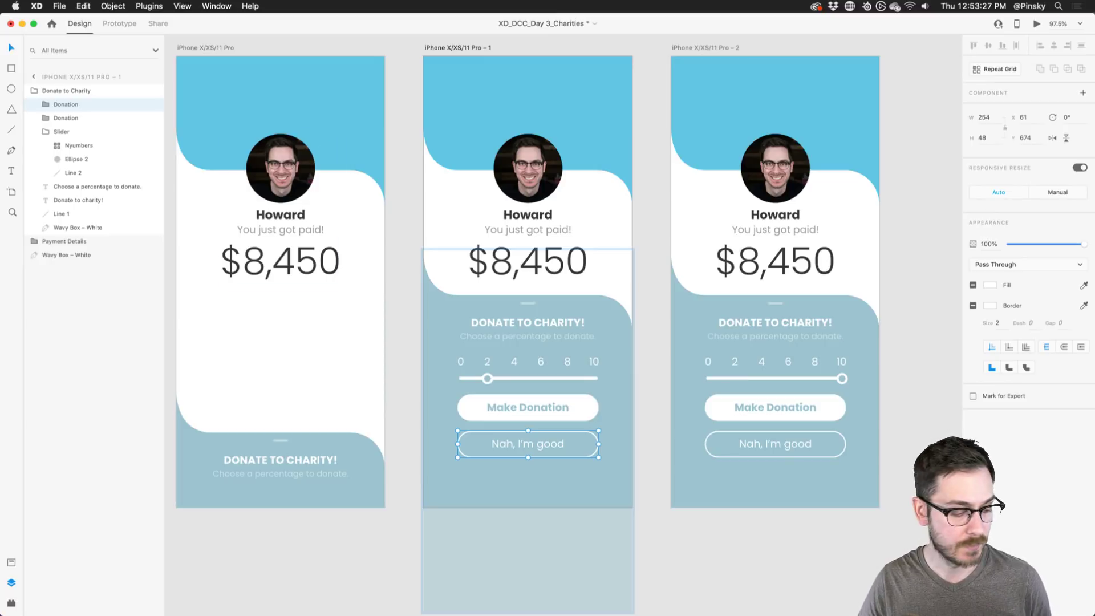
key("super+Tab")
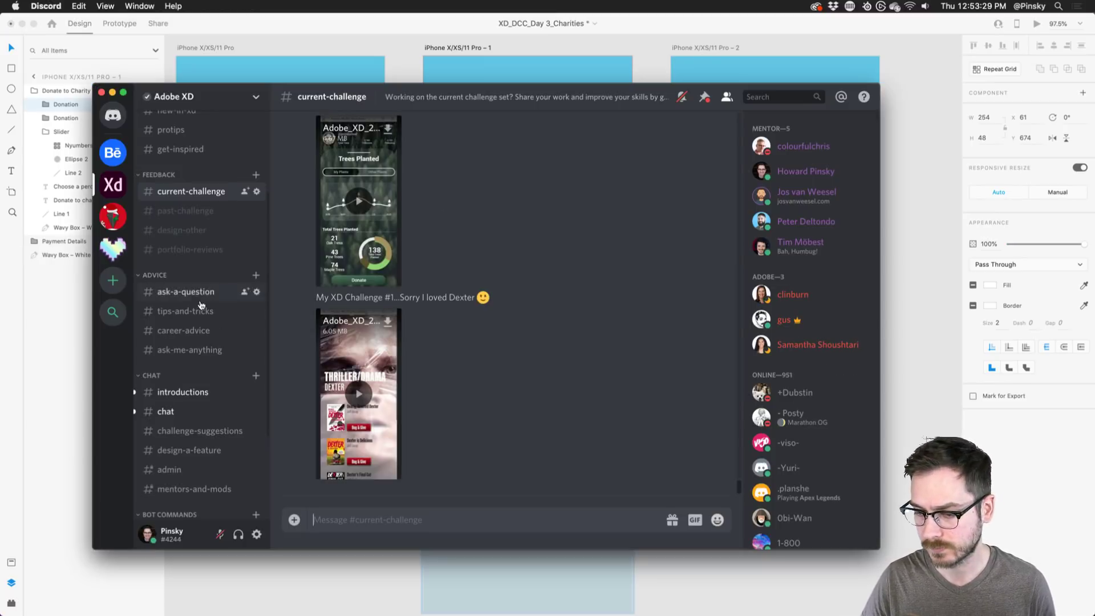
scroll(495, 355, "up", 10)
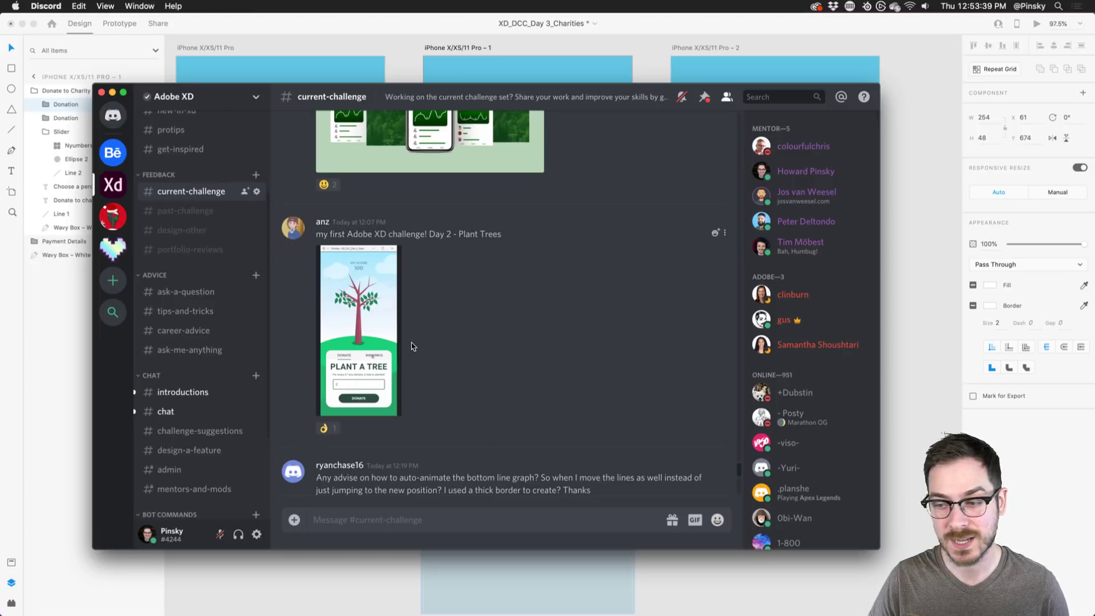
mouse_move(324, 401)
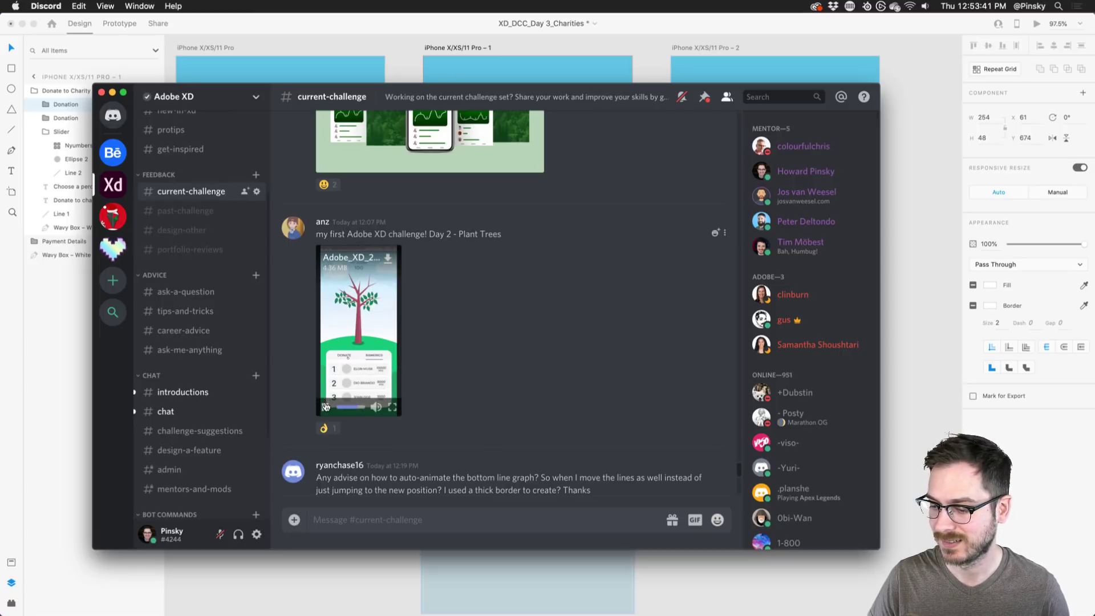
scroll(477, 353, "up", 4)
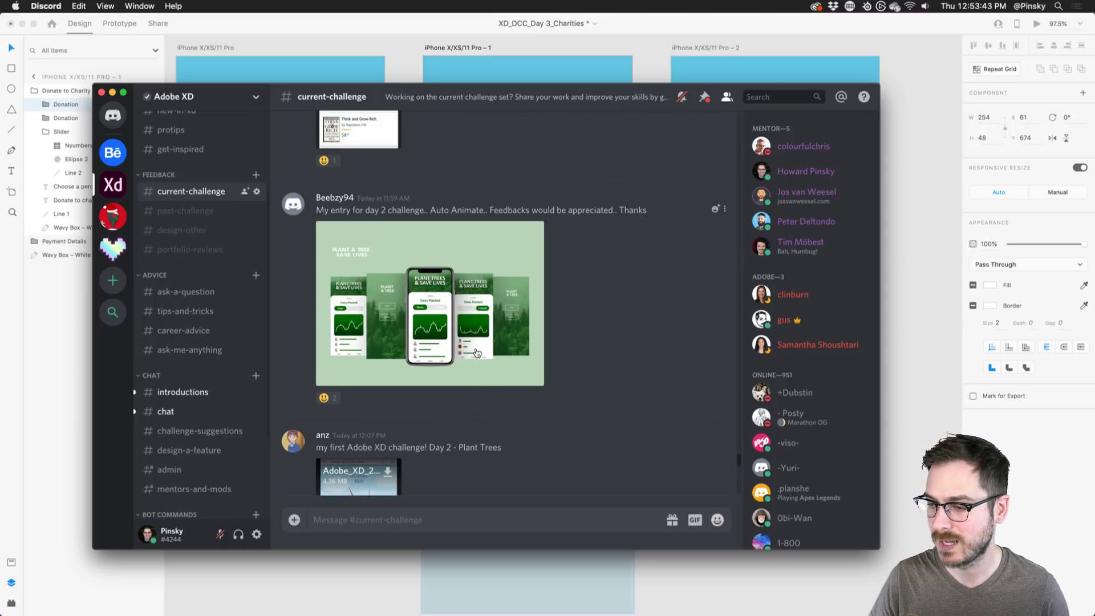
left_click(429, 308)
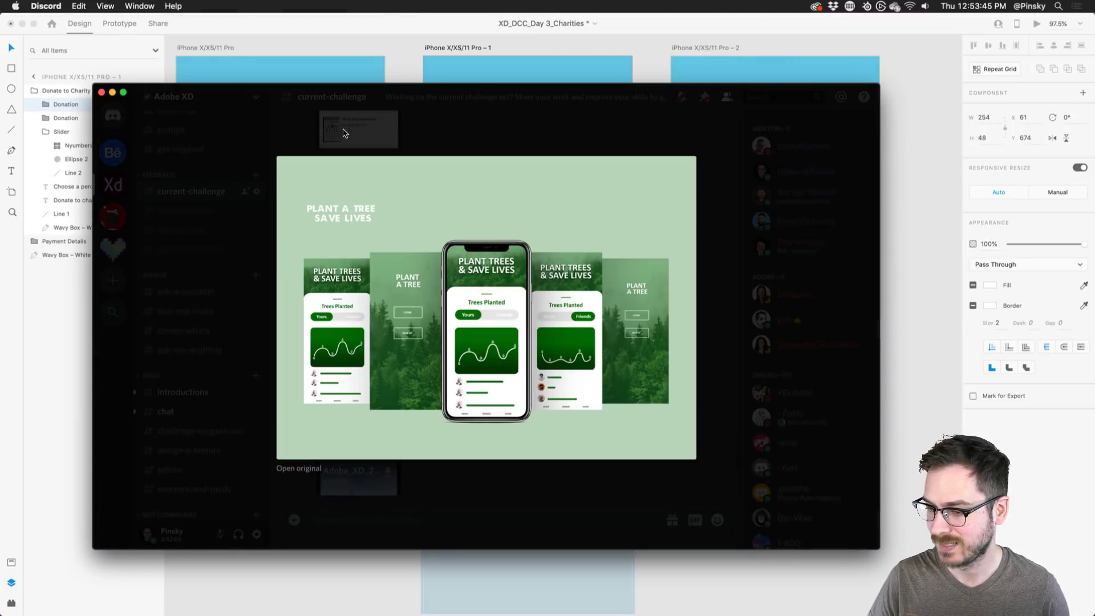
left_click(368, 144)
Play the Day 1 book-list entry's video and browse the other submissions in the current-challenge channel.
scroll(498, 293, "up", 5)
left_click(358, 352)
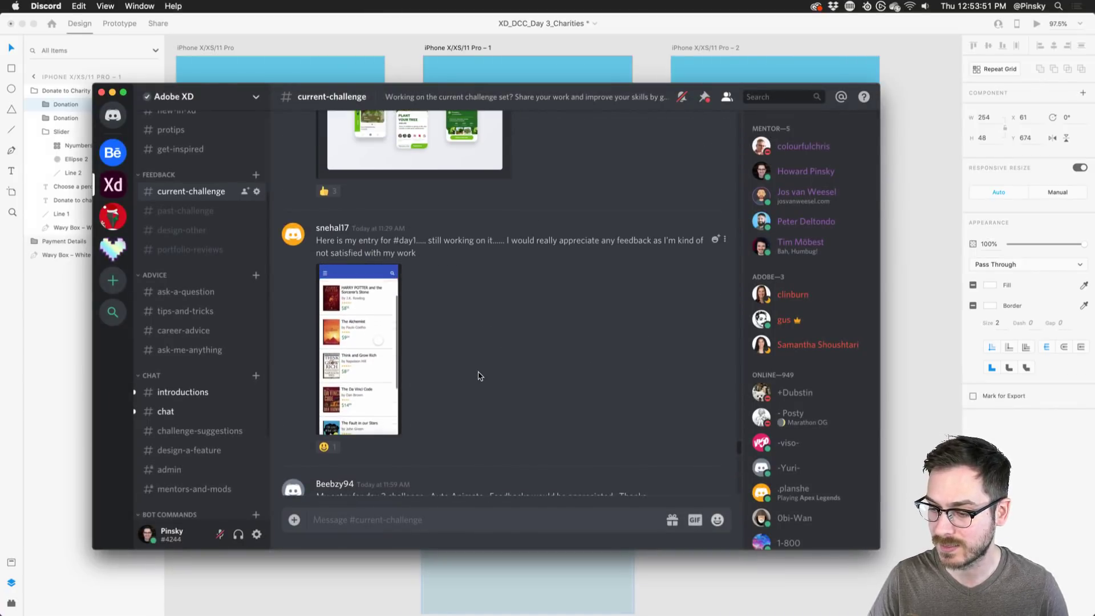
left_click(322, 429)
scroll(562, 269, "up", 5)
scroll(563, 271, "up", 5)
scroll(563, 271, "up", 8)
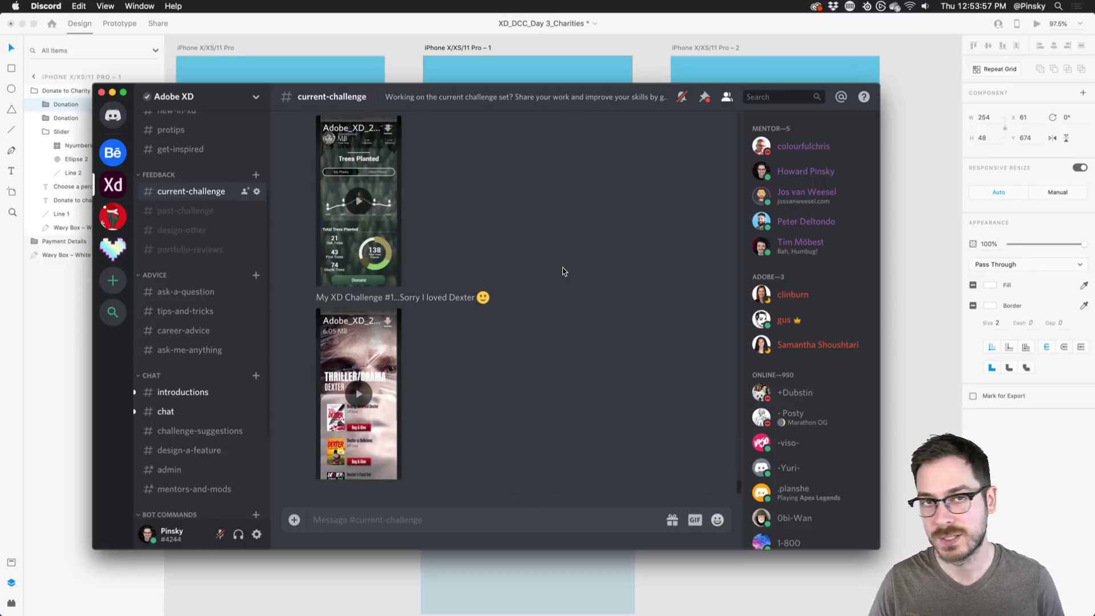